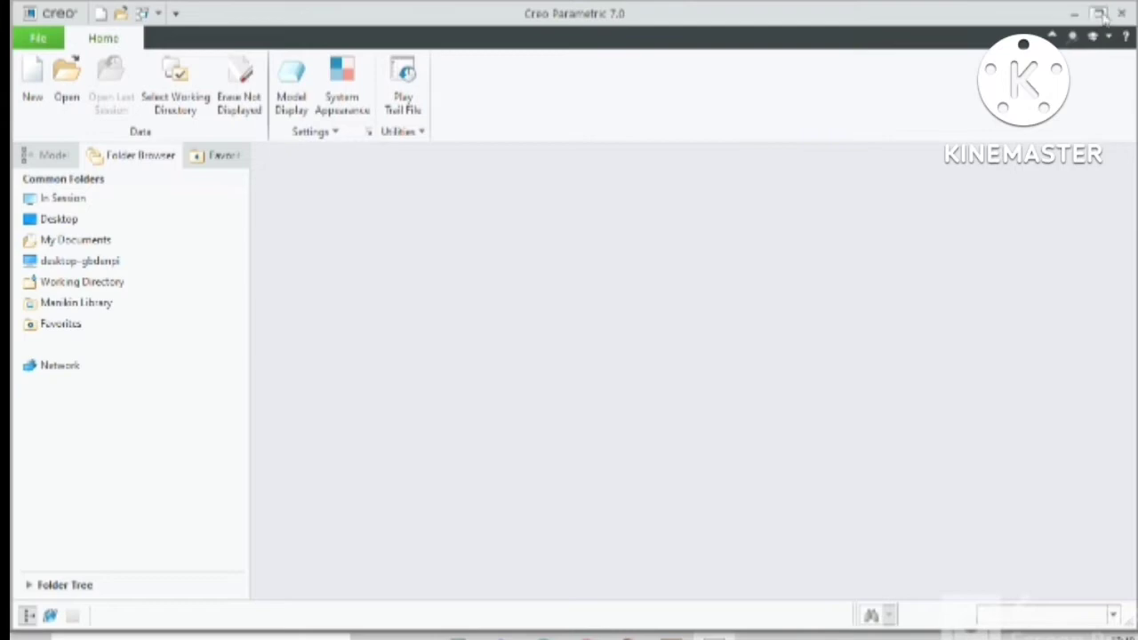
# Create a manufacturing model of sub-type Cast cavity named core_cavity, using the mmns_mfg_cast_abs template instead of the default
pyautogui.click(32, 80)
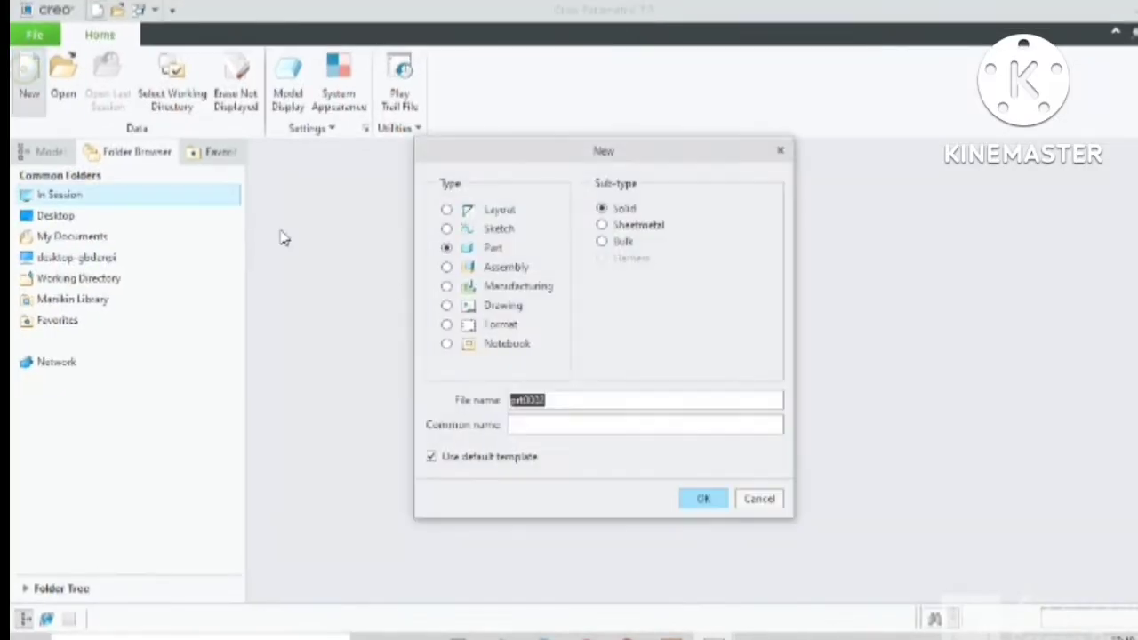
pyautogui.click(519, 287)
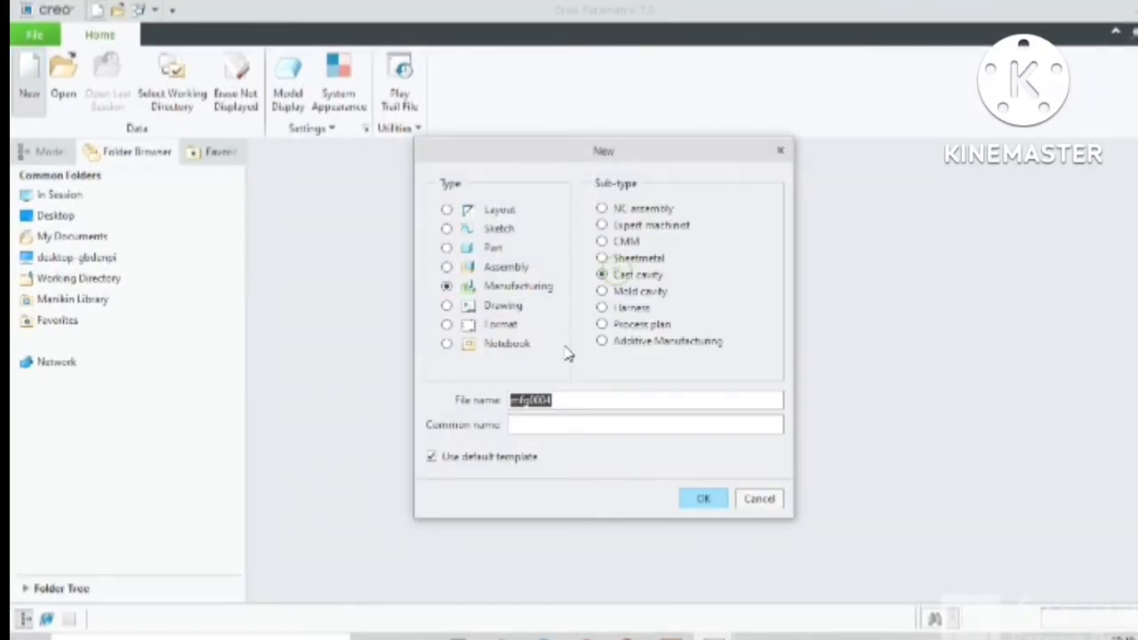
pyautogui.click(433, 458)
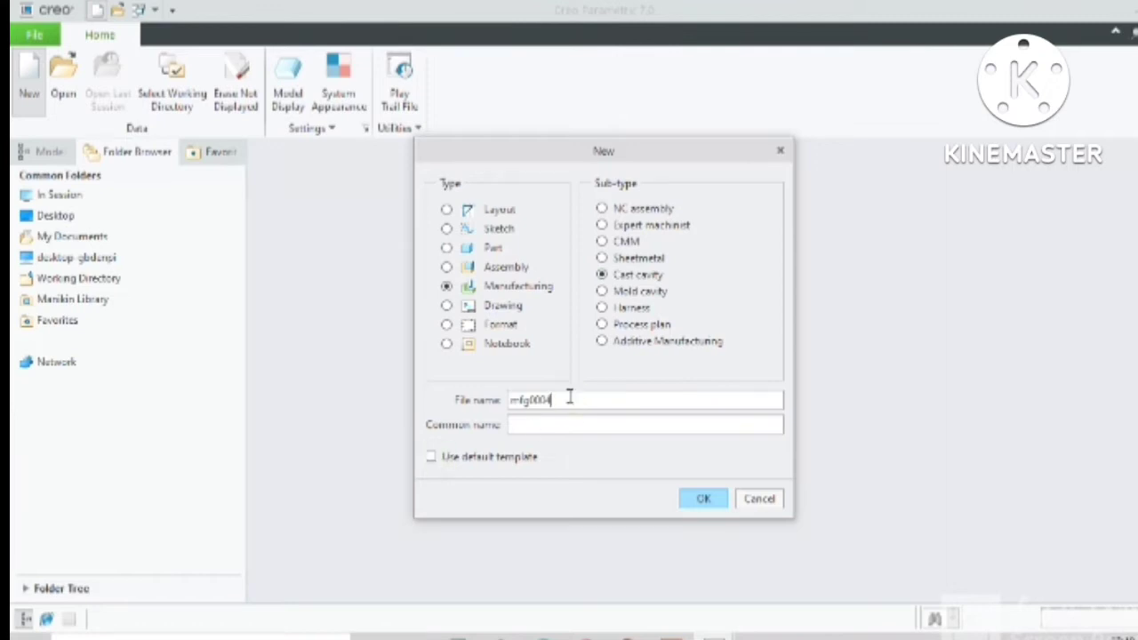
pyautogui.moveTo(570, 399); pyautogui.dragTo(485, 392)
pyautogui.write('core_cavity')
pyautogui.click(698, 500)
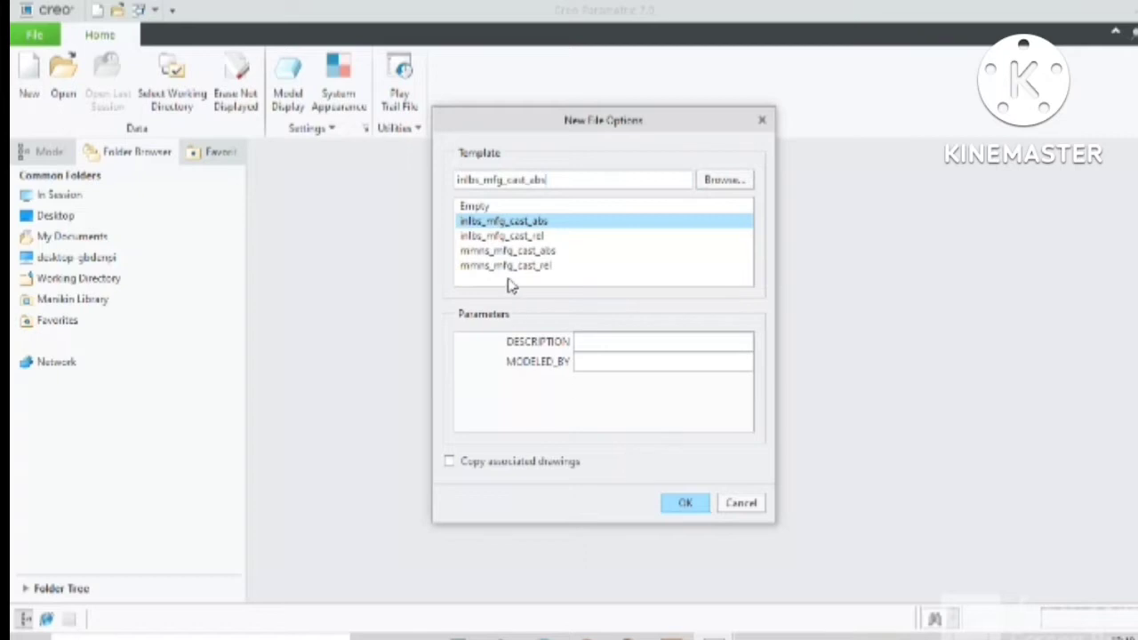
pyautogui.doubleClick(509, 253)
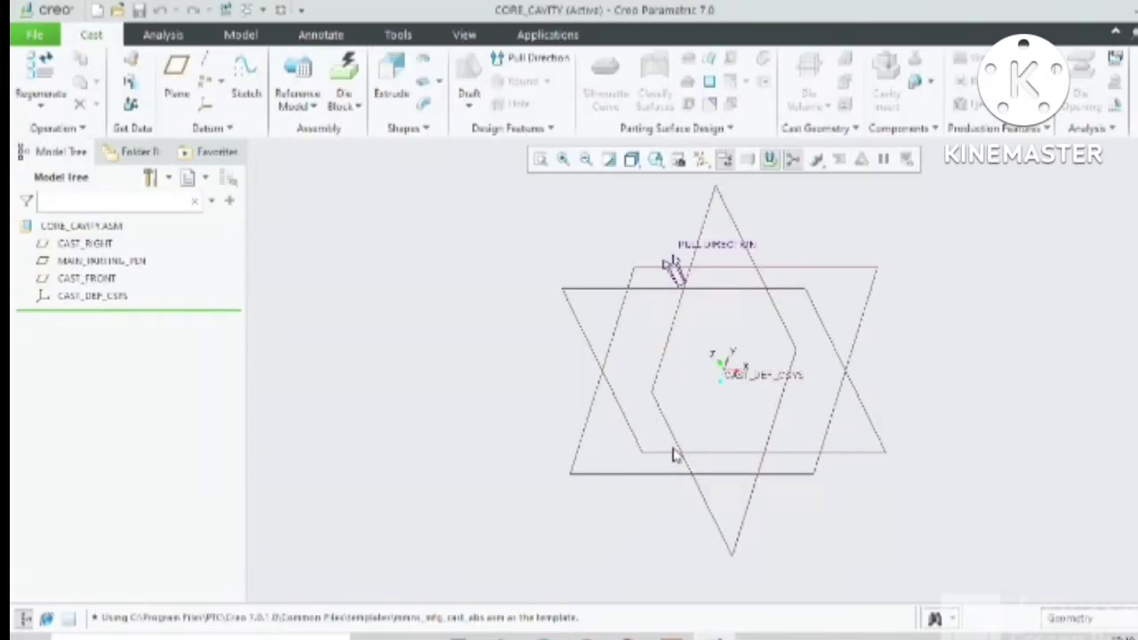
# Locate part_design.prt as a merged-by-reference model in a single layout at CAST_DEF_CSYS, accept the absolute accuracy, and finish the layout
pyautogui.click(297, 105)
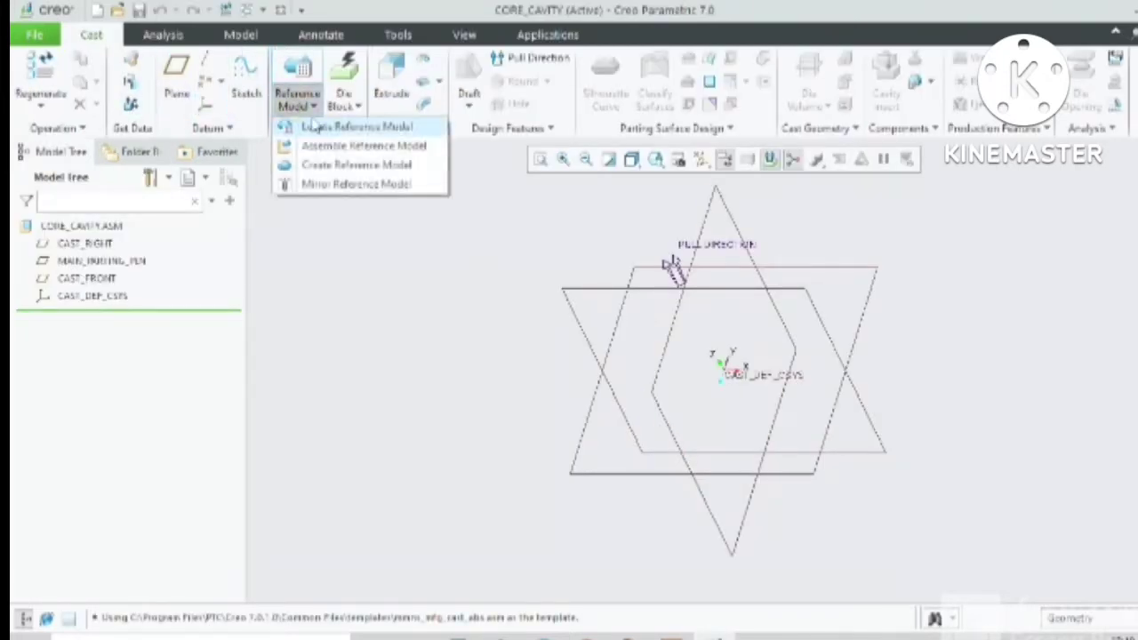
pyautogui.click(316, 127)
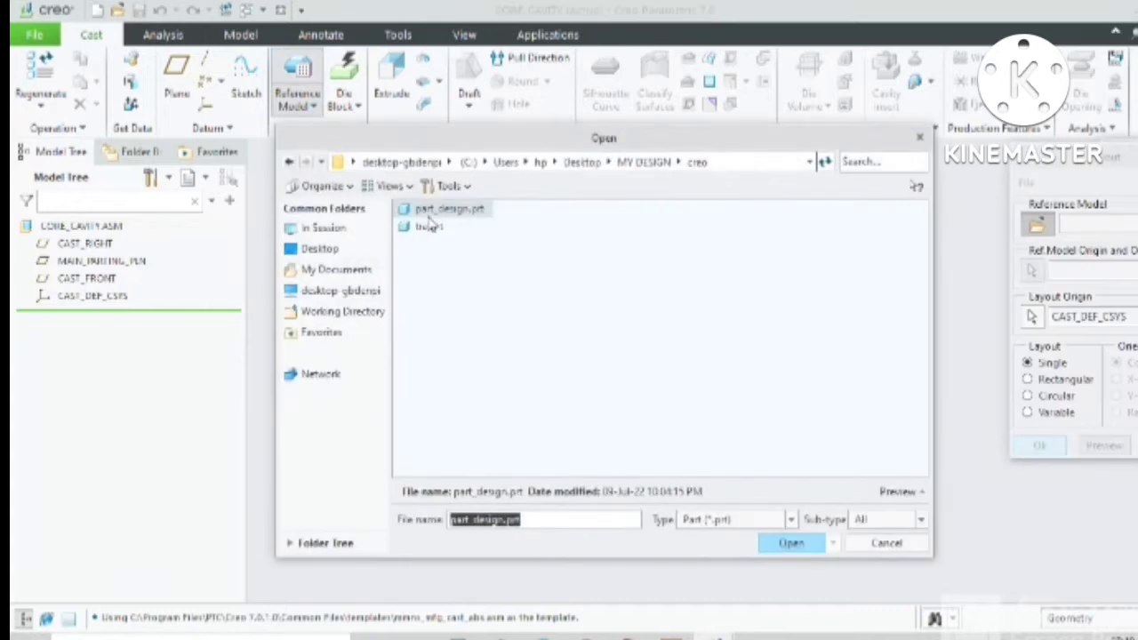
pyautogui.click(791, 543)
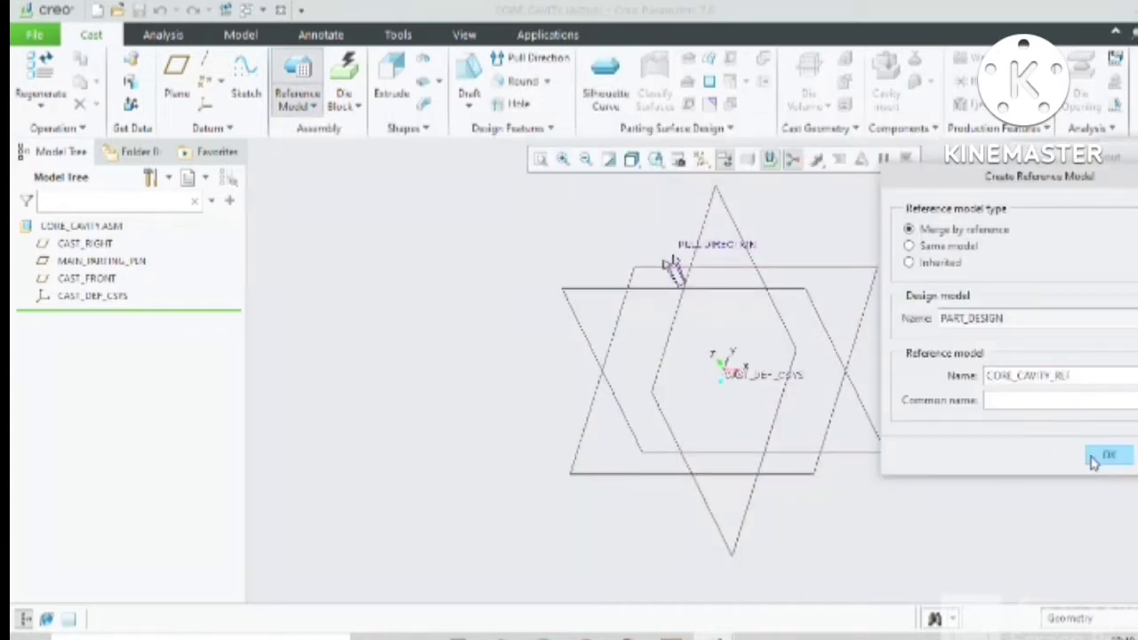
pyautogui.click(1106, 459)
pyautogui.click(1056, 452)
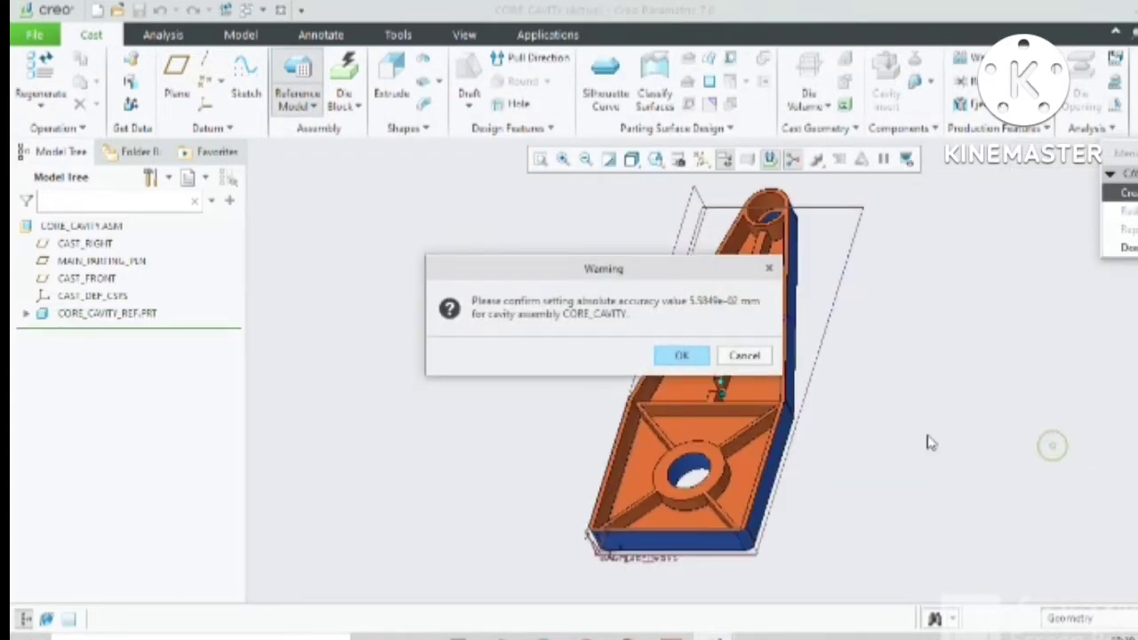
pyautogui.click(685, 356)
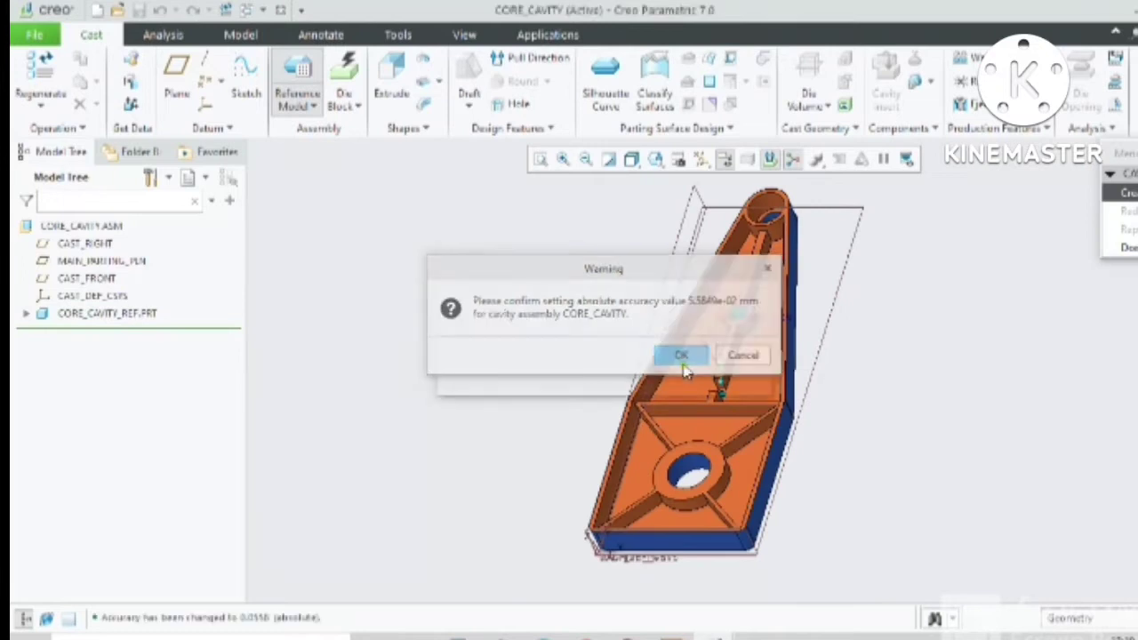
pyautogui.click(1122, 250)
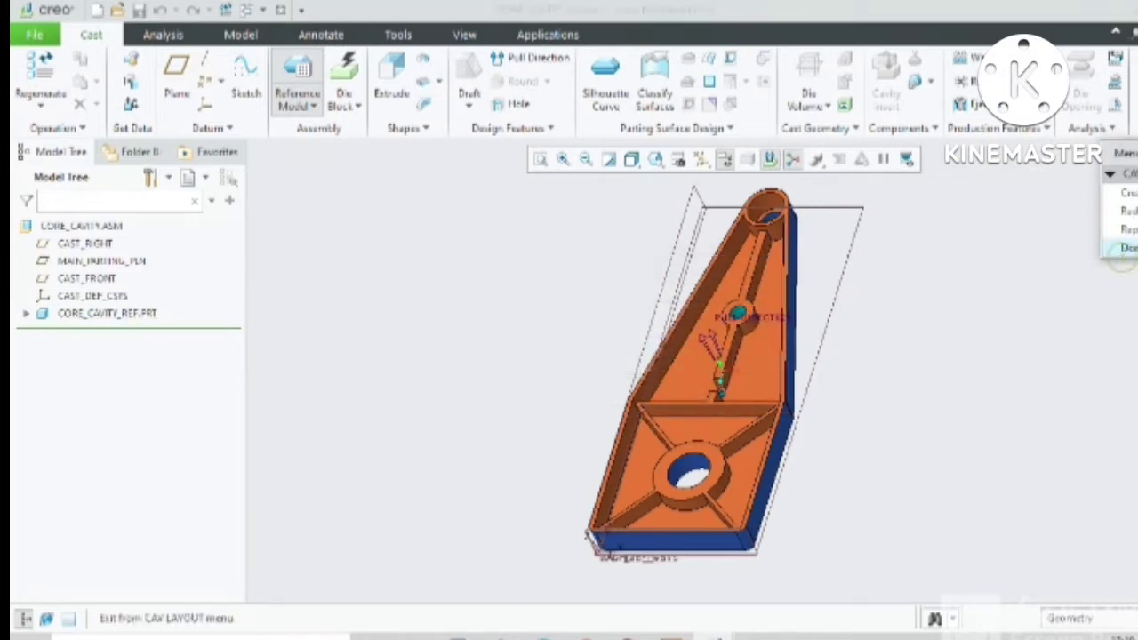
# Create the die block as a new solid part with its default file name, using the Create features method
pyautogui.click(344, 102)
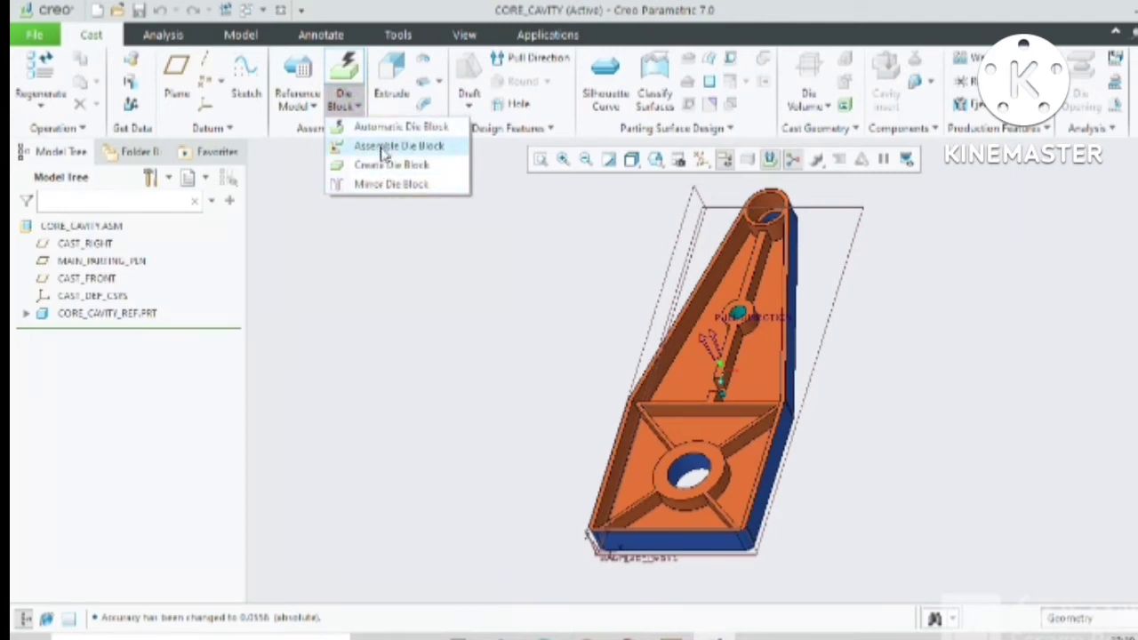
pyautogui.click(384, 165)
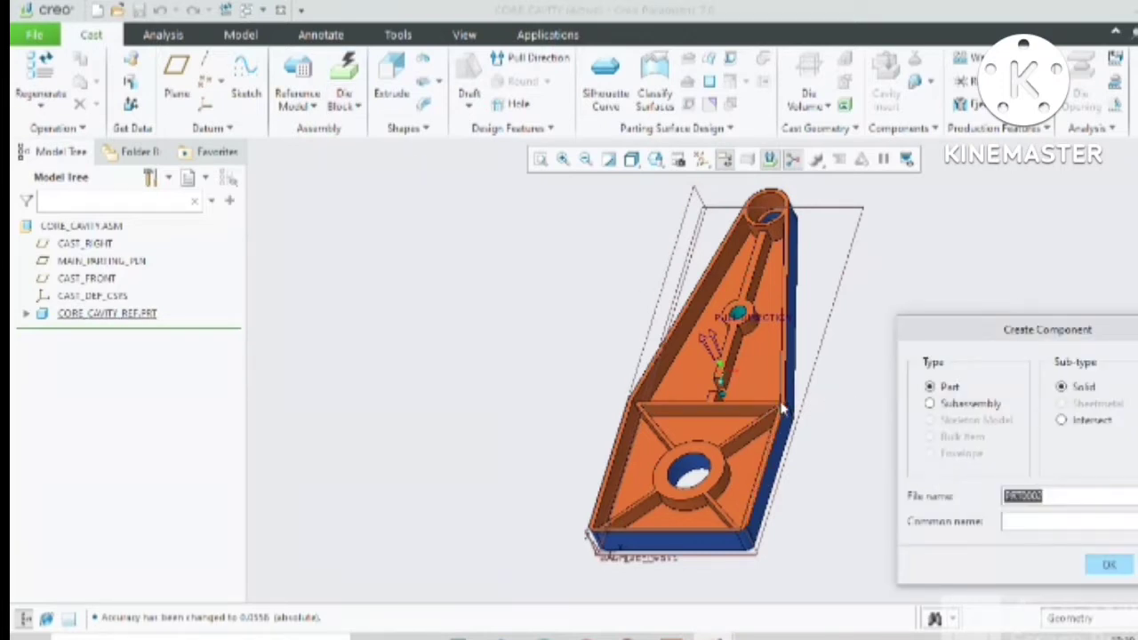
pyautogui.scroll(-5, 783, 409)
pyautogui.scroll(5, 757, 399)
pyautogui.moveTo(756, 399); pyautogui.dragTo(755, 432, button='middle')
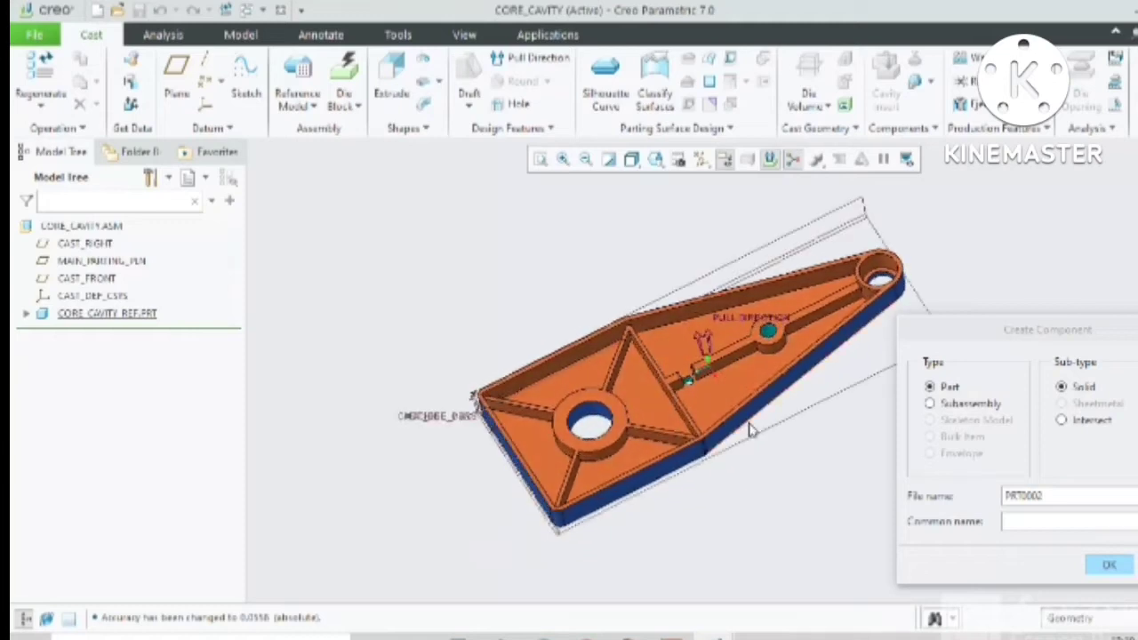
pyautogui.click(1107, 567)
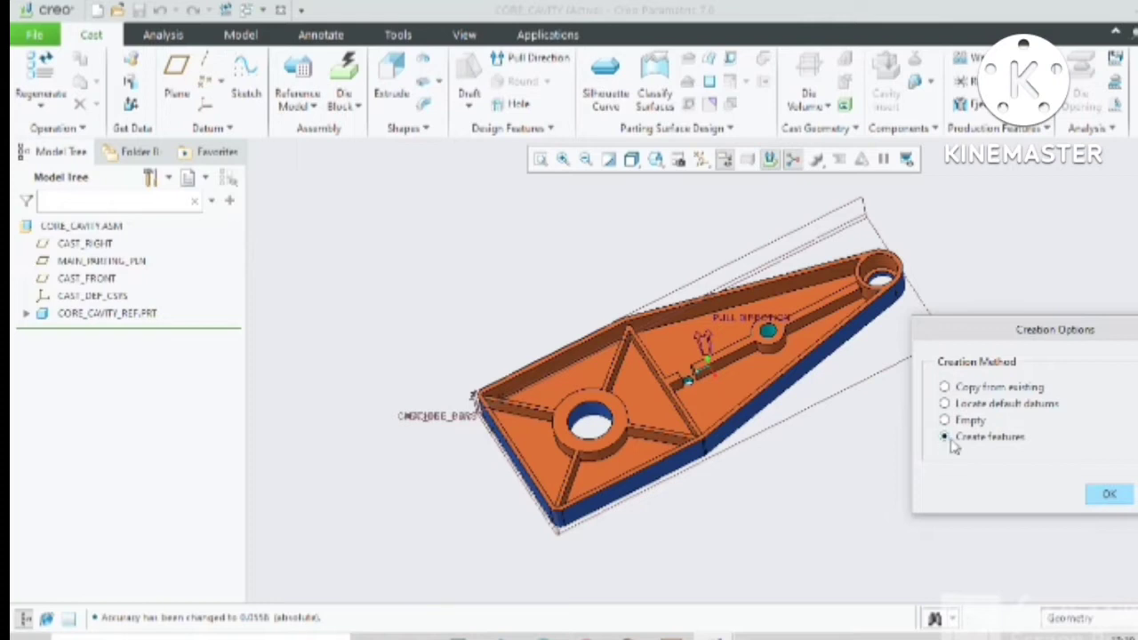
pyautogui.click(1110, 494)
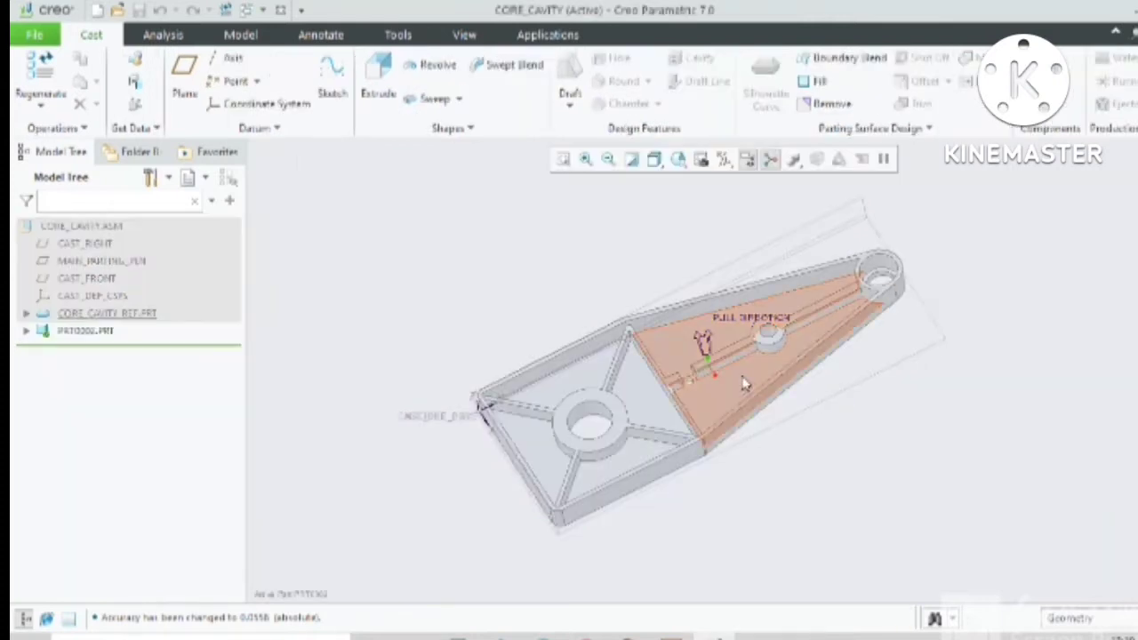
# Start an extrusion sketch on the rim face of the reference model, oriented flat, with CAST_FRONT and CAST_RIGHT as references
pyautogui.scroll(-5, 627, 315)
pyautogui.scroll(-2, 627, 316)
pyautogui.click(627, 311)
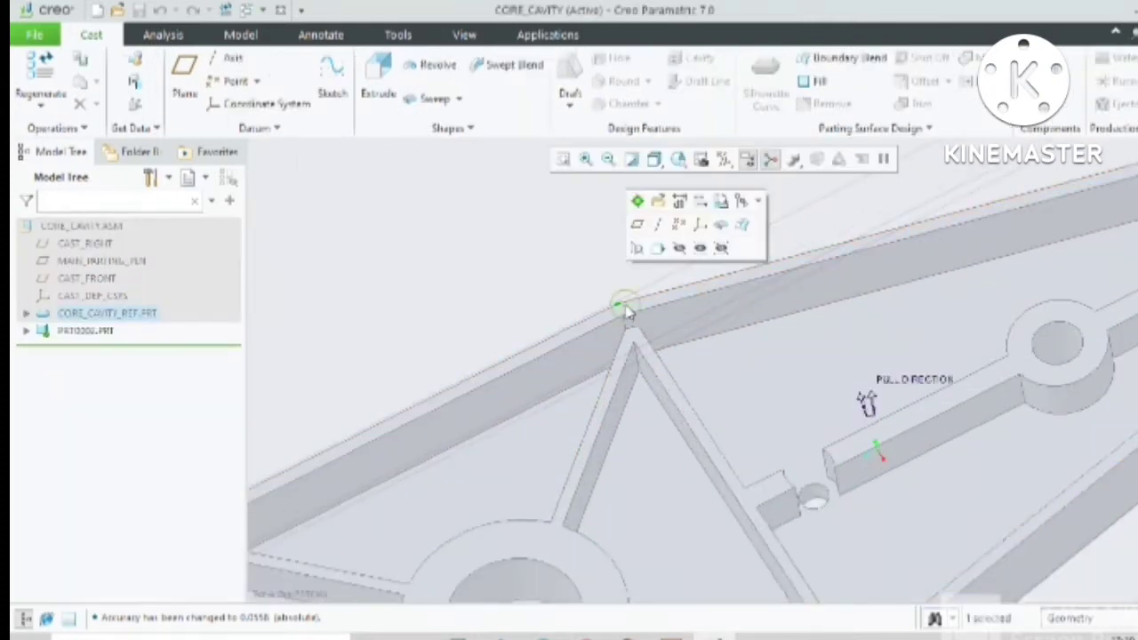
pyautogui.scroll(-2, 623, 305)
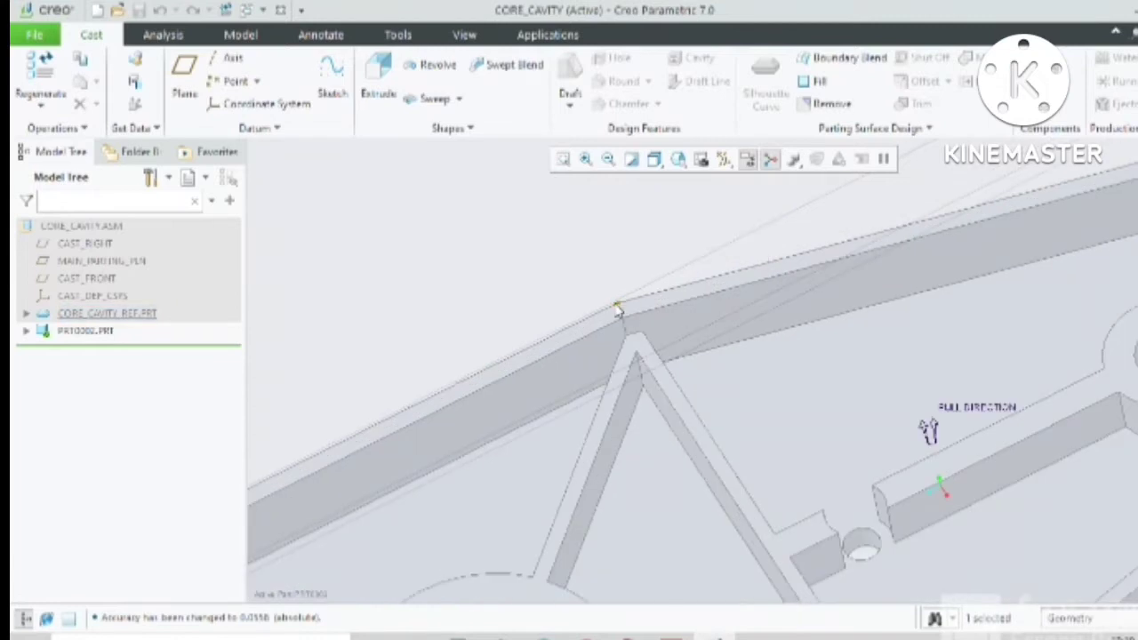
pyautogui.click(616, 306)
pyautogui.click(614, 314)
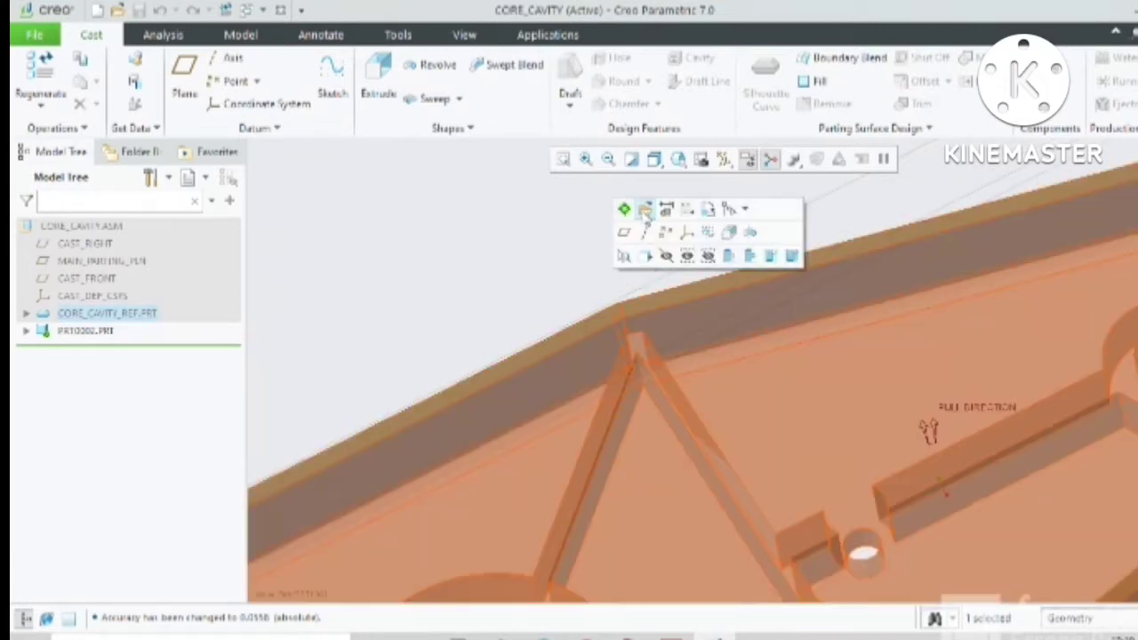
pyautogui.scroll(3, 551, 210)
pyautogui.scroll(2, 553, 218)
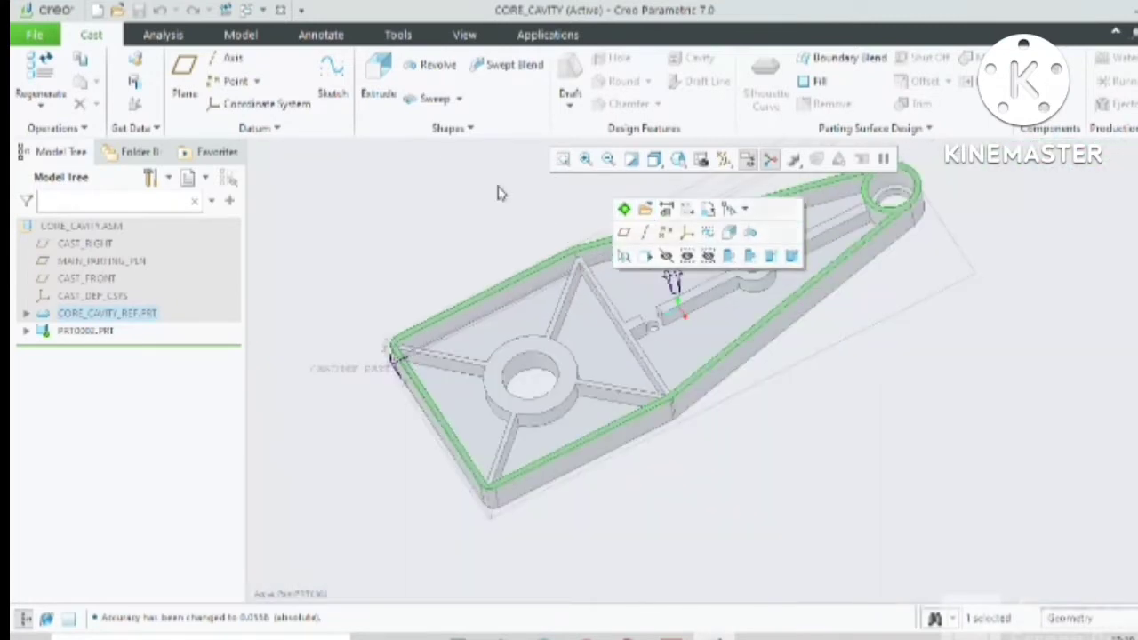
pyautogui.click(386, 73)
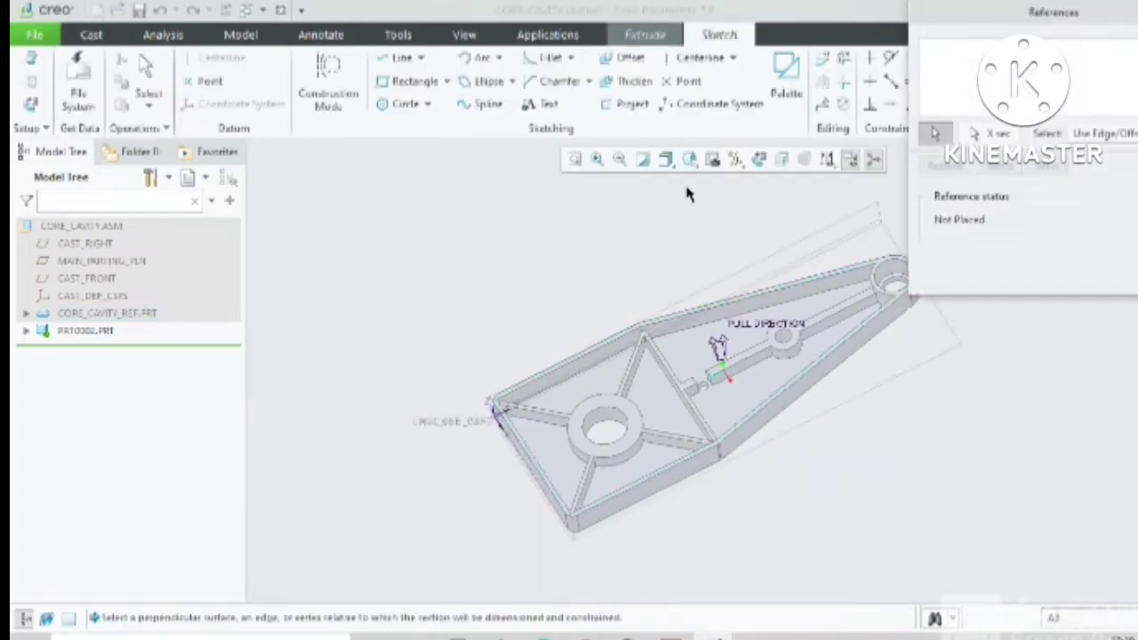
pyautogui.click(751, 161)
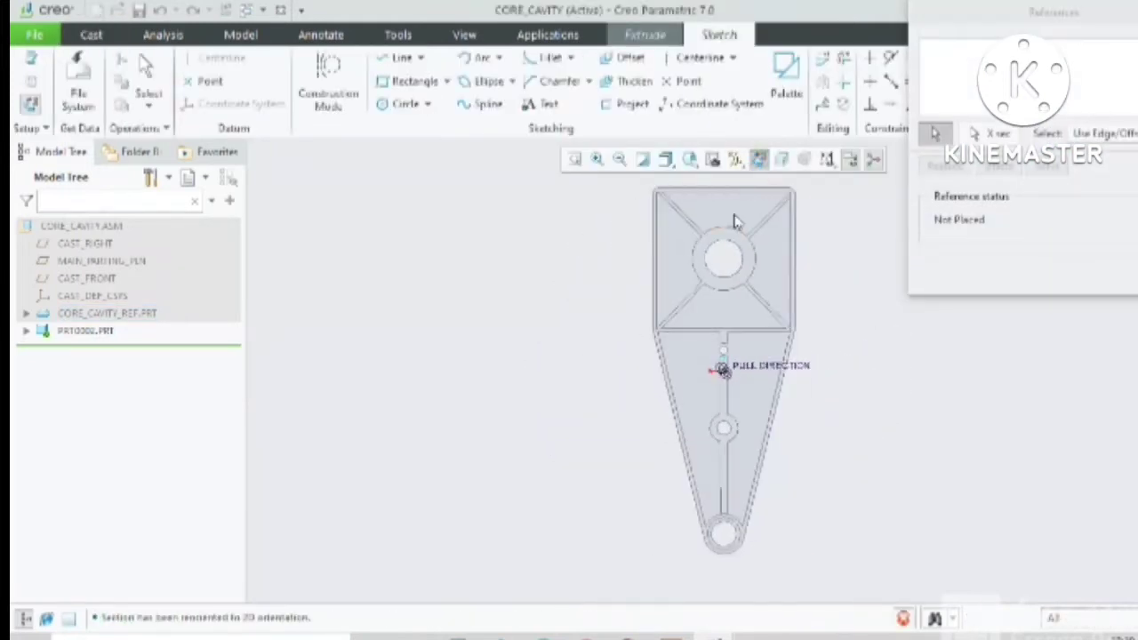
pyautogui.scroll(2, 685, 285)
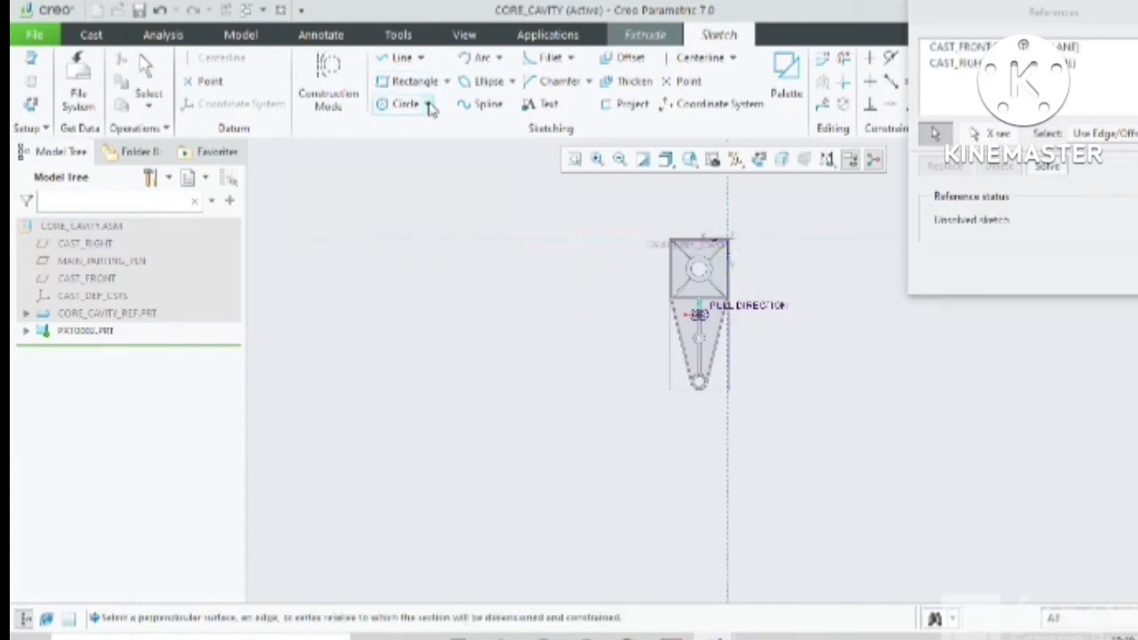
# Sketch a rectangle about 600 by 800 units enclosing the whole reference part with clearance on every side, and finish the sketch
pyautogui.click(411, 81)
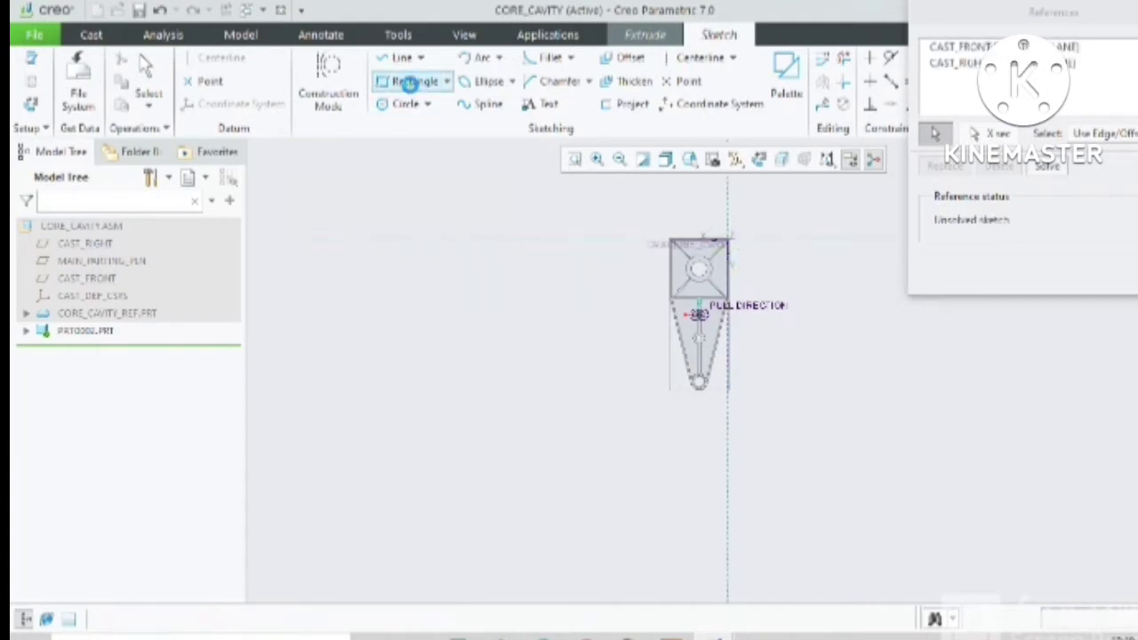
pyautogui.click(615, 201)
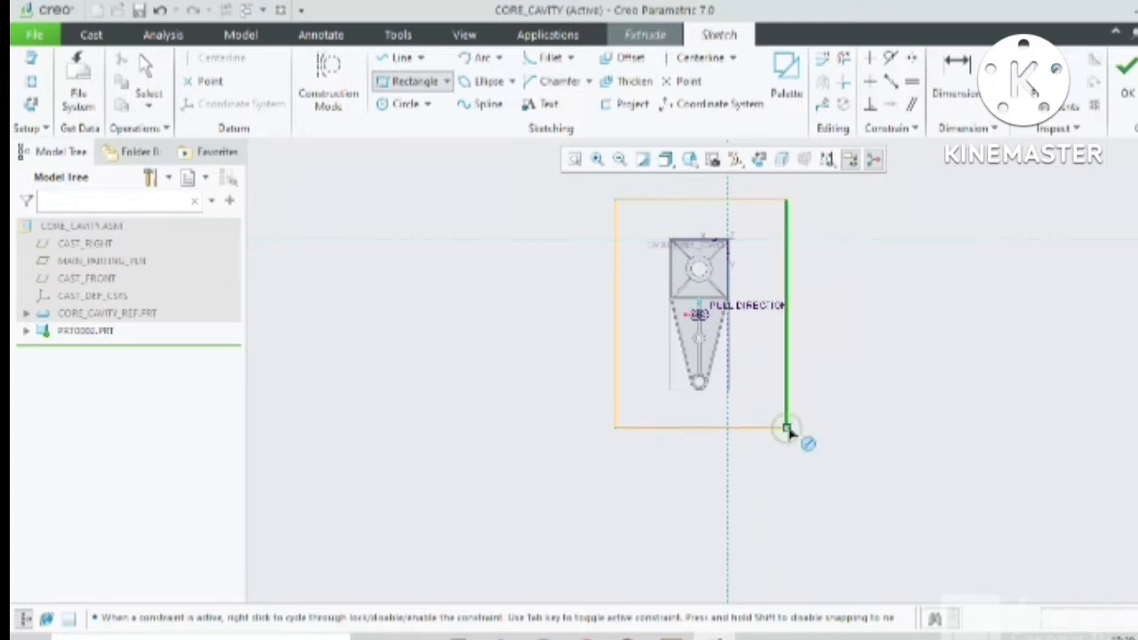
pyautogui.click(787, 428)
pyautogui.middleClick(878, 361)
pyautogui.scroll(-3, 692, 217)
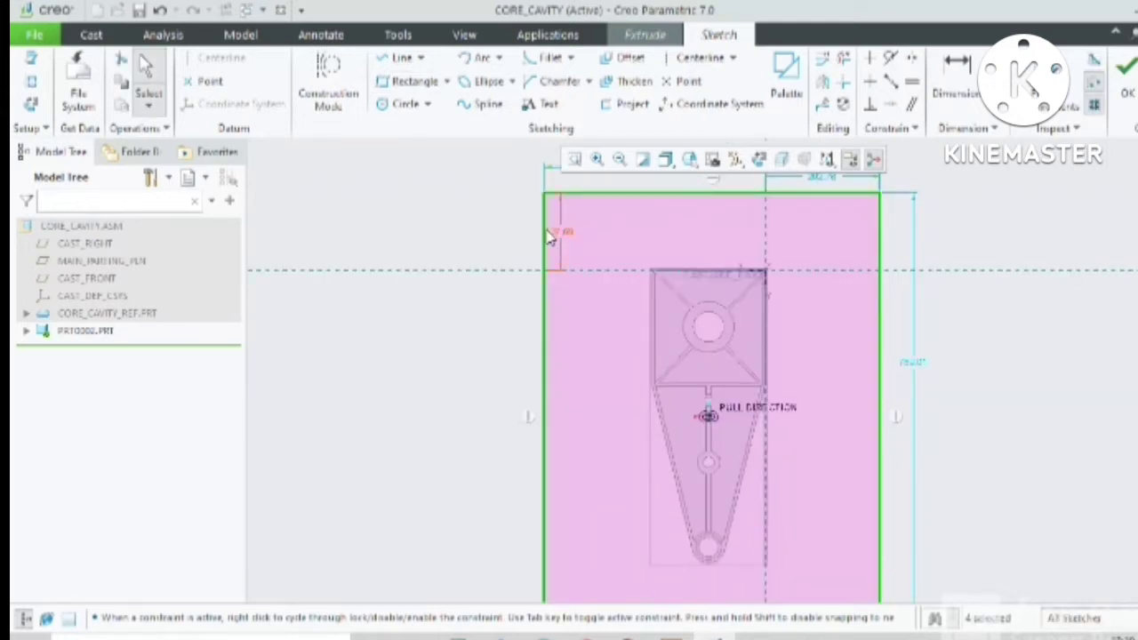
pyautogui.scroll(3, 717, 336)
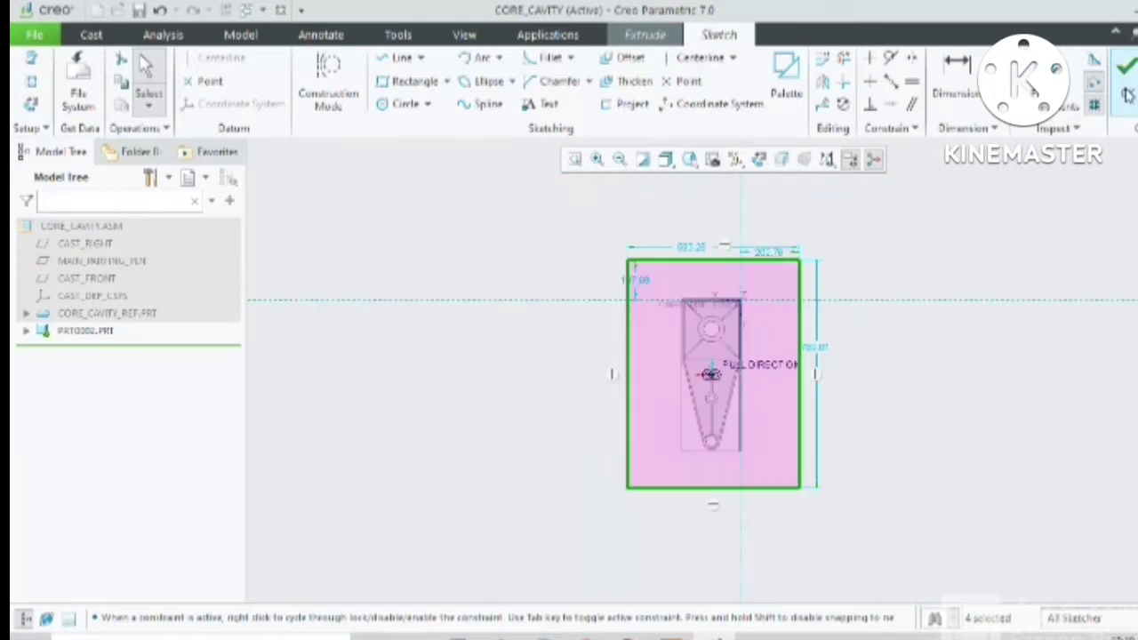
pyautogui.click(1127, 82)
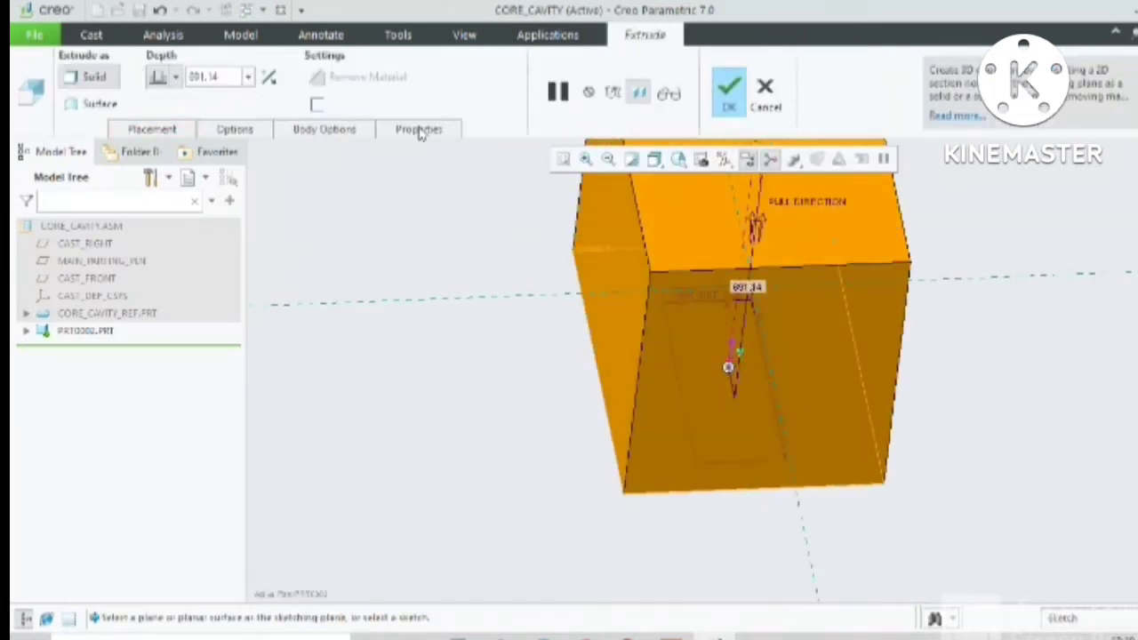
# Extrude the rectangle as a solid symmetrically about its sketch plane to form the die block
pyautogui.click(176, 77)
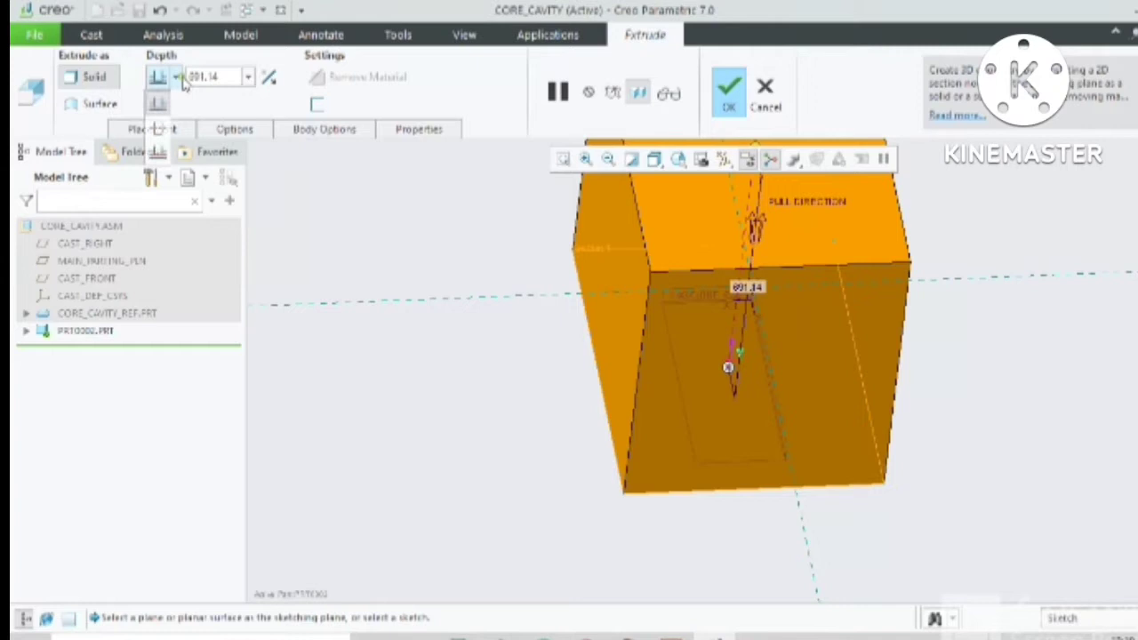
pyautogui.click(160, 129)
pyautogui.click(727, 93)
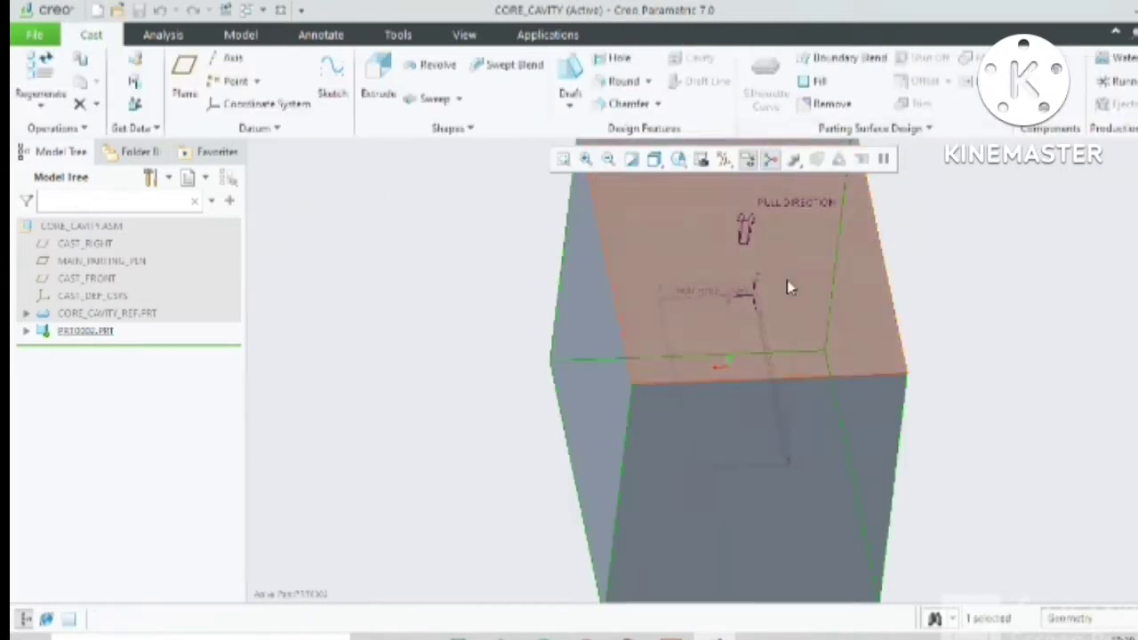
# Examine the extruded die block around the reference model from several angles
pyautogui.moveTo(787, 284); pyautogui.dragTo(833, 269, button='middle')
pyautogui.scroll(-2, 685, 415)
pyautogui.scroll(6, 566, 464)
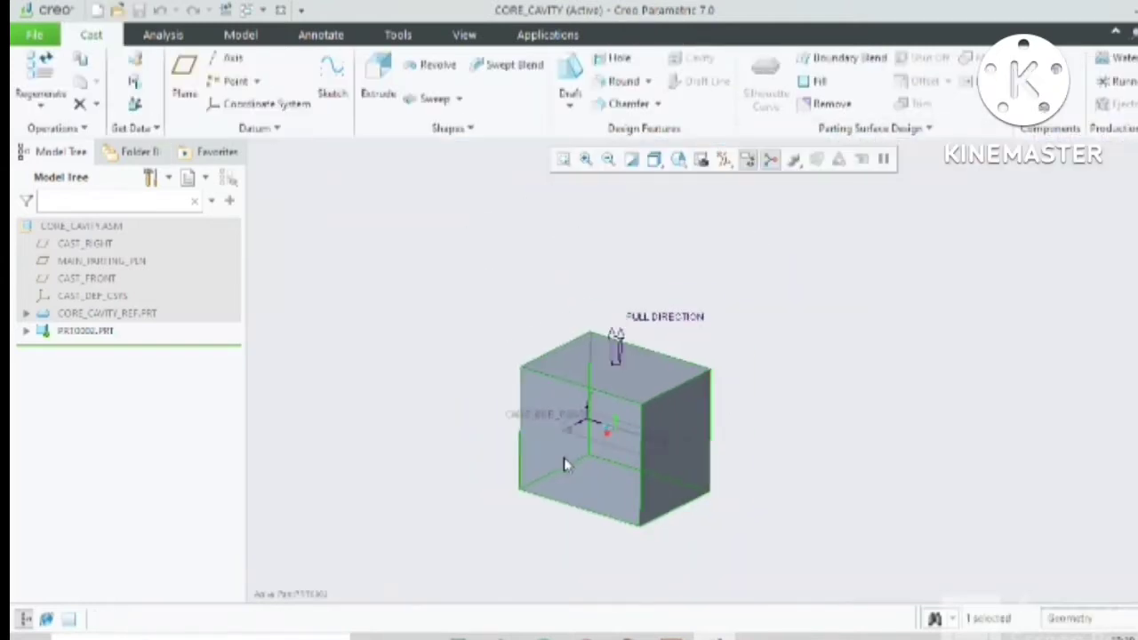
pyautogui.scroll(-2, 812, 353)
pyautogui.scroll(3, 496, 439)
pyautogui.scroll(-3, 599, 289)
pyautogui.scroll(5, 576, 290)
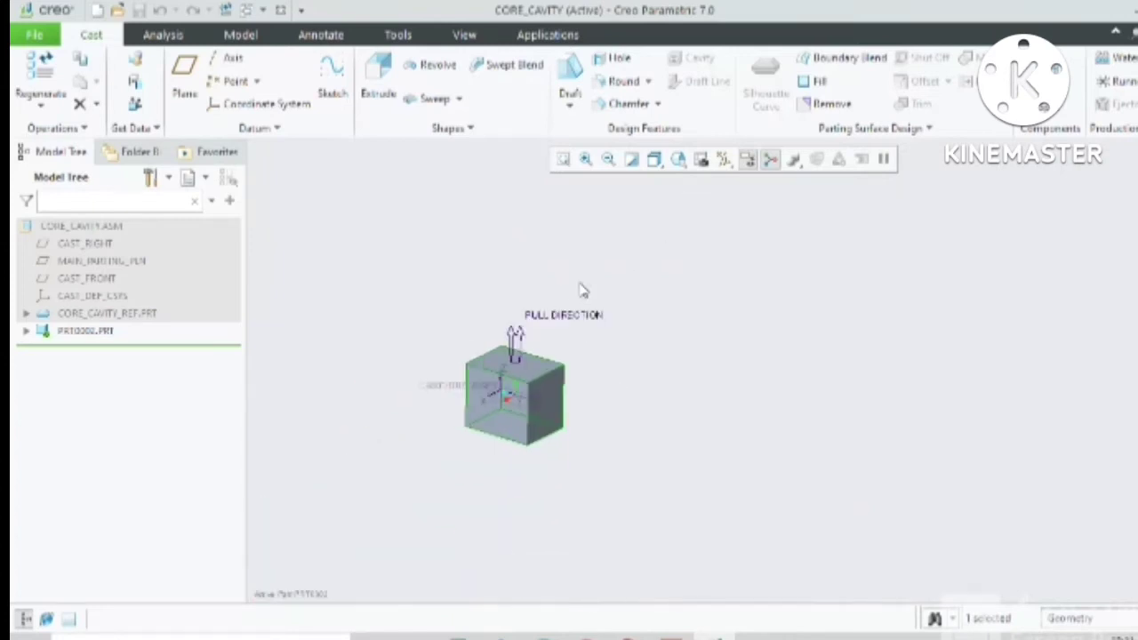
pyautogui.scroll(-4, 456, 394)
pyautogui.moveTo(453, 395); pyautogui.dragTo(554, 381, button='middle')
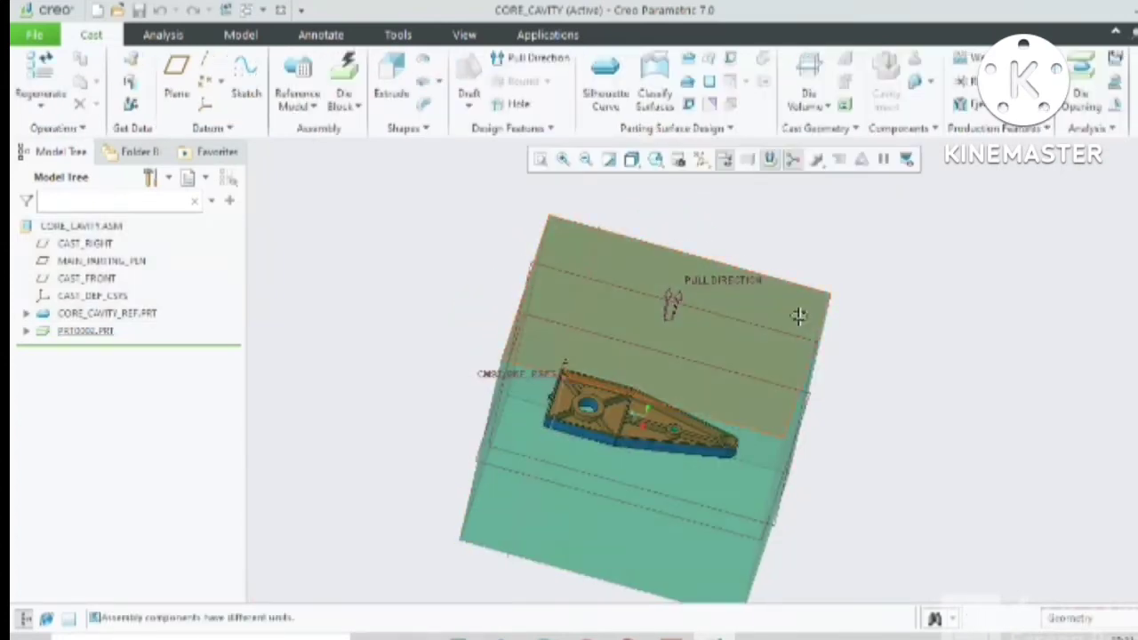
# Create a silhouette curve on the reference model with the default settings as the parting line
pyautogui.moveTo(763, 383); pyautogui.dragTo(791, 314, button='middle')
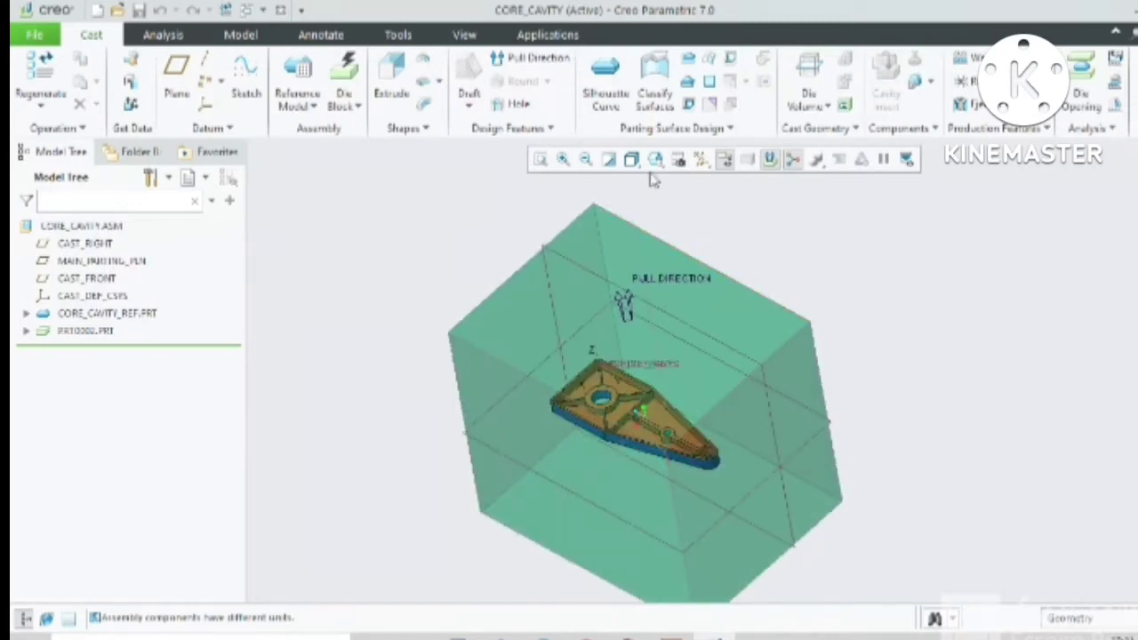
pyautogui.click(602, 108)
pyautogui.scroll(-5, 648, 457)
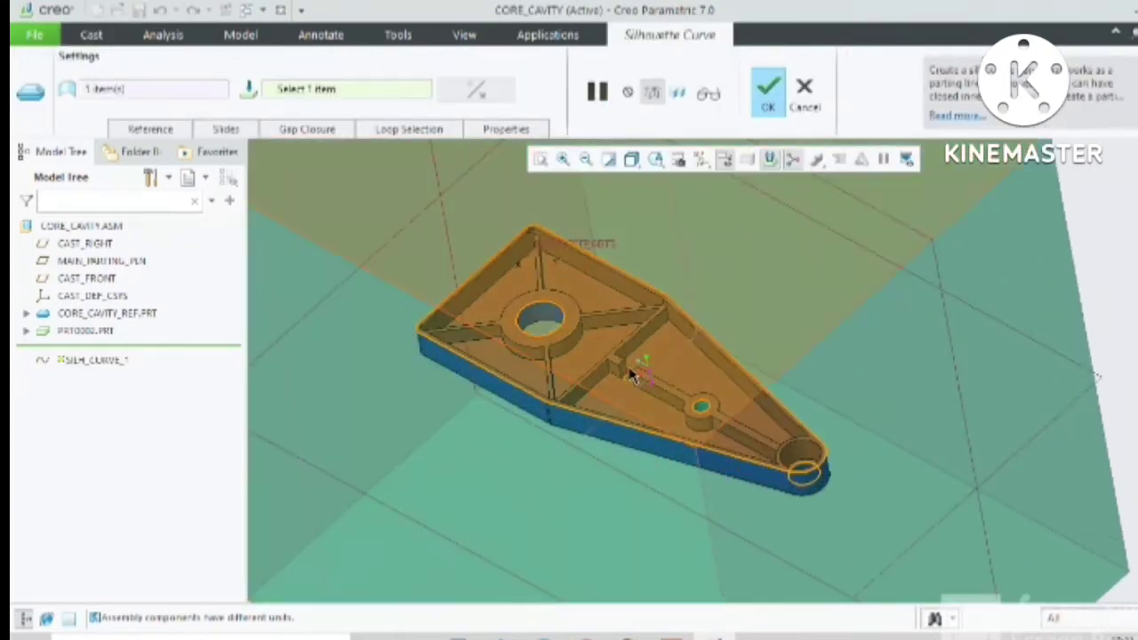
pyautogui.scroll(-3, 631, 375)
pyautogui.scroll(-2, 922, 527)
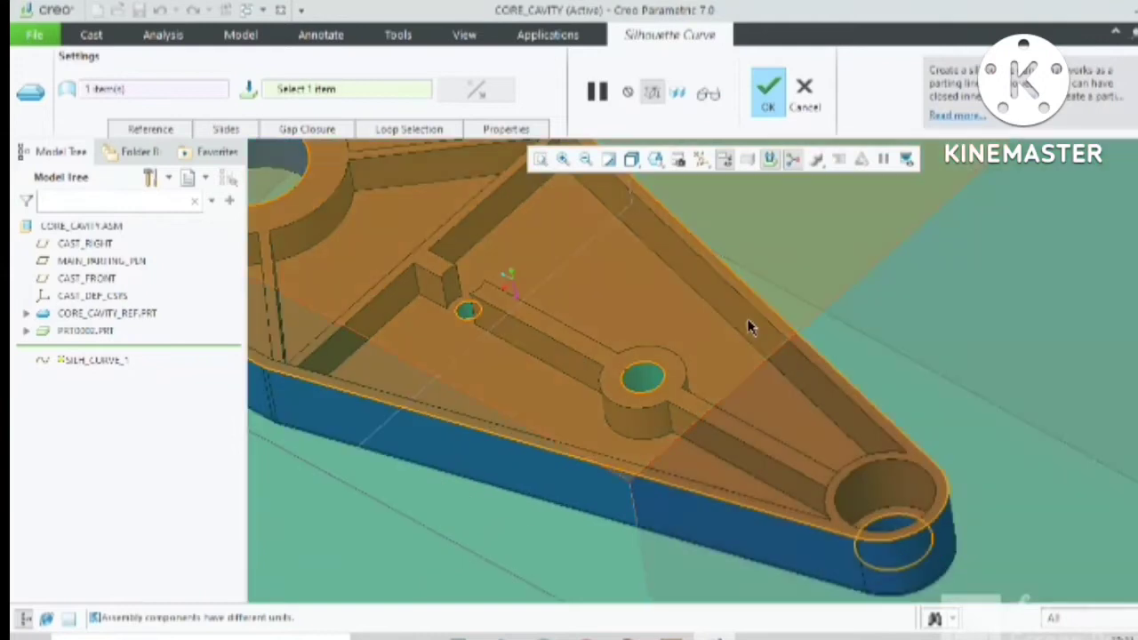
pyautogui.scroll(-3, 762, 437)
pyautogui.scroll(5, 778, 455)
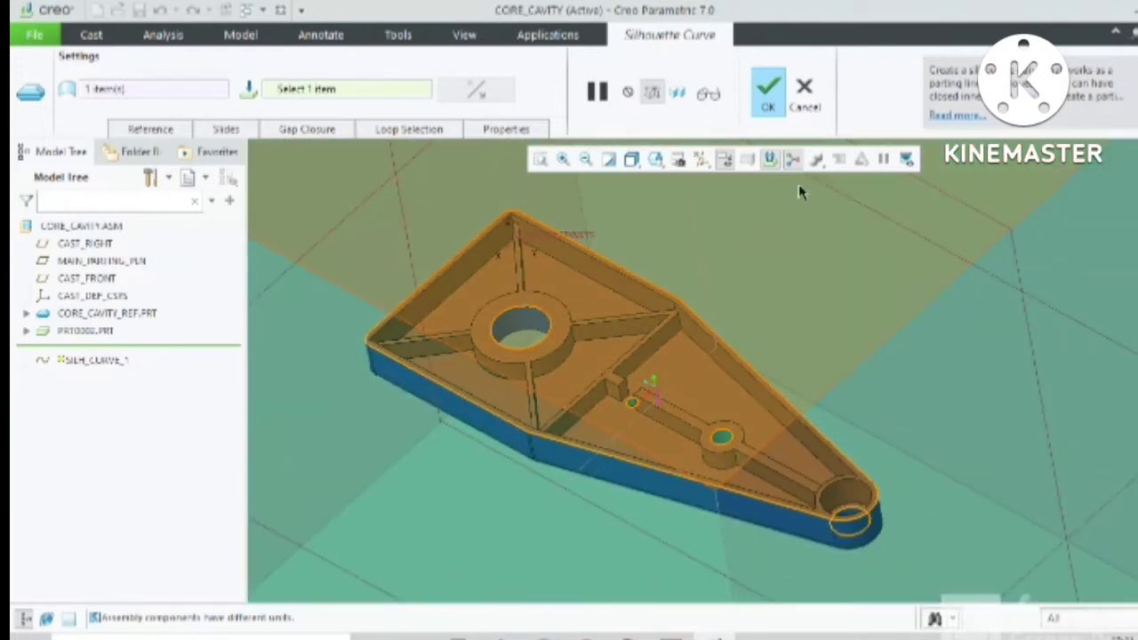
pyautogui.click(767, 98)
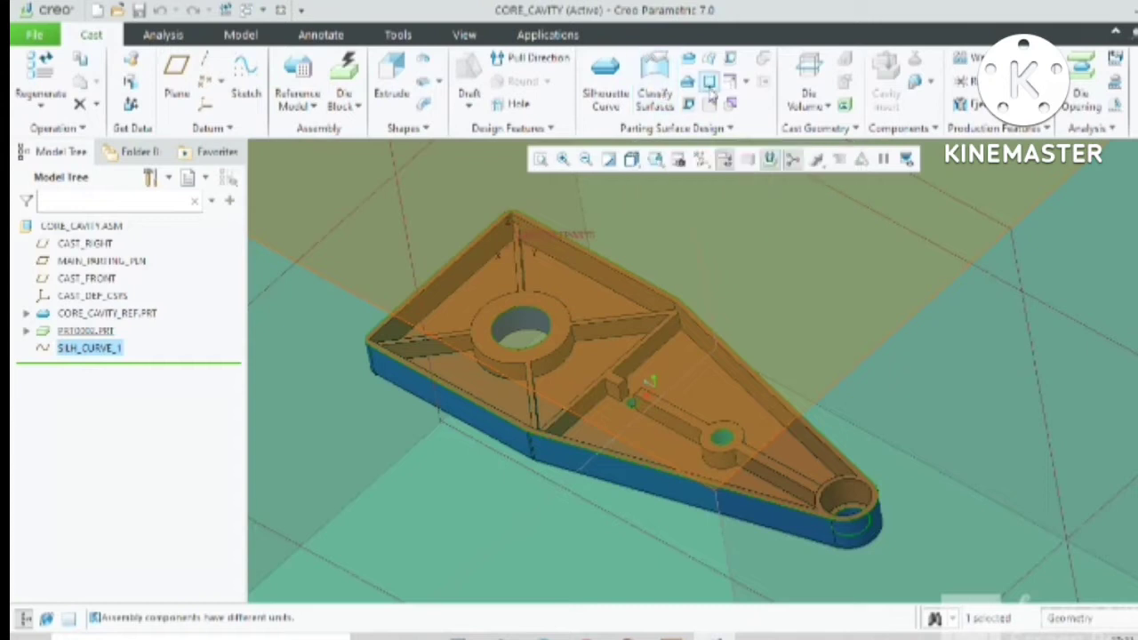
# Extend the silhouette curve's outer chain normal to the pull direction to create a parting surface reaching the die block's sides
pyautogui.click(689, 83)
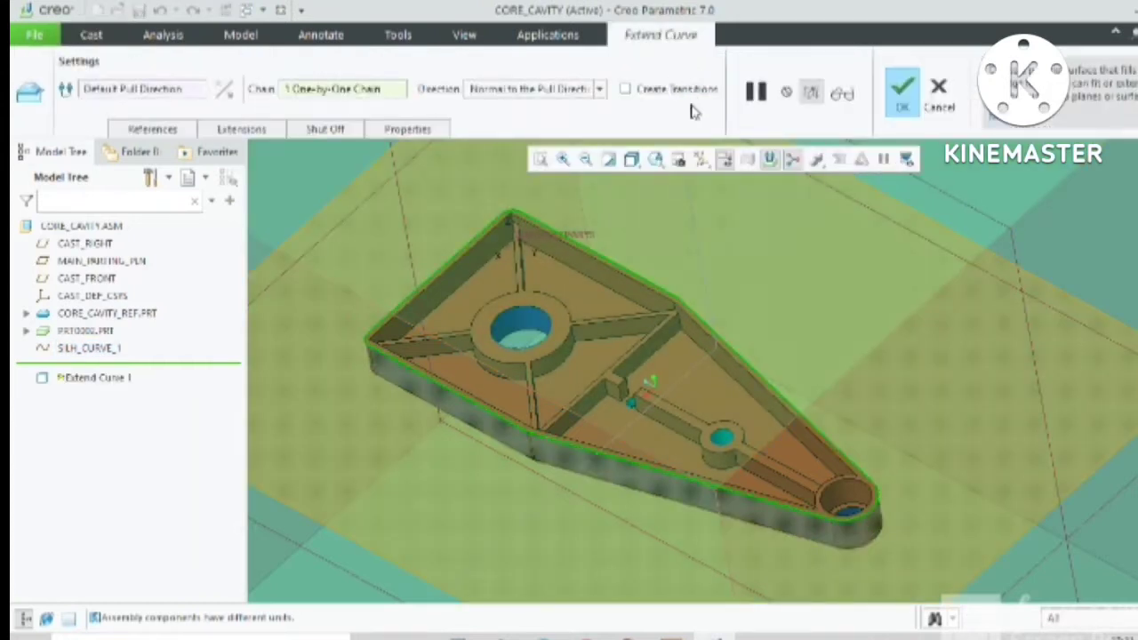
pyautogui.scroll(5, 671, 314)
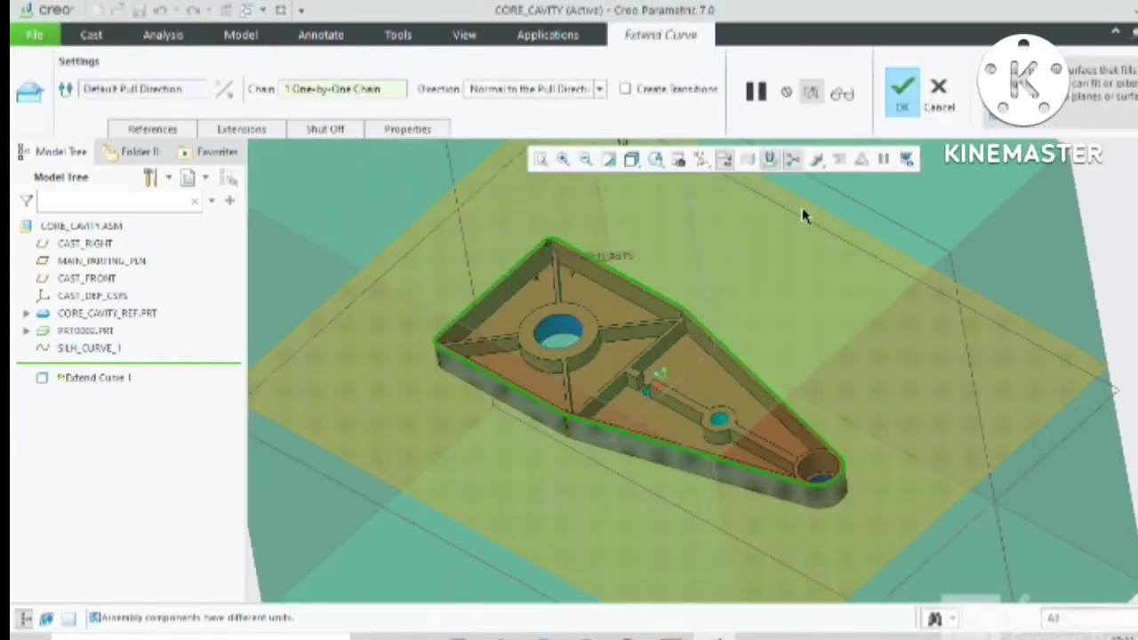
pyautogui.click(903, 89)
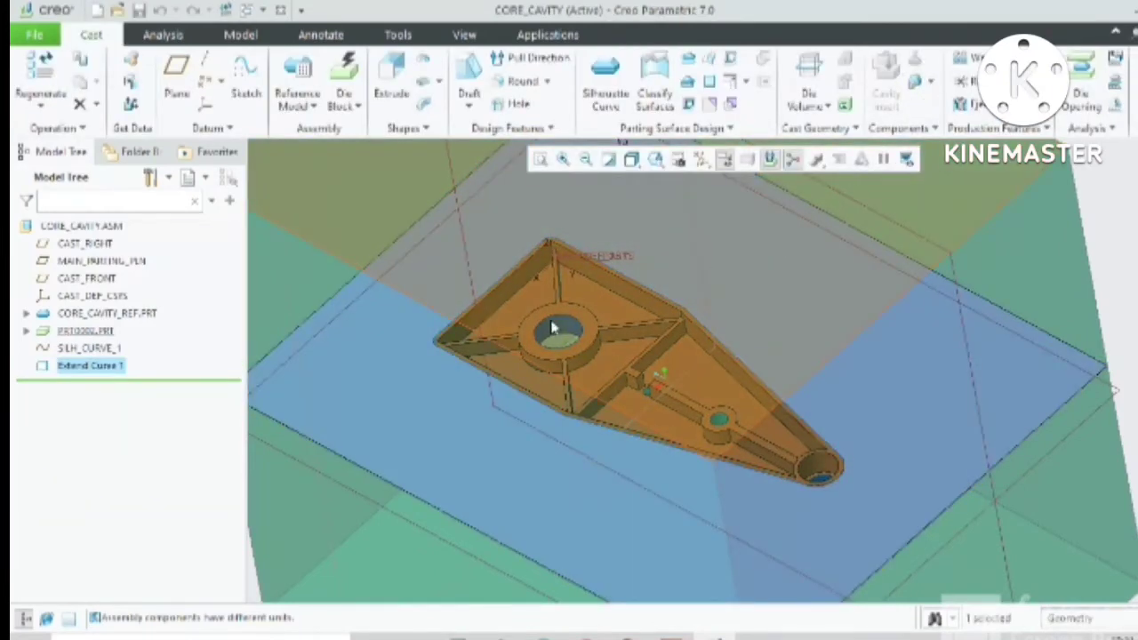
# Hide the die block PRT0002.PRT so that only the reference model and parting surface are displayed
pyautogui.scroll(4, 558, 327)
pyautogui.scroll(-6, 630, 300)
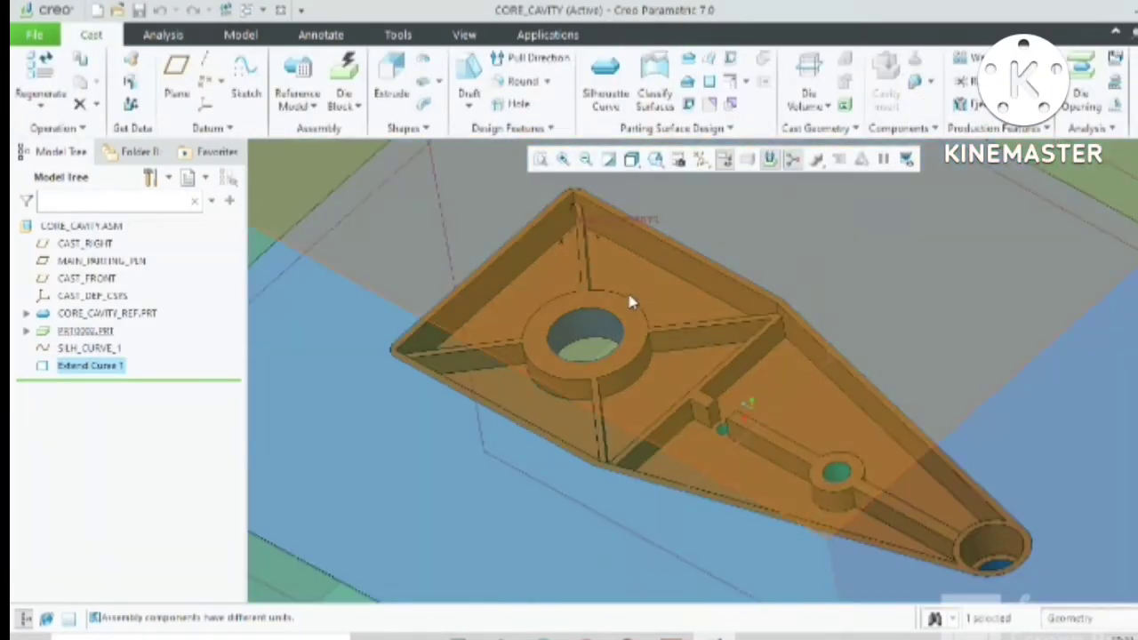
pyautogui.scroll(-3, 684, 380)
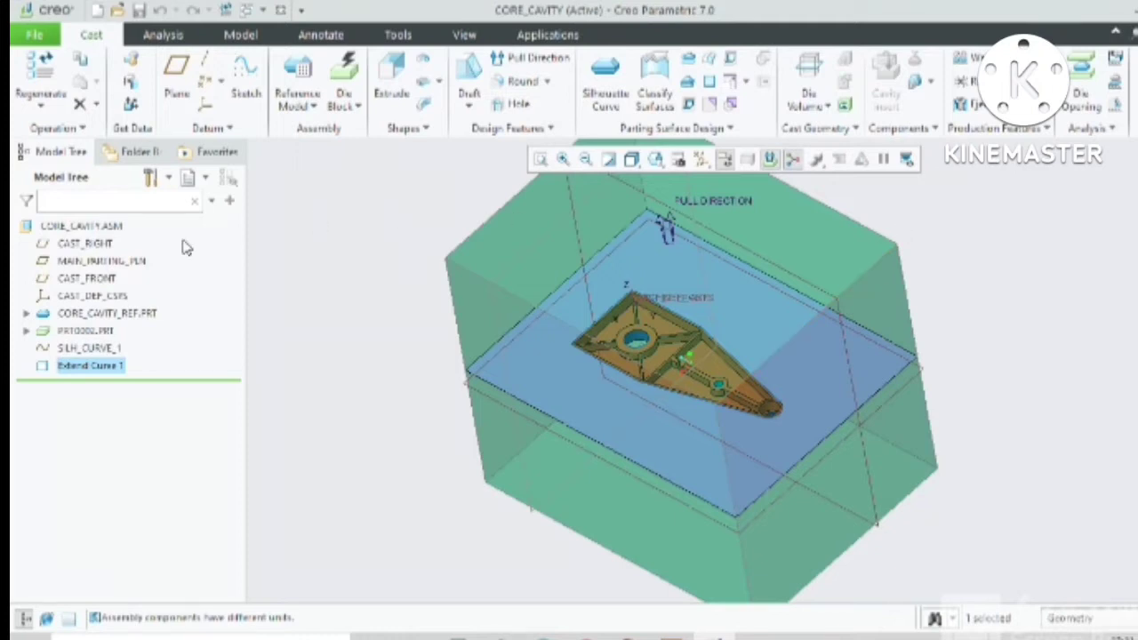
pyautogui.click(84, 331)
pyautogui.rightClick(83, 330)
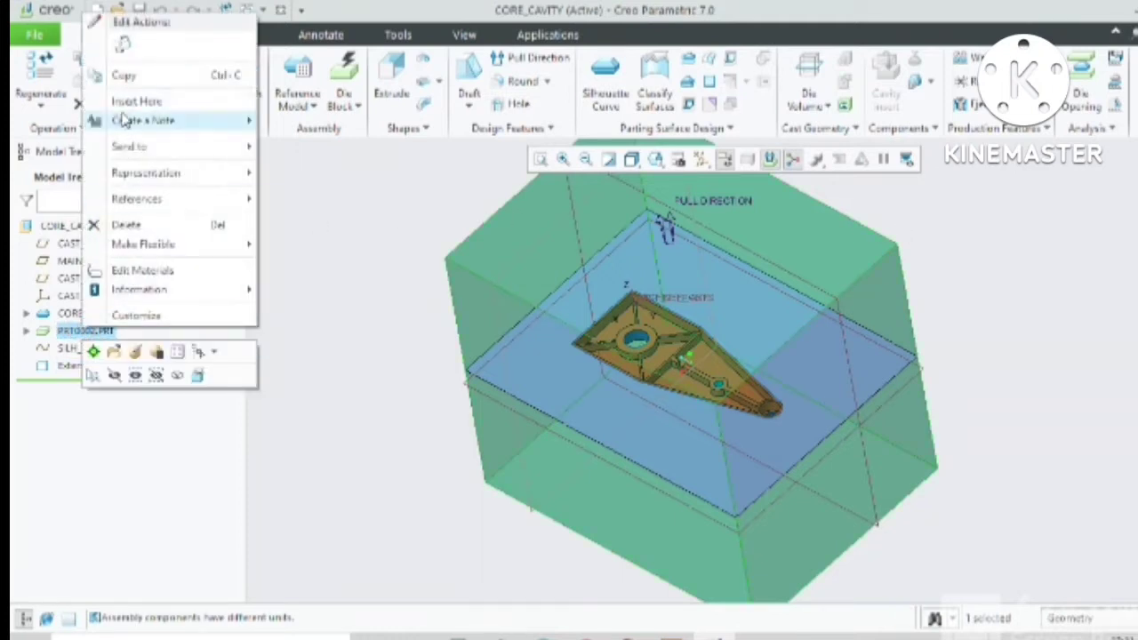
pyautogui.click(114, 375)
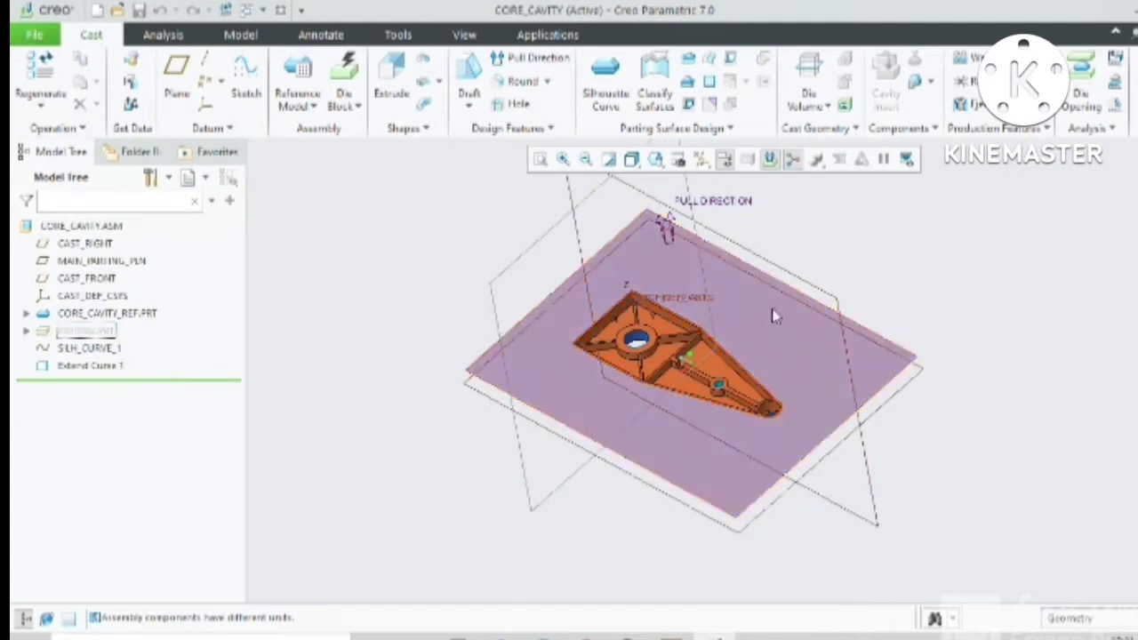
# Create a shut-off surface on the top face of the narrow rib and its round boss, closing all internal loops
pyautogui.scroll(5, 622, 355)
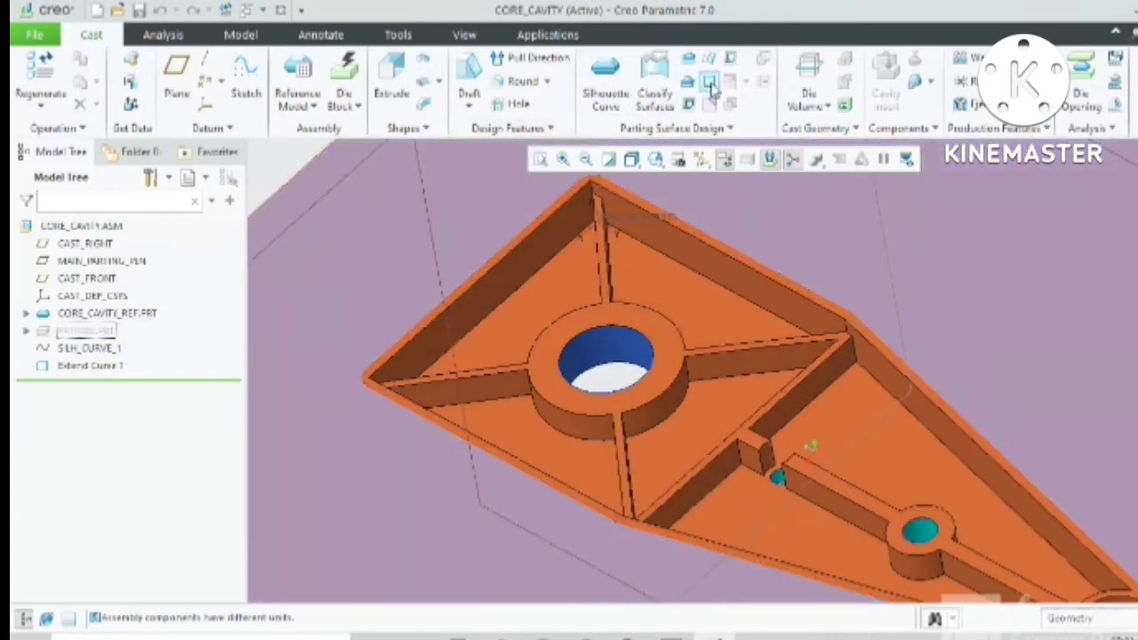
pyautogui.click(732, 58)
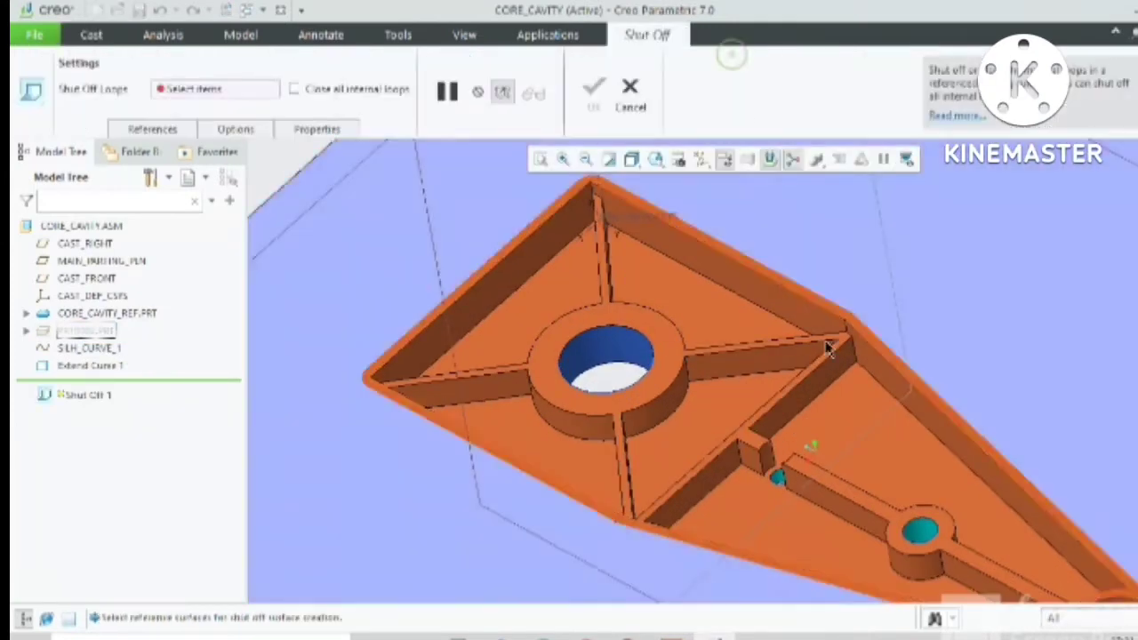
pyautogui.click(938, 524)
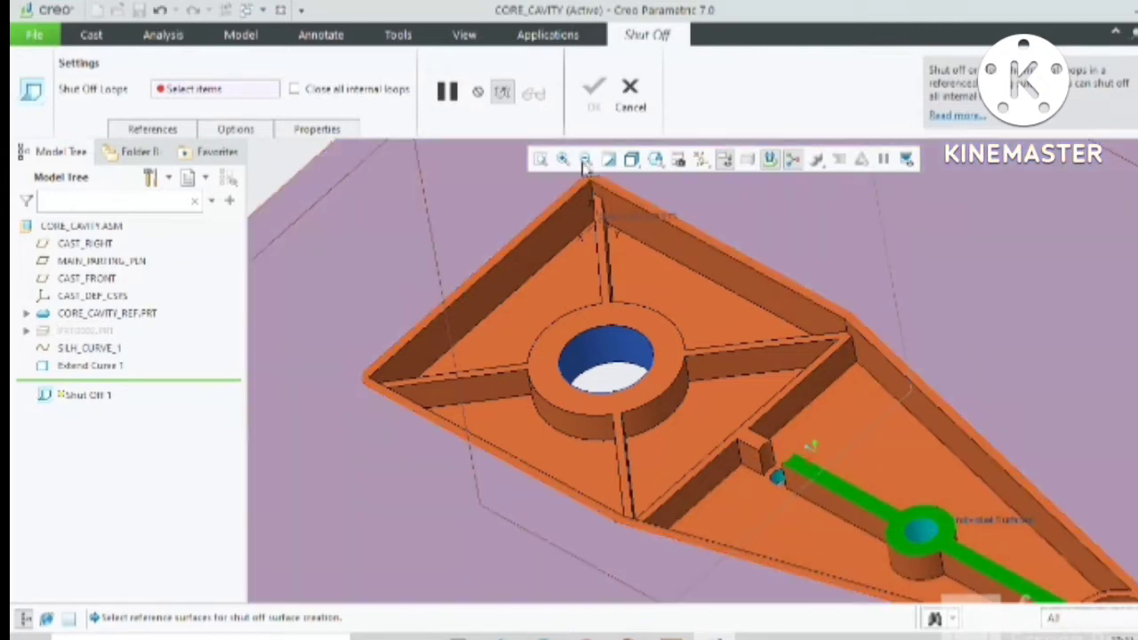
pyautogui.click(309, 93)
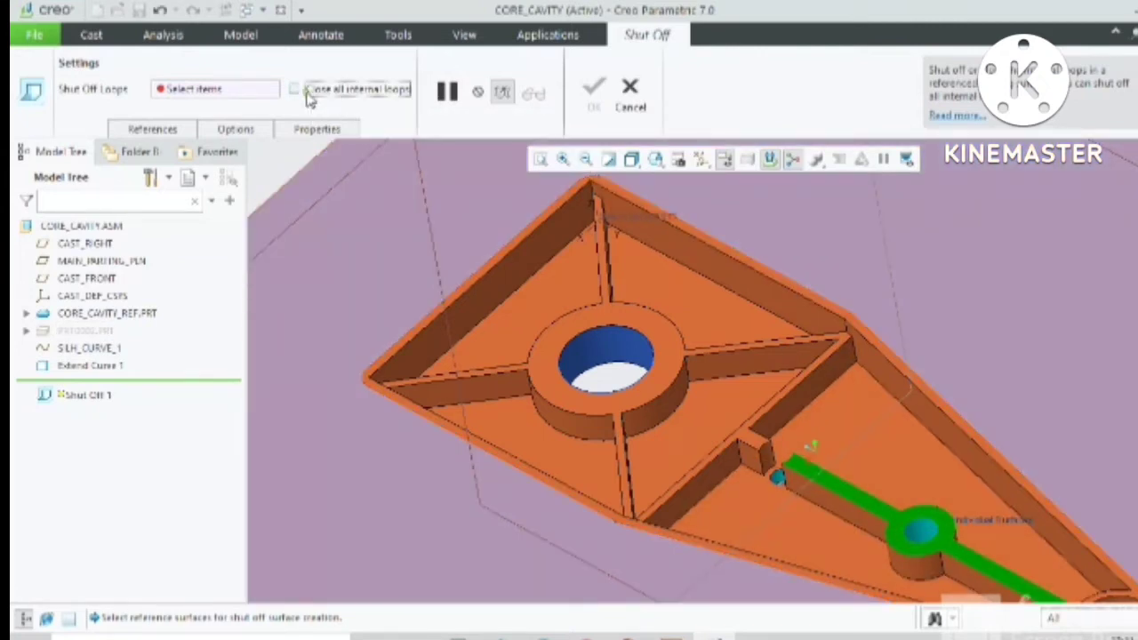
pyautogui.scroll(-3, 811, 488)
pyautogui.scroll(5, 812, 487)
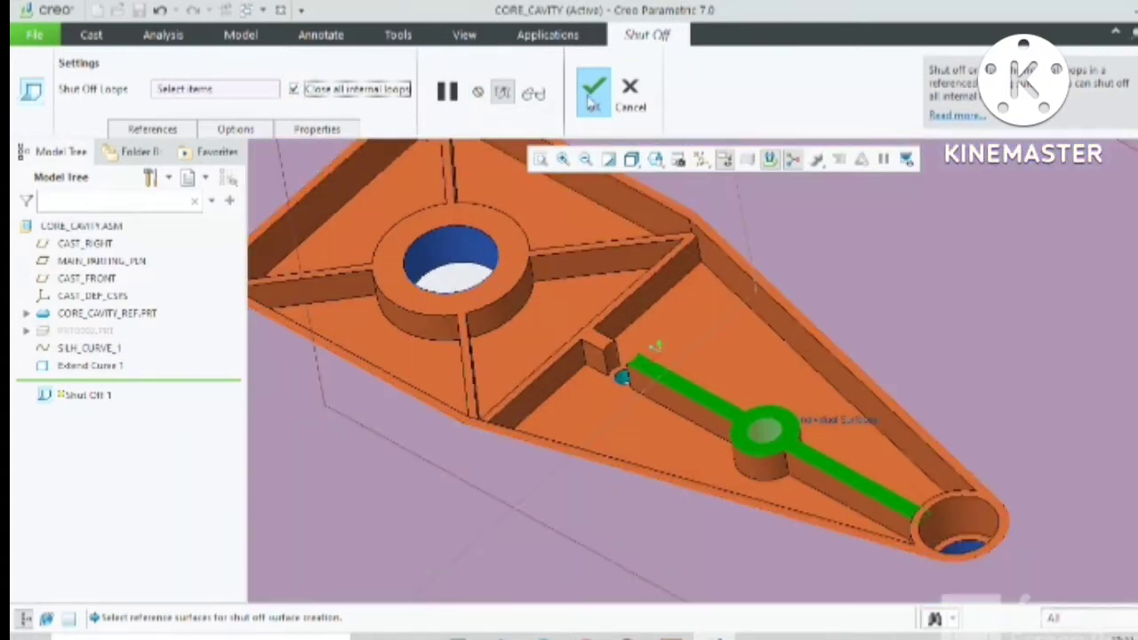
pyautogui.click(593, 92)
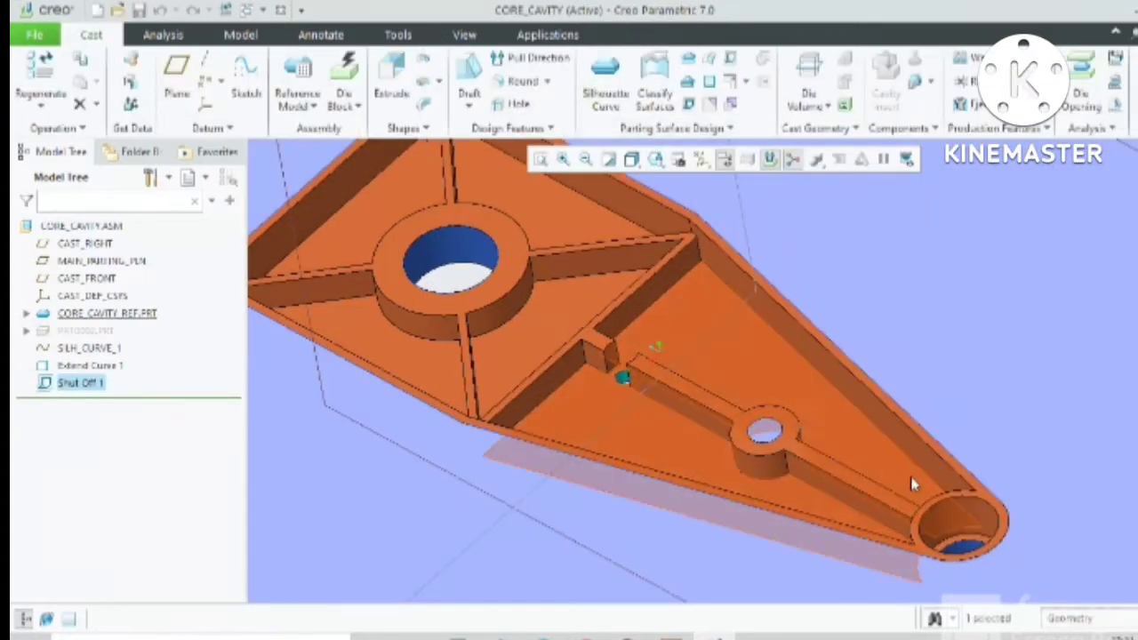
# Create a second shut-off surface on the ring-shaped ledge inside the bore at the narrow end, closing all internal loops
pyautogui.scroll(-3, 956, 538)
pyautogui.scroll(6, 955, 542)
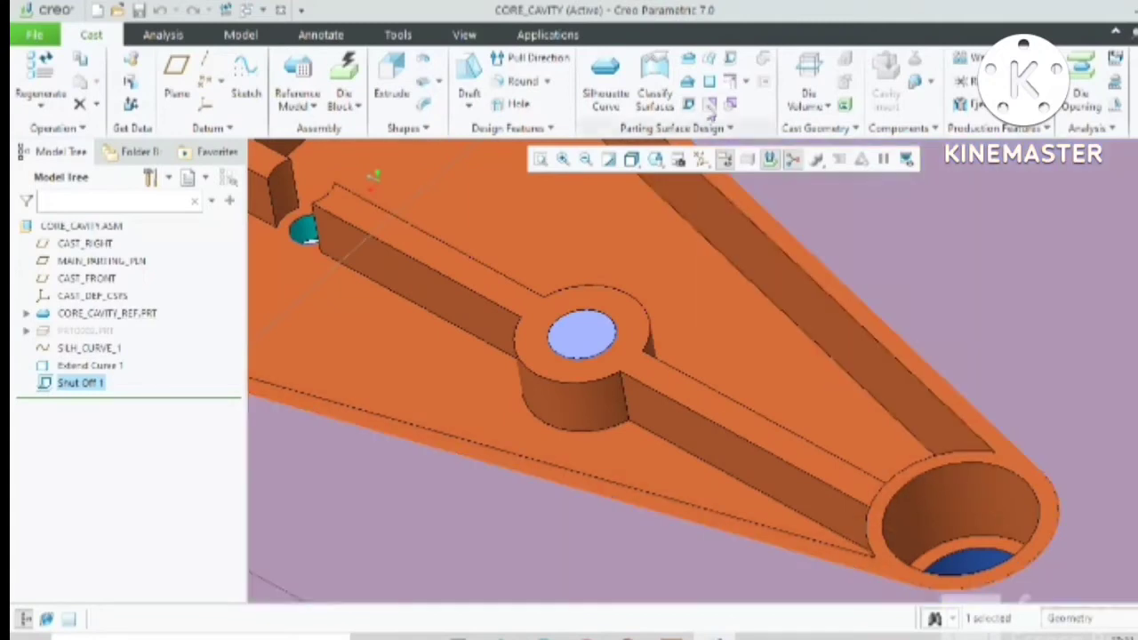
pyautogui.click(730, 59)
pyautogui.scroll(3, 997, 578)
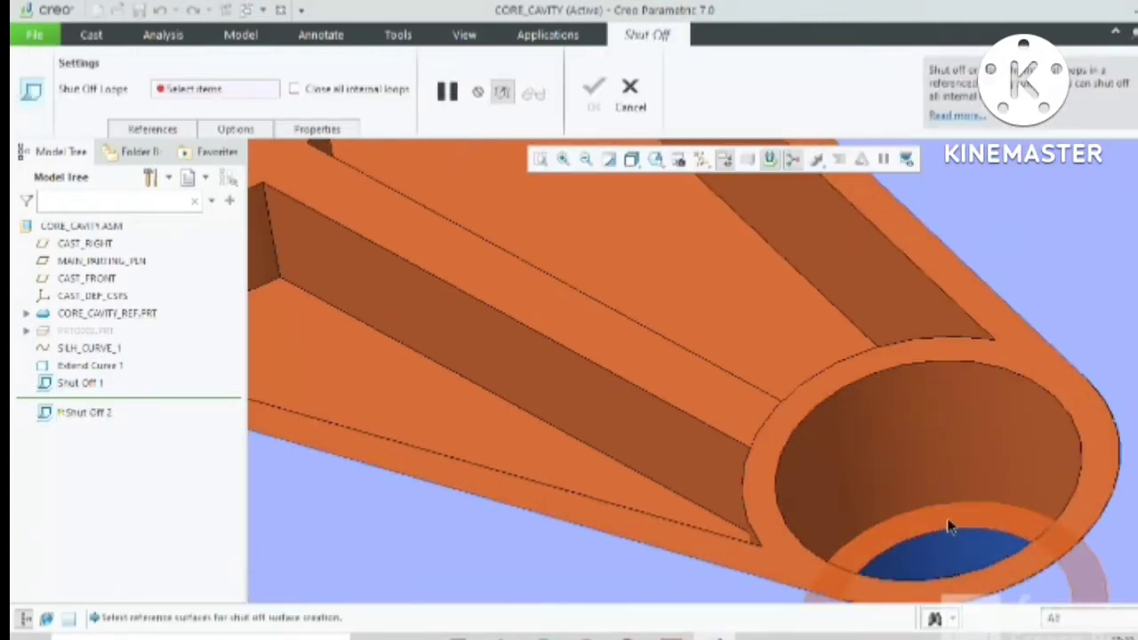
pyautogui.scroll(-3, 949, 530)
pyautogui.moveTo(948, 531); pyautogui.dragTo(645, 211, button='middle')
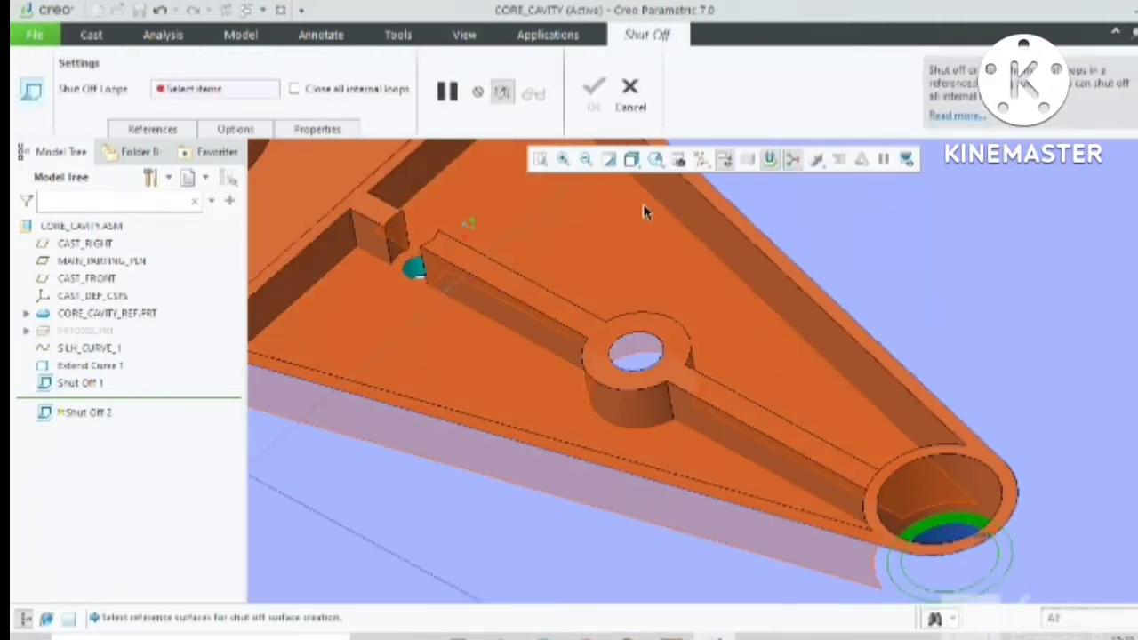
pyautogui.click(320, 94)
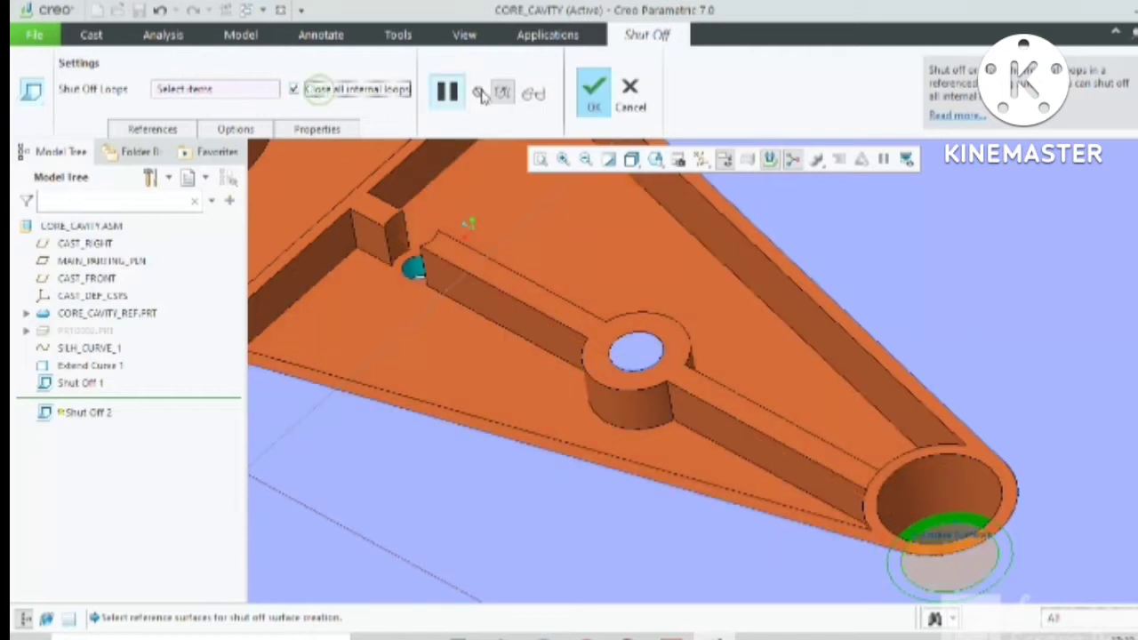
pyautogui.click(594, 94)
# Examine the holes of the reference model from both sides to check which ones are still open
pyautogui.moveTo(907, 465); pyautogui.dragTo(959, 352, button='middle')
pyautogui.scroll(-3, 913, 498)
pyautogui.scroll(8, 912, 498)
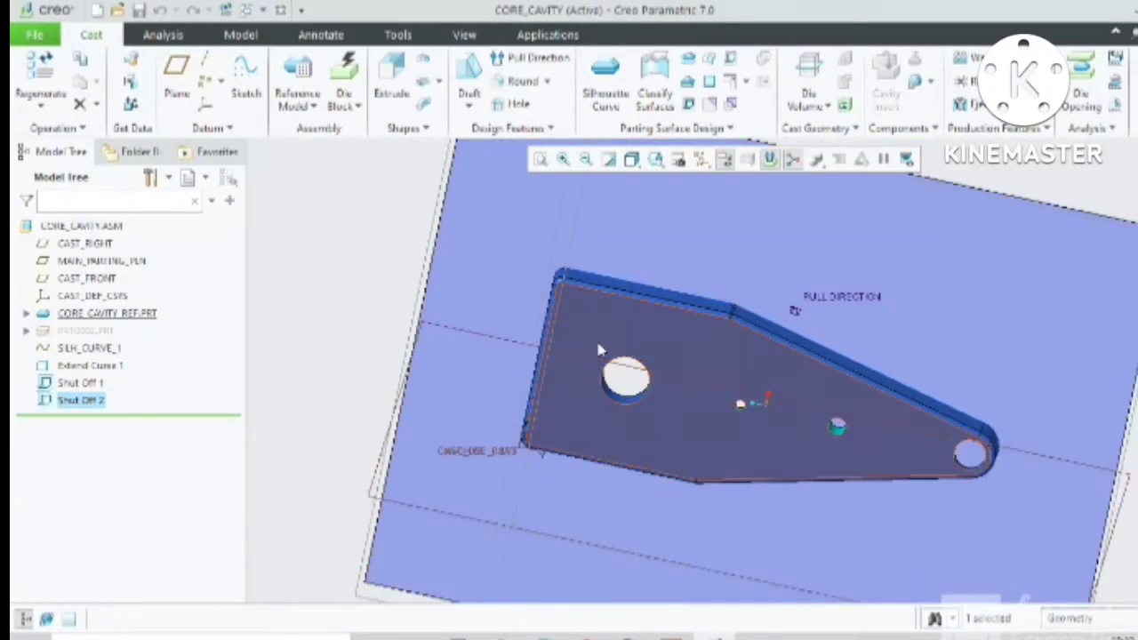
pyautogui.scroll(-3, 599, 349)
pyautogui.moveTo(672, 379)
pyautogui.mouseDown(button='middle')
pyautogui.moveTo(668, 326)
pyautogui.moveTo(670, 350)
pyautogui.moveTo(661, 343)
pyautogui.moveTo(650, 358)
pyautogui.moveTo(632, 435)
pyautogui.moveTo(577, 496)
pyautogui.moveTo(681, 279)
pyautogui.mouseUp(button='middle')
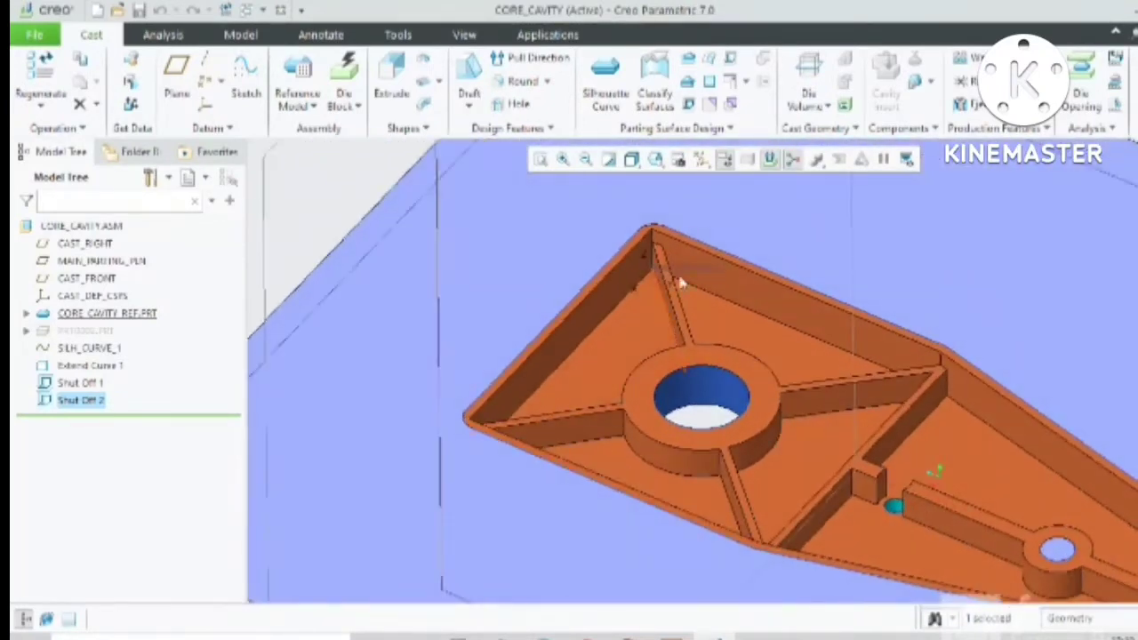
pyautogui.scroll(-2, 715, 75)
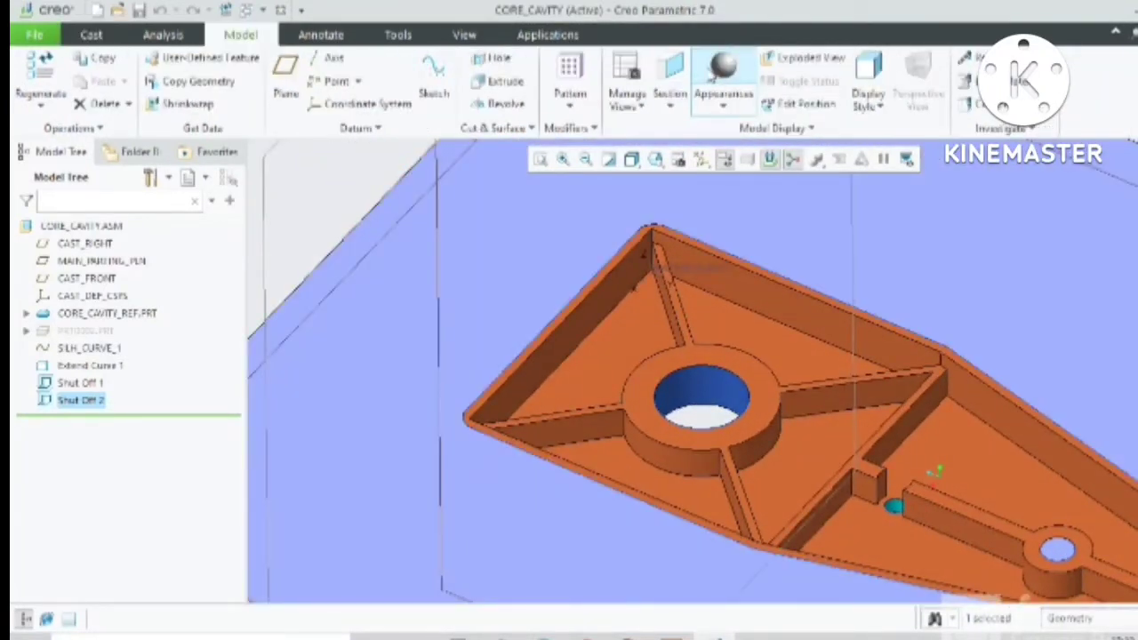
pyautogui.scroll(2, 716, 67)
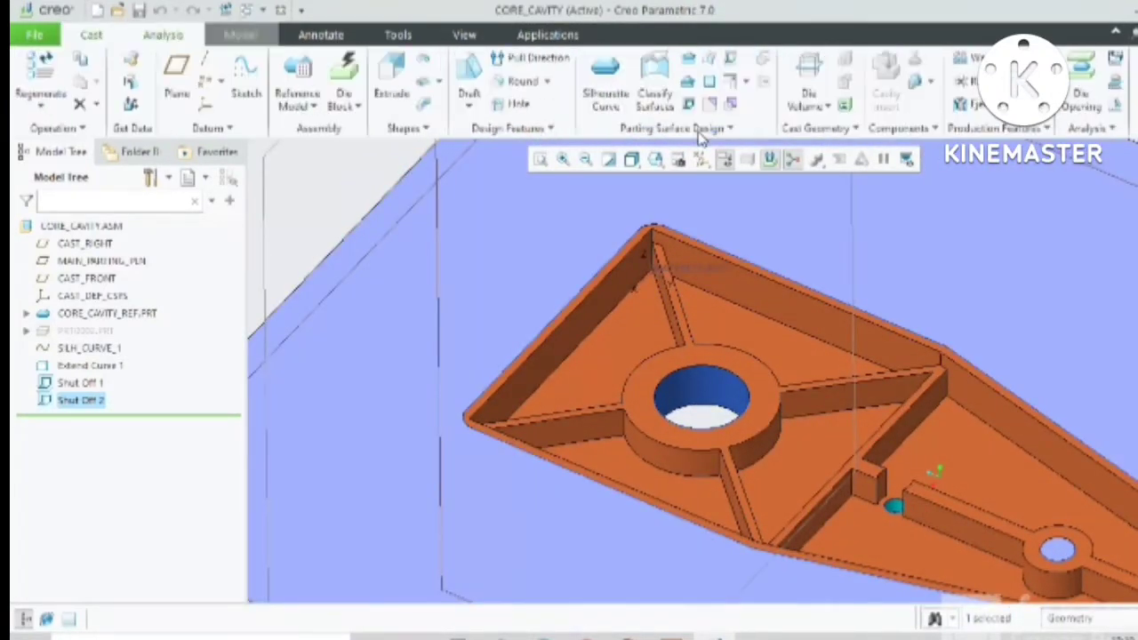
pyautogui.click(712, 60)
pyautogui.click(711, 369)
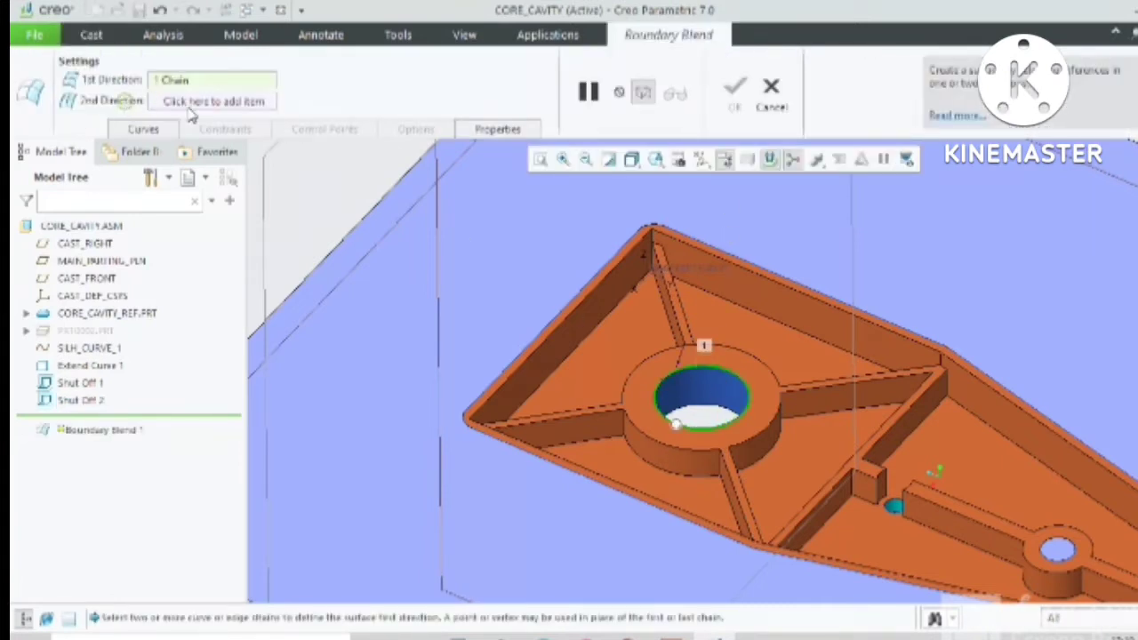
pyautogui.click(217, 103)
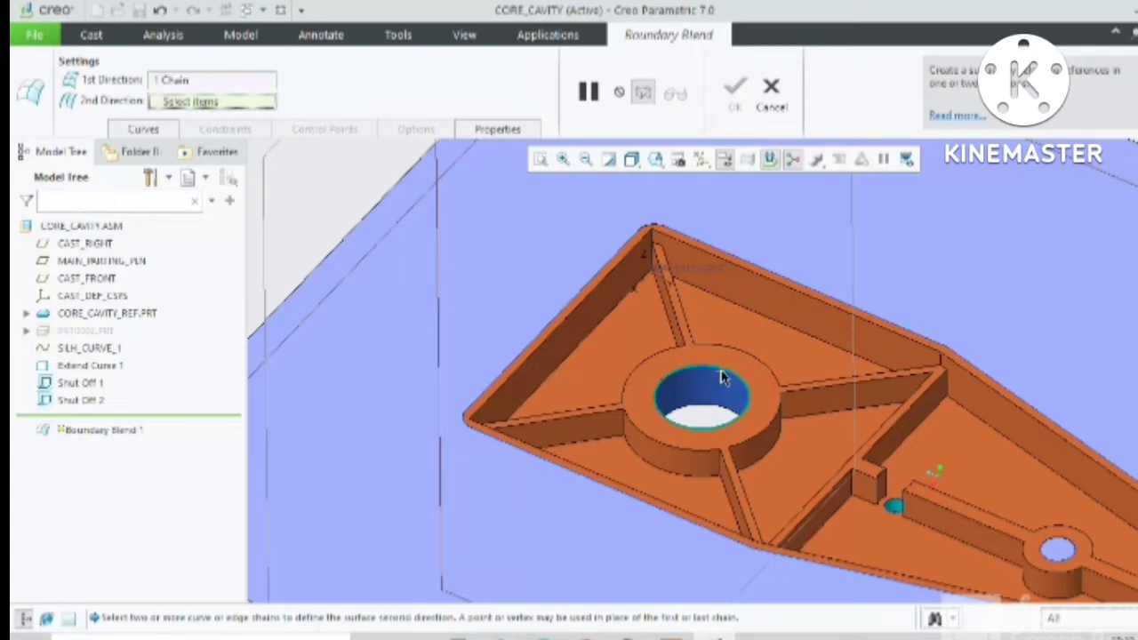
pyautogui.click(722, 378)
pyautogui.click(771, 92)
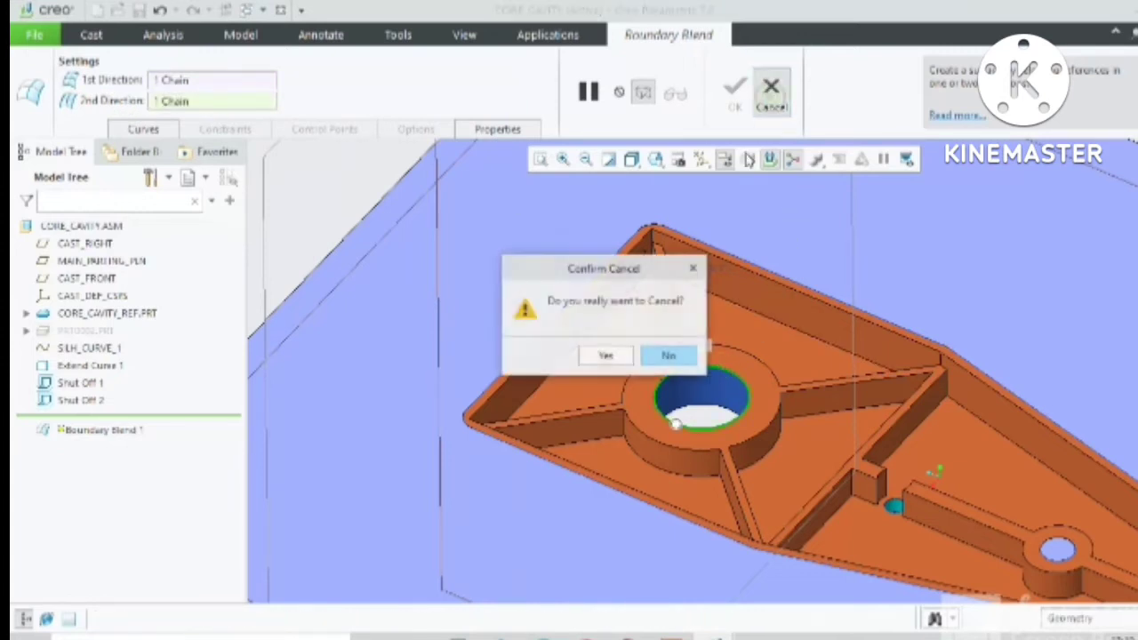
pyautogui.click(605, 355)
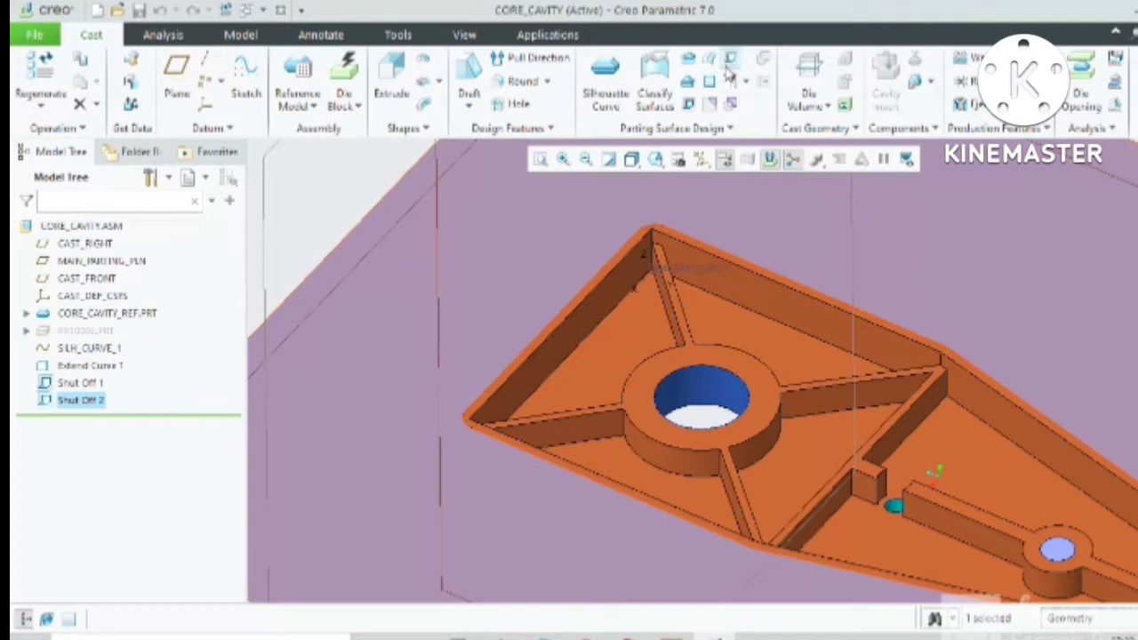
# Try to close the rim edge of the large bore with a Fill Loops feature of type Surface
pyautogui.click(690, 105)
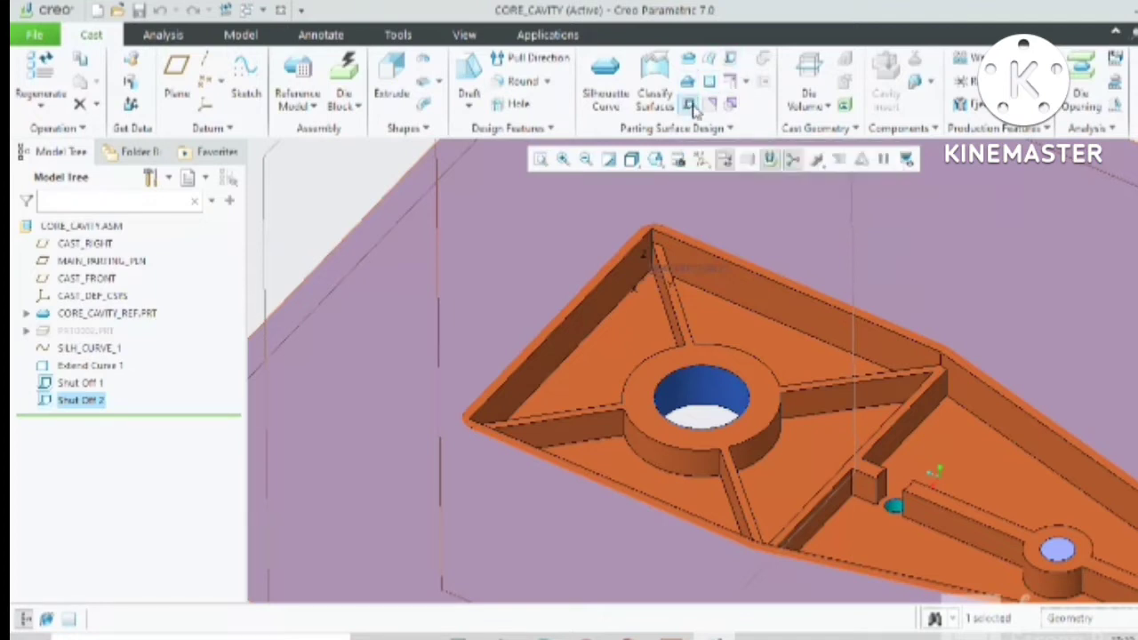
pyautogui.click(729, 378)
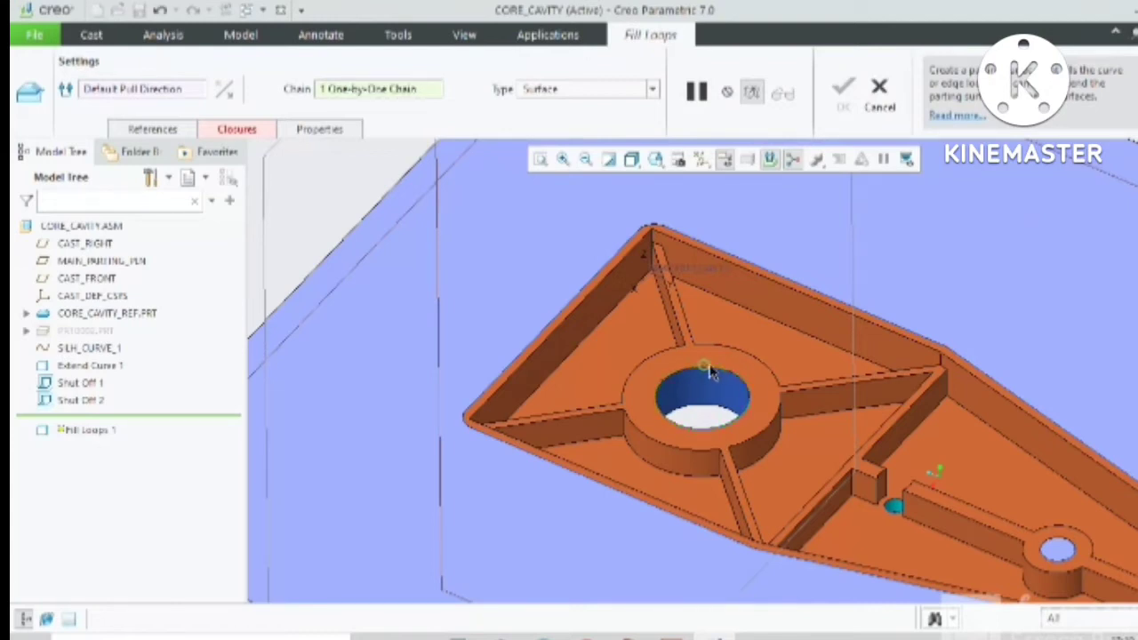
pyautogui.click(743, 387)
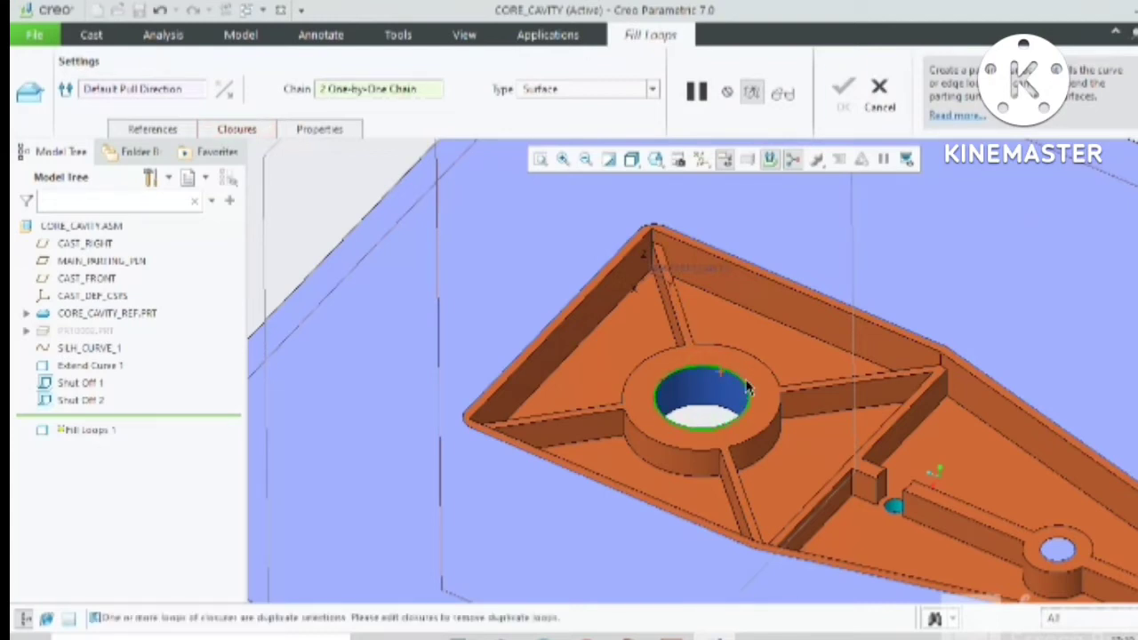
pyautogui.click(536, 89)
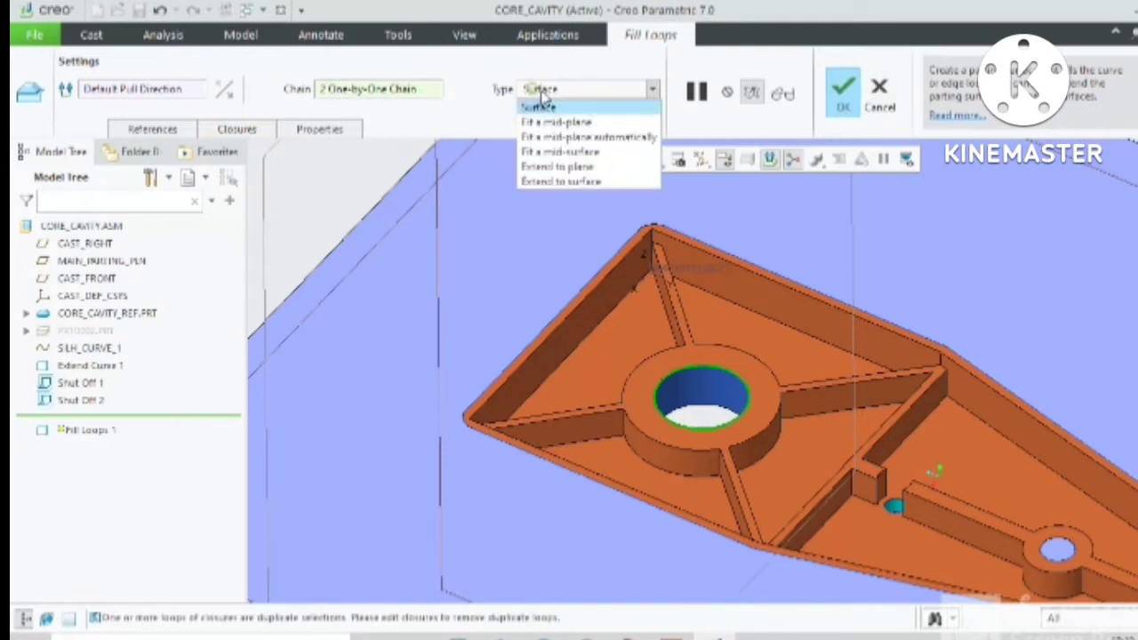
pyautogui.click(539, 107)
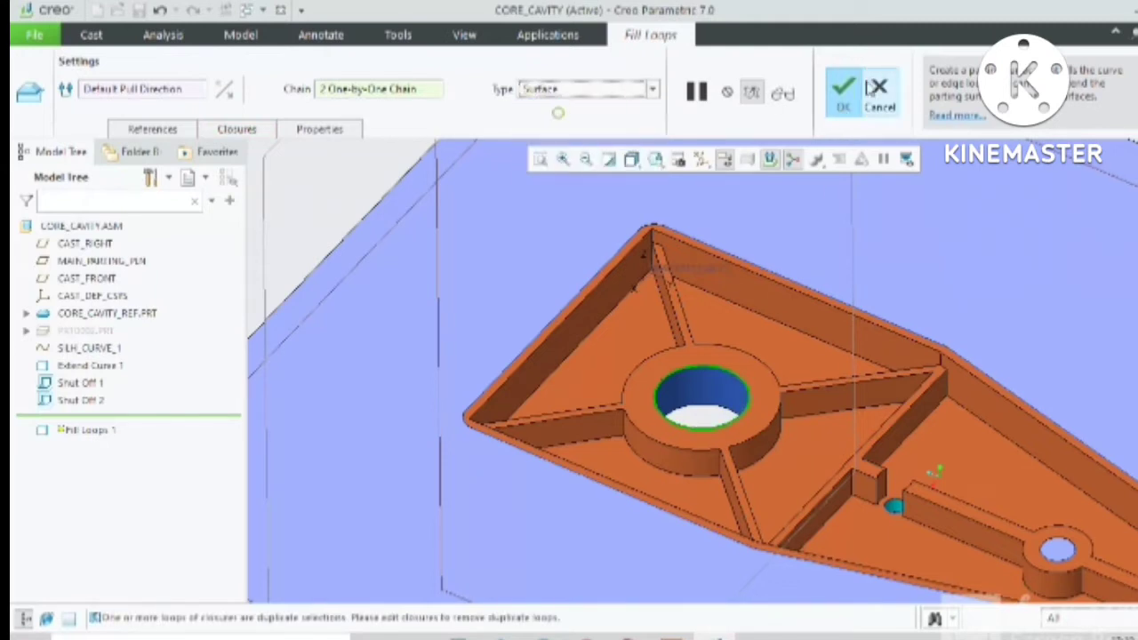
pyautogui.click(843, 89)
# Create a flat Fill surface over the large bore, sketching a concentric circle slightly larger than the bore on its boss's top face
pyautogui.click(697, 355)
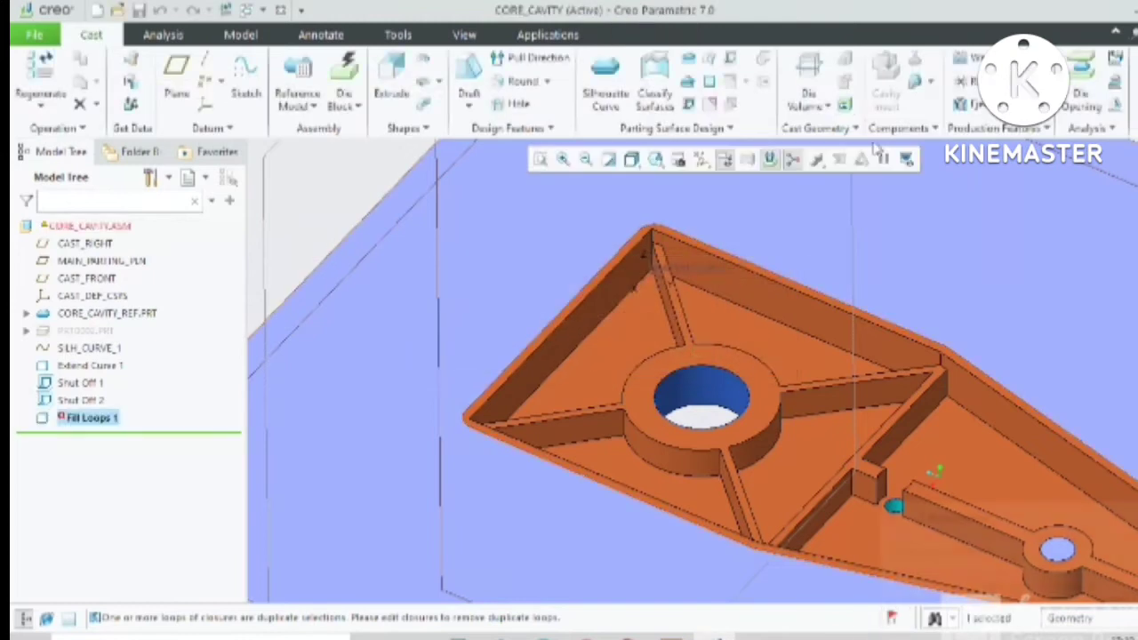
pyautogui.click(709, 86)
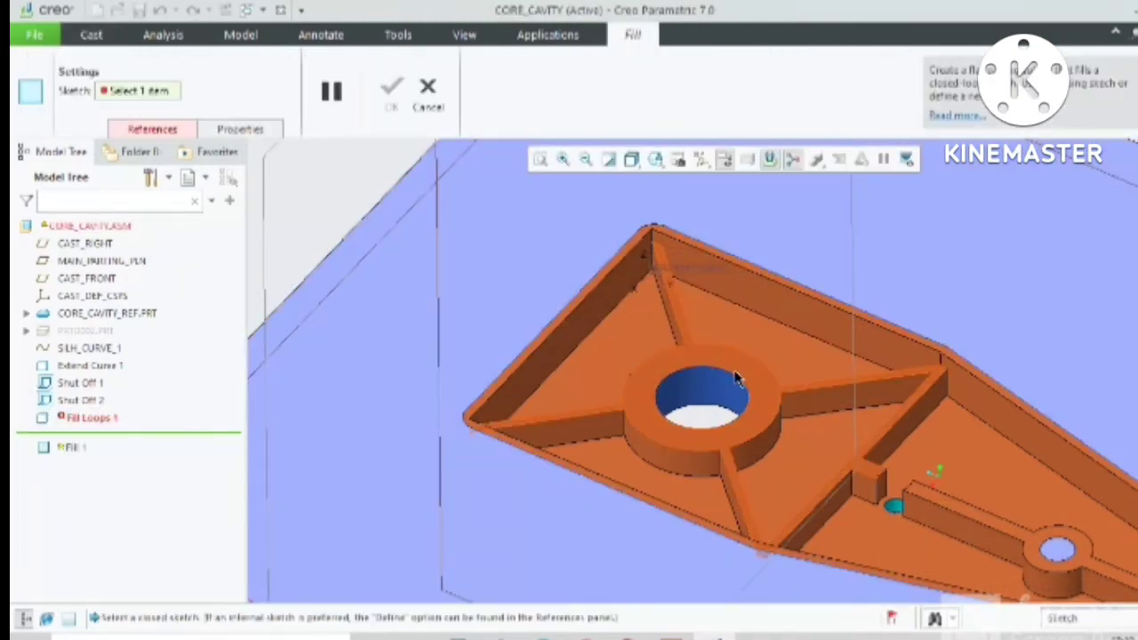
pyautogui.click(754, 281)
pyautogui.click(761, 160)
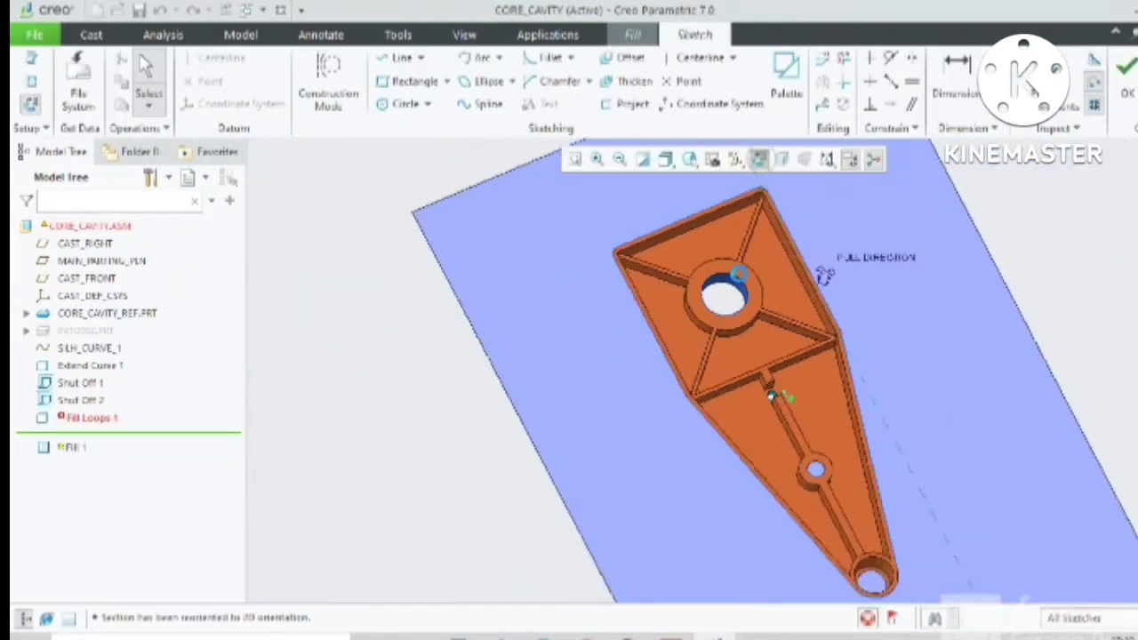
pyautogui.click(405, 104)
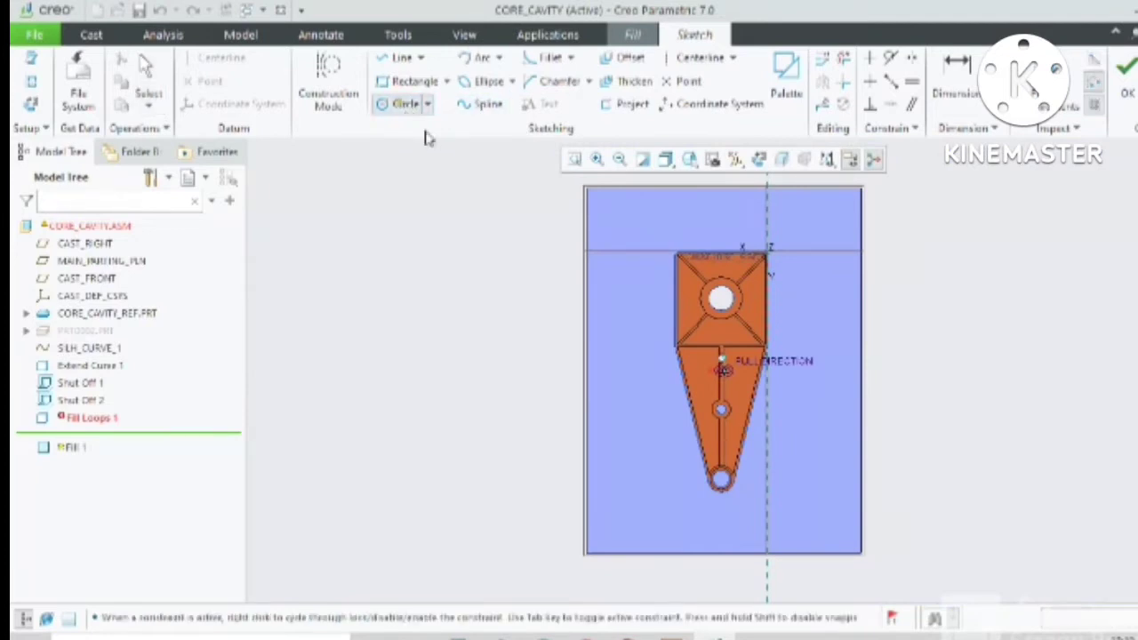
pyautogui.scroll(2, 729, 303)
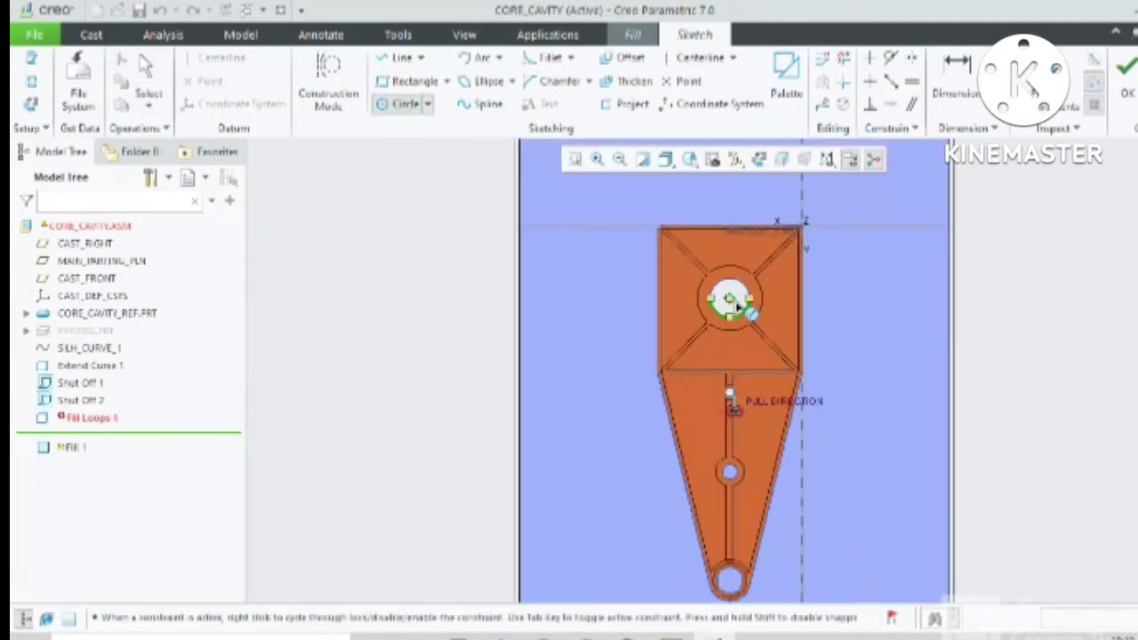
pyautogui.scroll(-5, 731, 298)
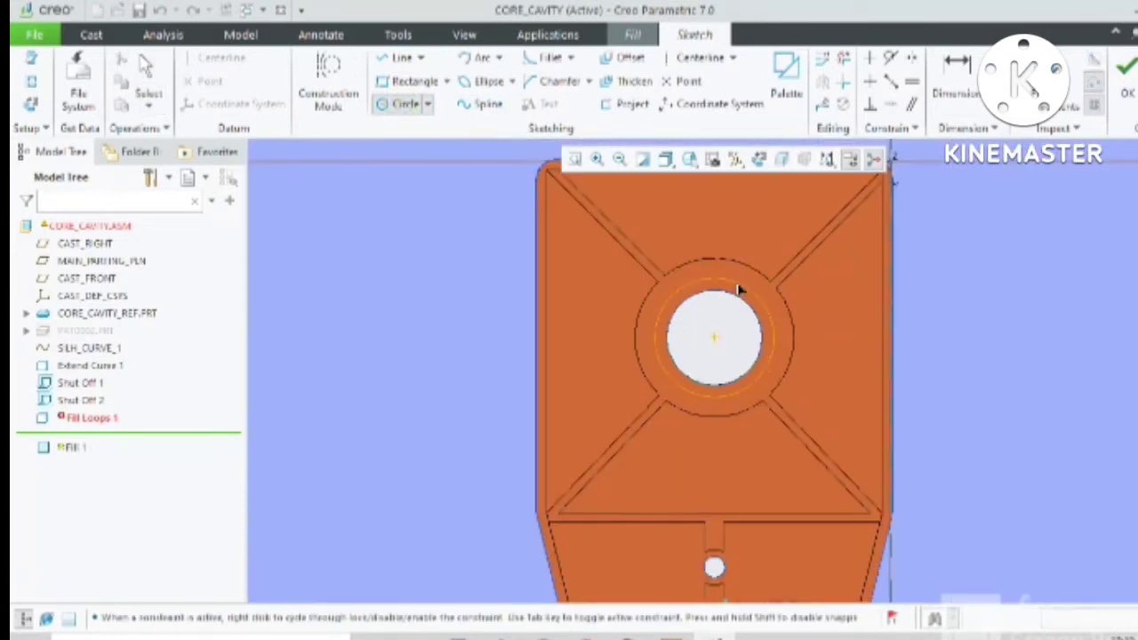
pyautogui.click(1126, 67)
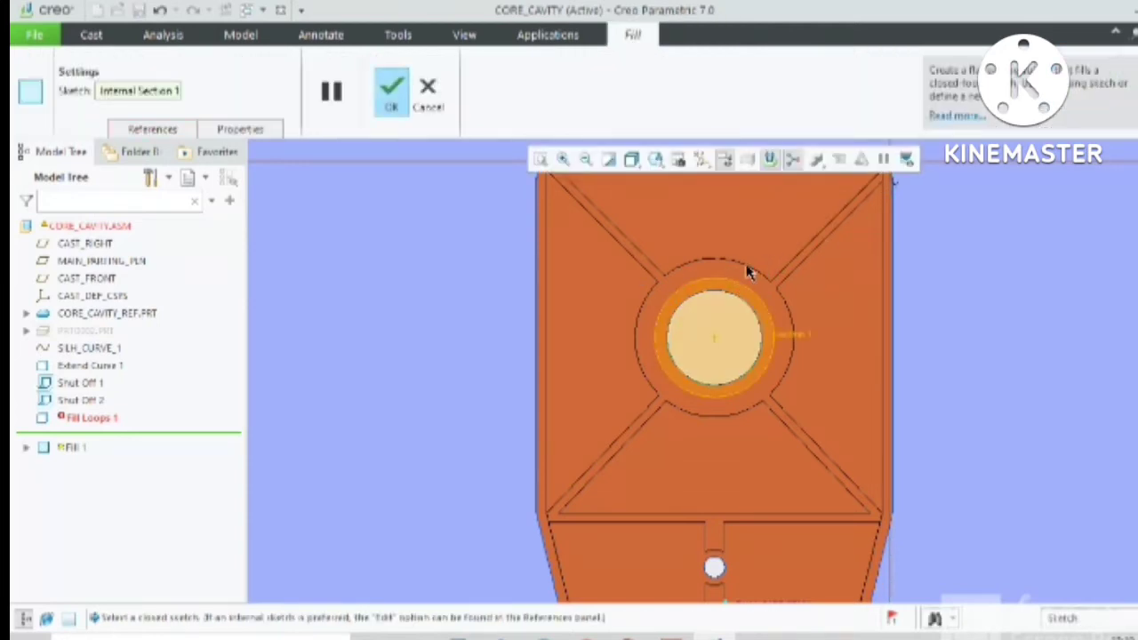
pyautogui.click(382, 97)
# Delete the failed Fill Loops 1 feature
pyautogui.moveTo(798, 373); pyautogui.dragTo(814, 285, button='middle')
pyautogui.scroll(6, 763, 288)
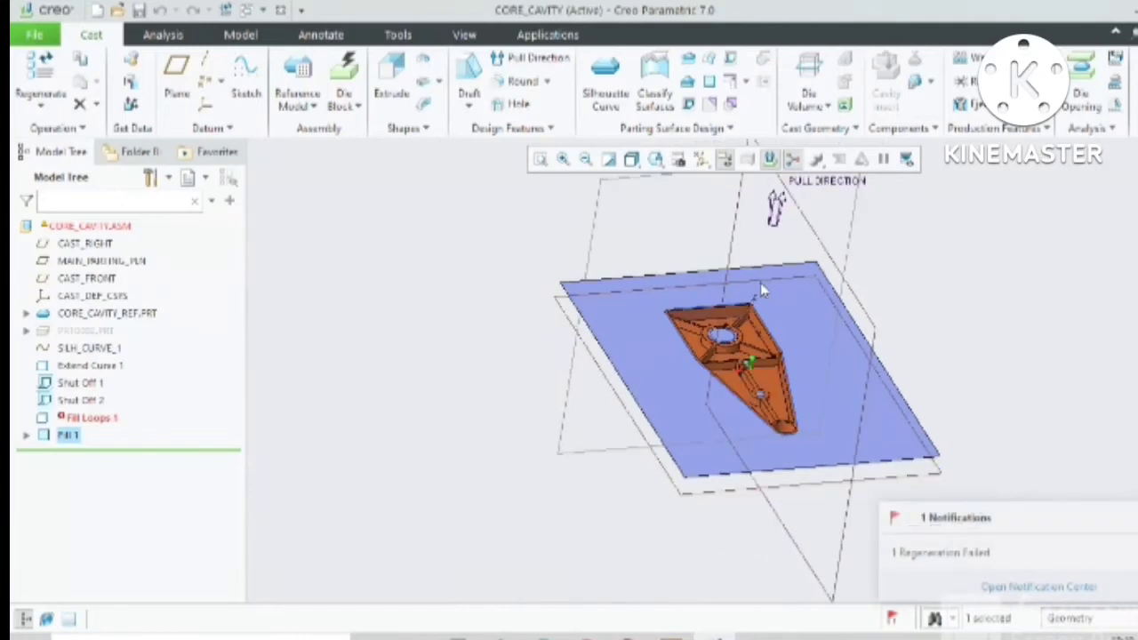
pyautogui.click(1129, 508)
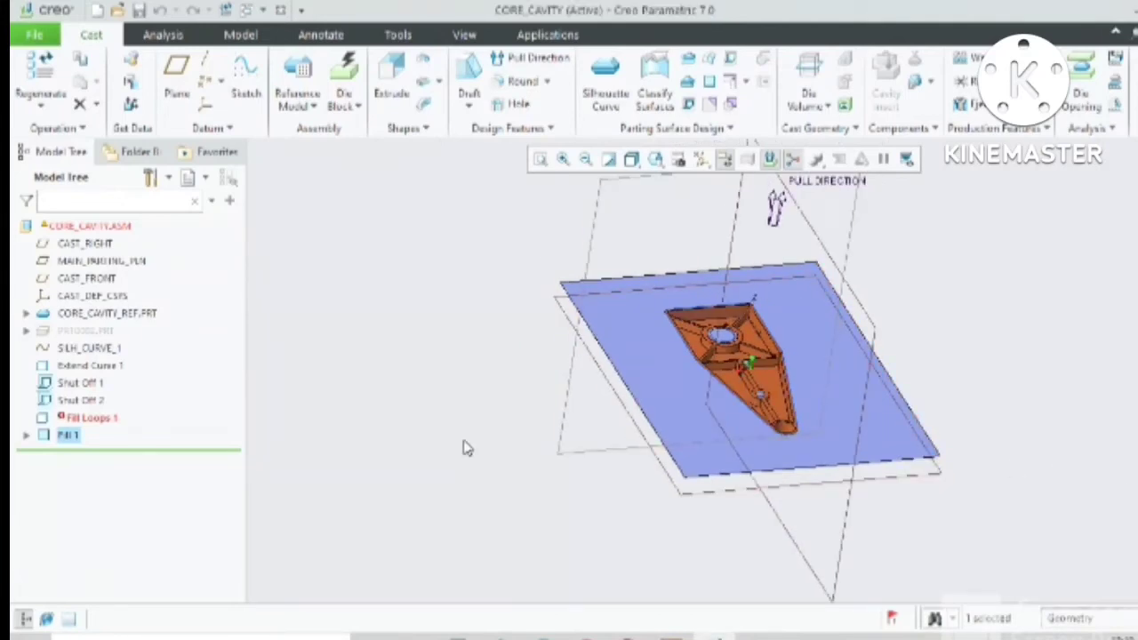
pyautogui.click(92, 418)
pyautogui.rightClick(94, 419)
pyautogui.click(124, 471)
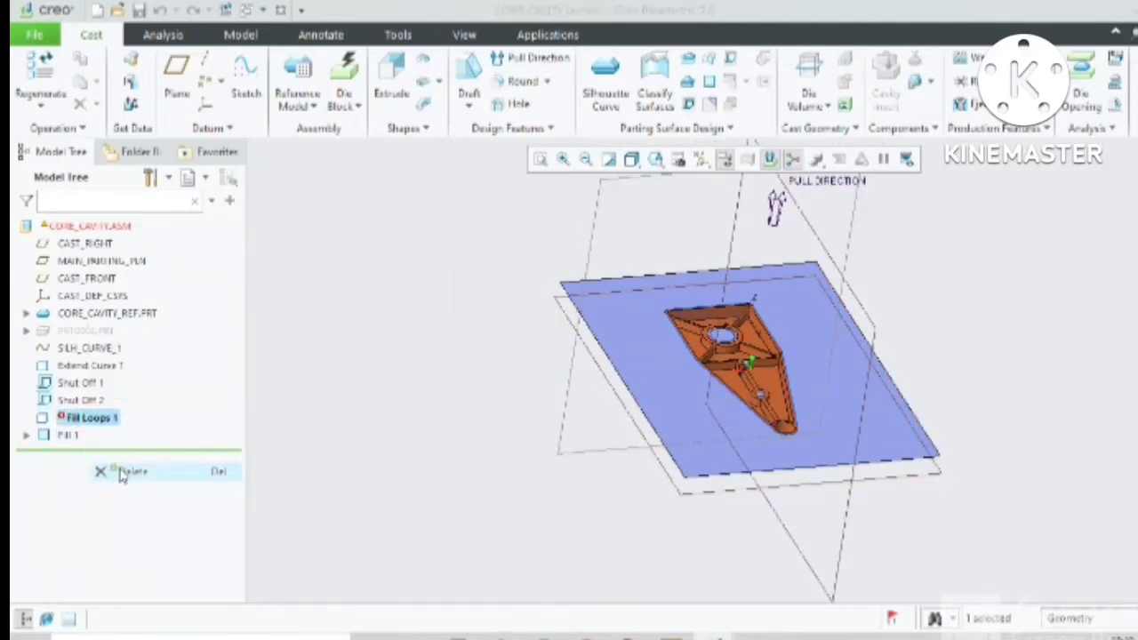
pyautogui.click(560, 349)
# Show the hidden die block PRT0002.PRT again around the reference model and parting surface
pyautogui.scroll(3, 711, 356)
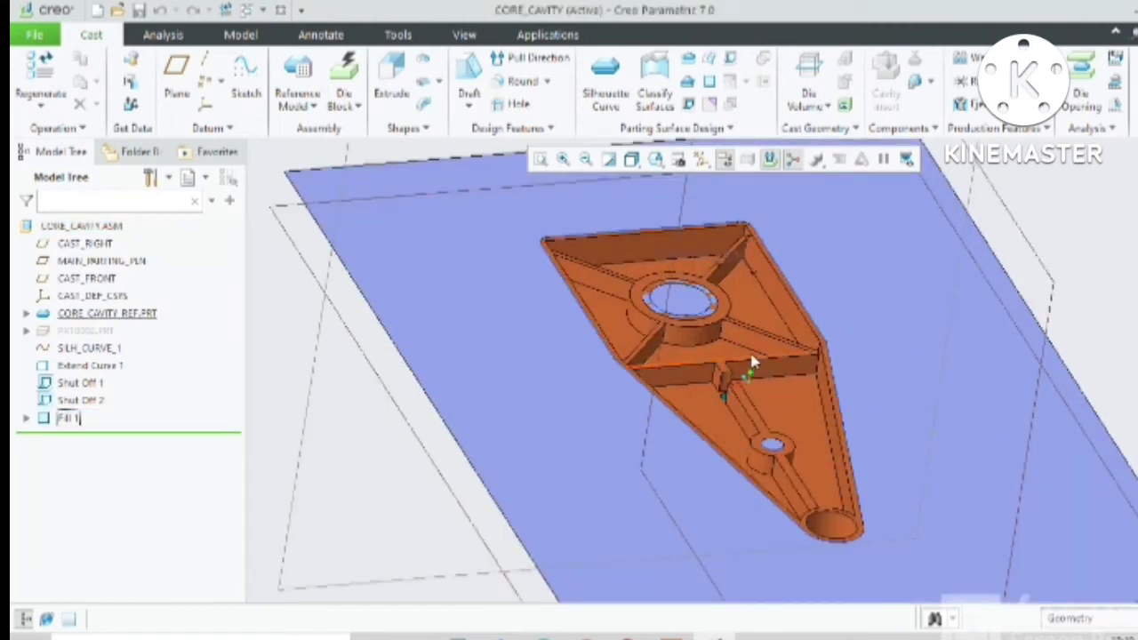
pyautogui.scroll(-3, 712, 355)
pyautogui.moveTo(712, 355); pyautogui.dragTo(765, 267, button='middle')
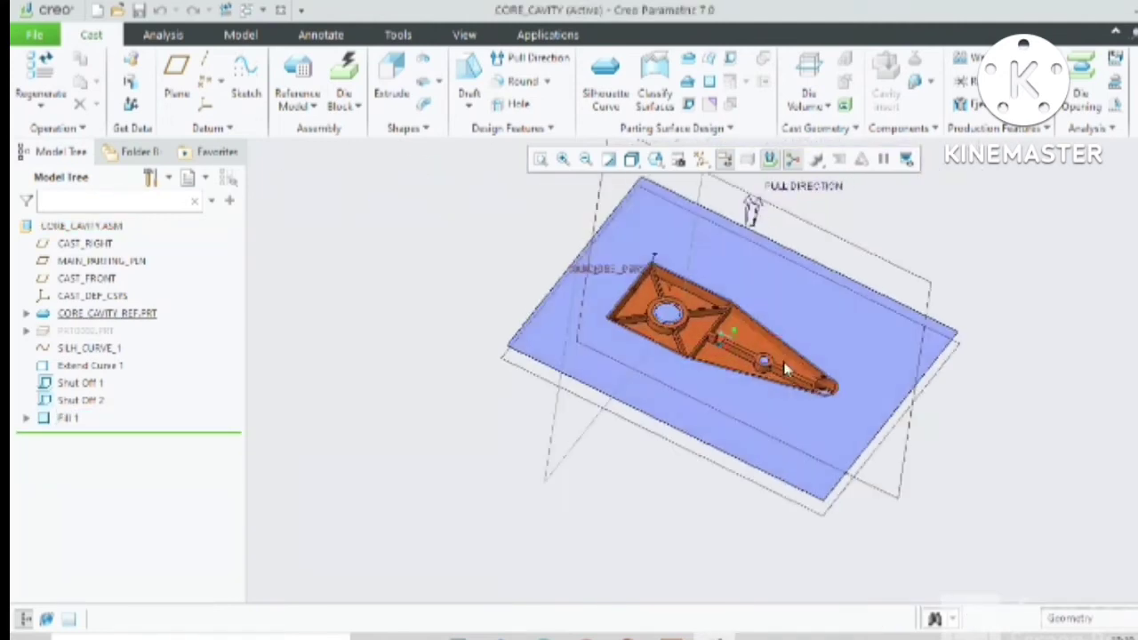
pyautogui.click(71, 330)
pyautogui.rightClick(71, 331)
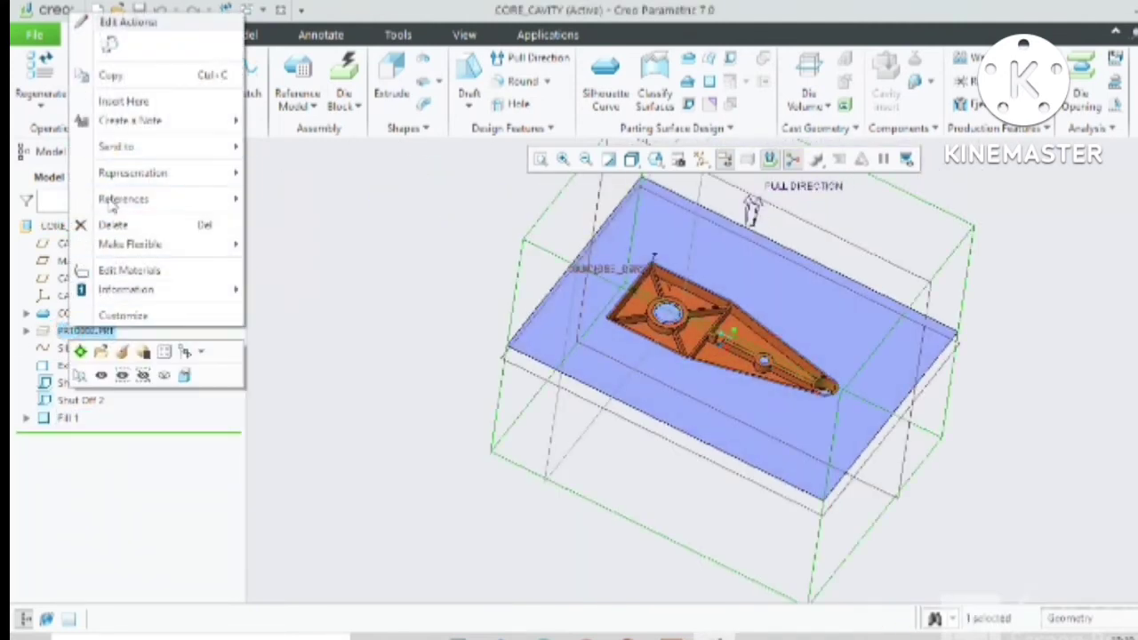
pyautogui.click(102, 376)
pyautogui.scroll(3, 795, 305)
pyautogui.scroll(-3, 794, 305)
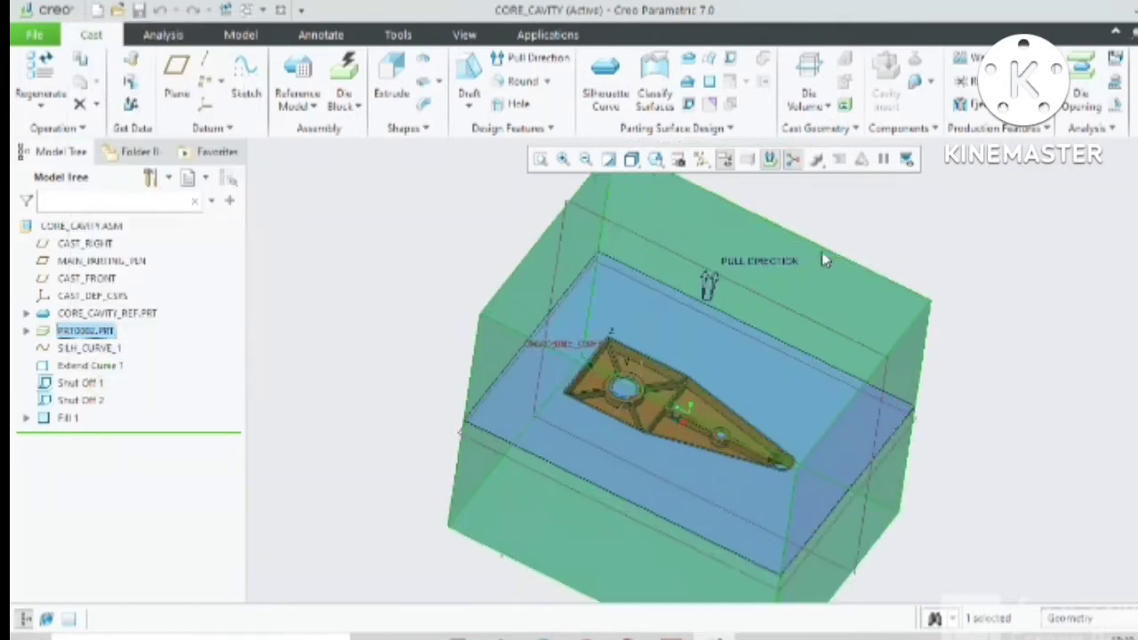
# Cut the reference model out of the die block with a Refpart Cutout
pyautogui.moveTo(821, 254)
pyautogui.mouseDown(button='middle')
pyautogui.moveTo(802, 428)
pyautogui.moveTo(752, 564)
pyautogui.moveTo(767, 516)
pyautogui.moveTo(757, 454)
pyautogui.moveTo(595, 372)
pyautogui.moveTo(663, 285)
pyautogui.mouseUp(button='middle')
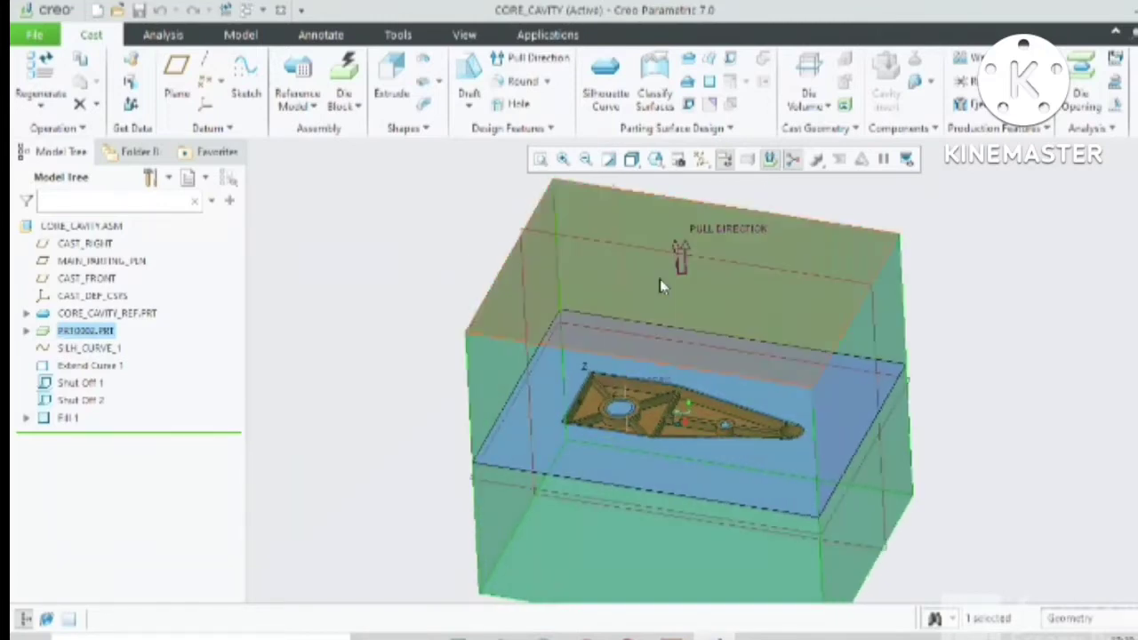
pyautogui.click(844, 106)
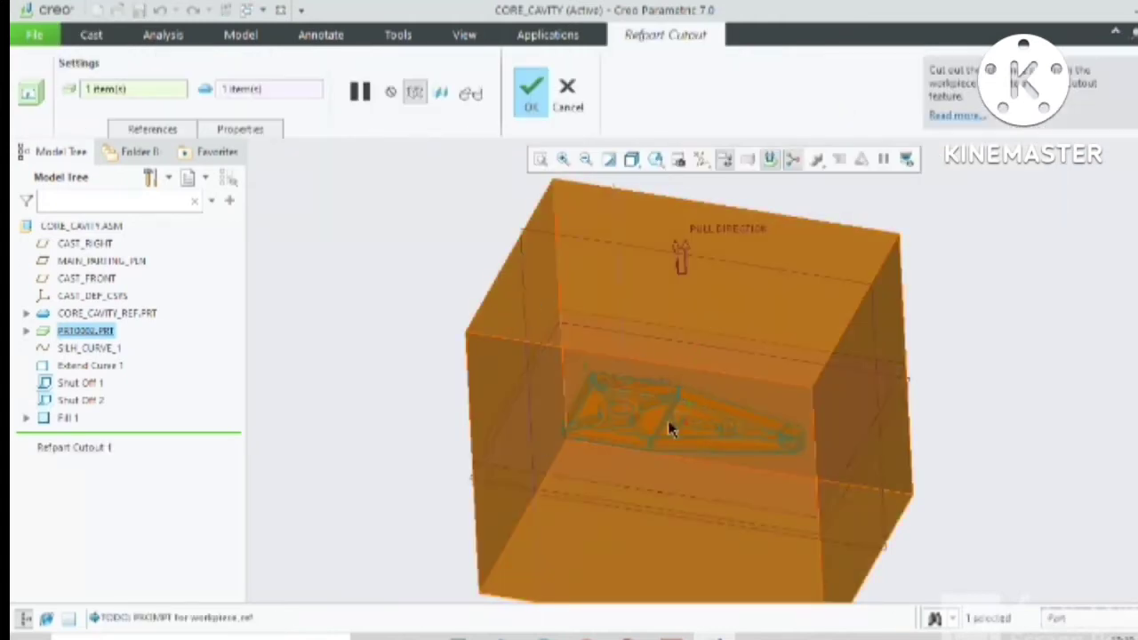
pyautogui.click(532, 92)
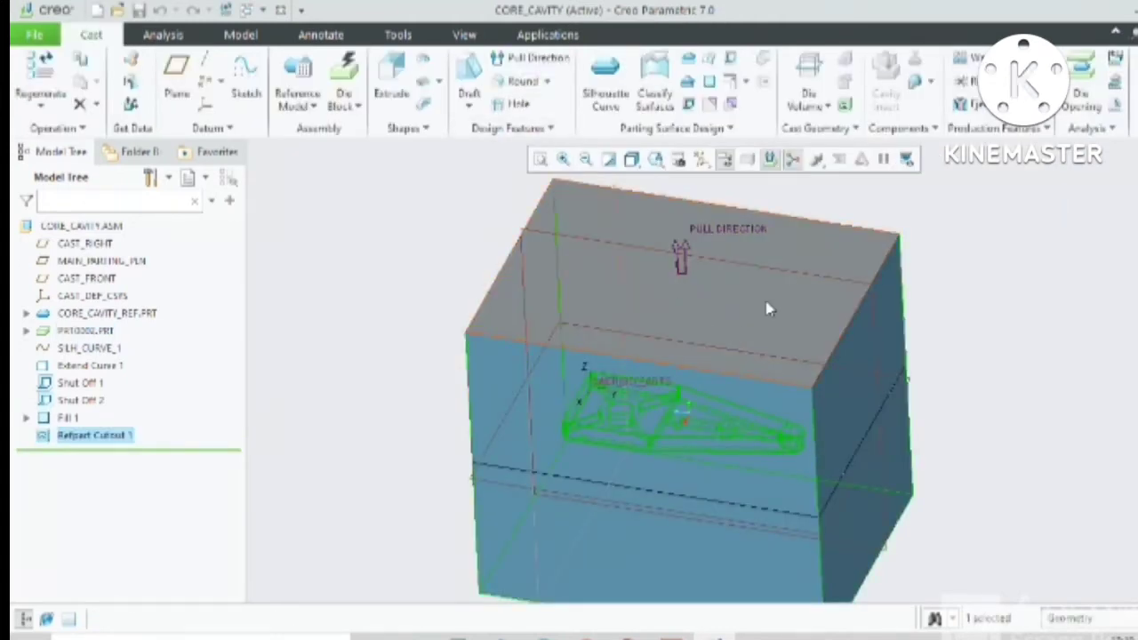
# Set up a Volume Split of the Refpart Cutout volume using the main parting surface, the large bore's fill and the shut-off surfaces
pyautogui.click(819, 108)
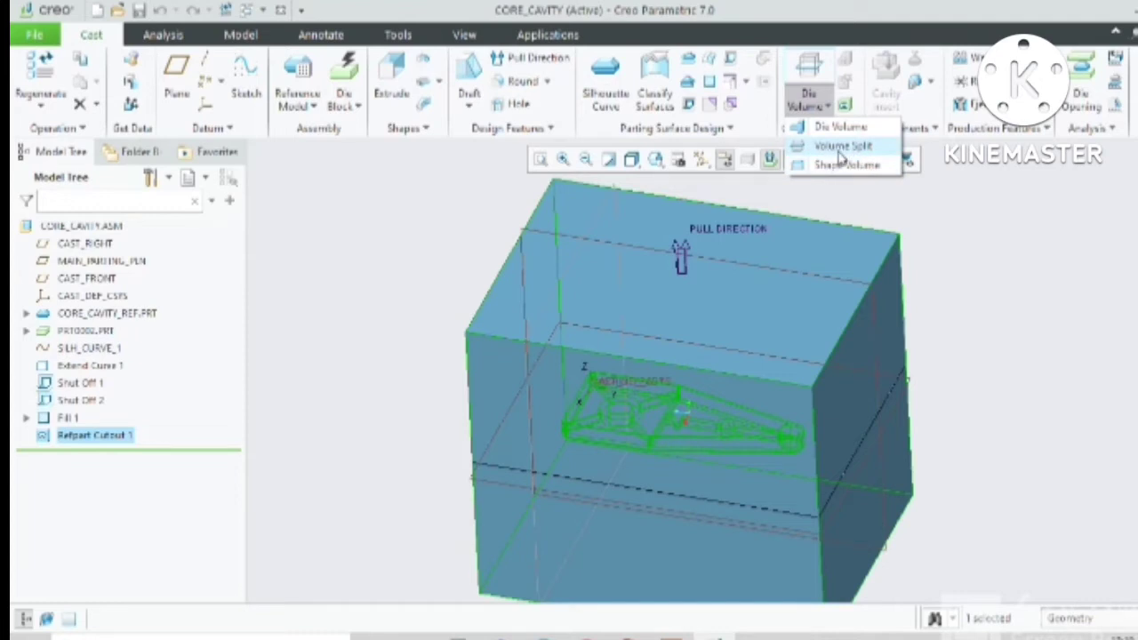
pyautogui.click(840, 147)
pyautogui.click(748, 337)
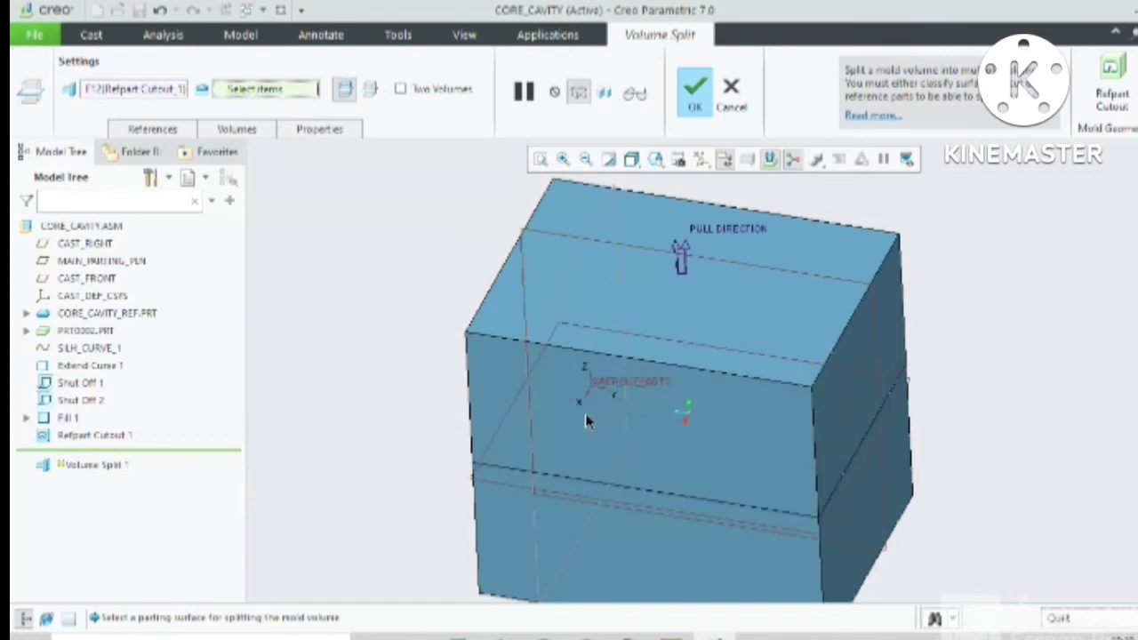
pyautogui.click(612, 423)
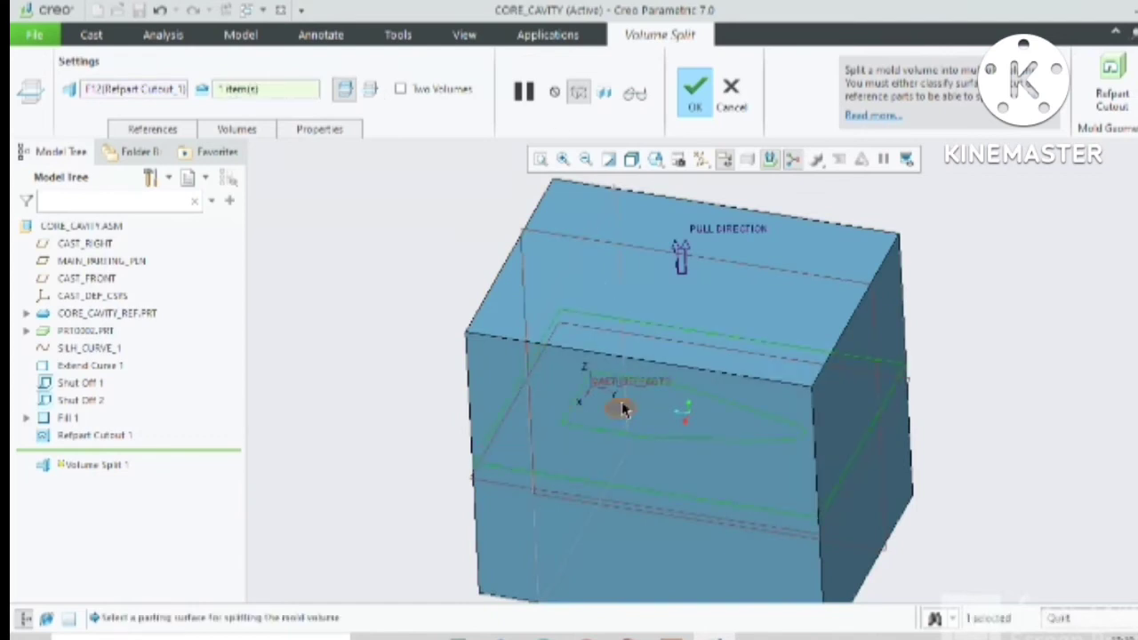
pyautogui.click(623, 411)
pyautogui.moveTo(788, 439); pyautogui.dragTo(788, 456, button='middle')
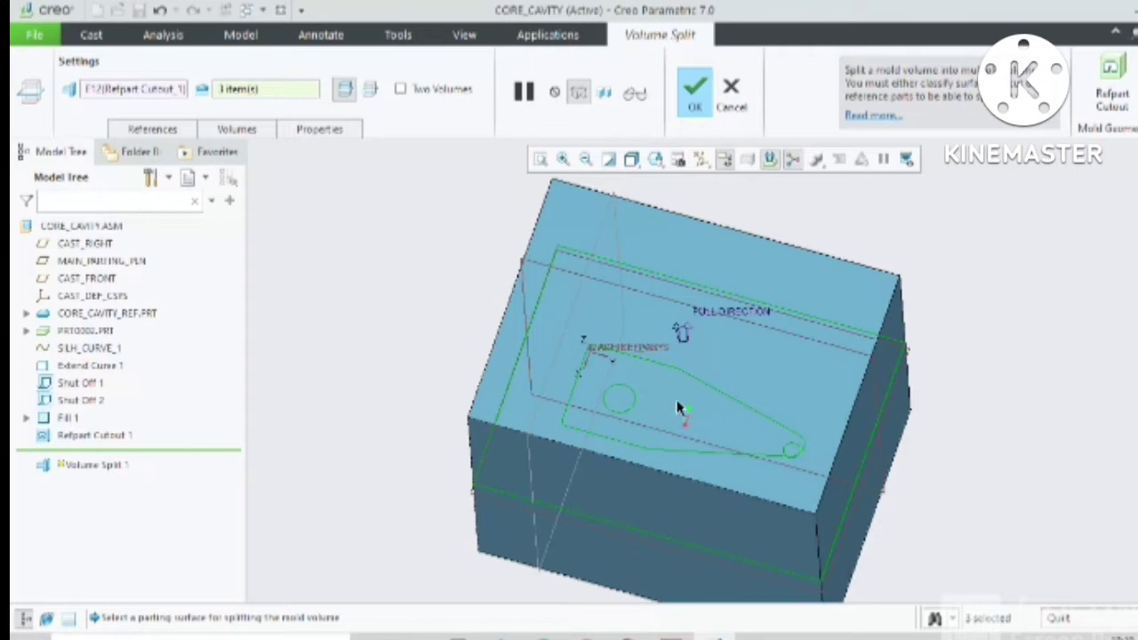
pyautogui.click(728, 431)
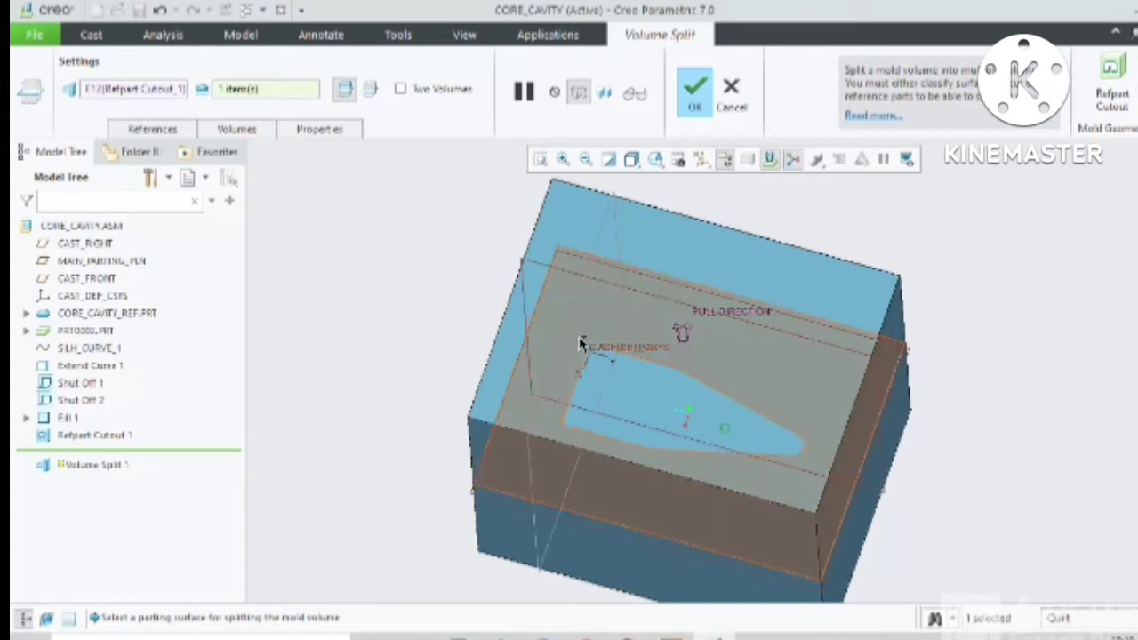
pyautogui.click(582, 365)
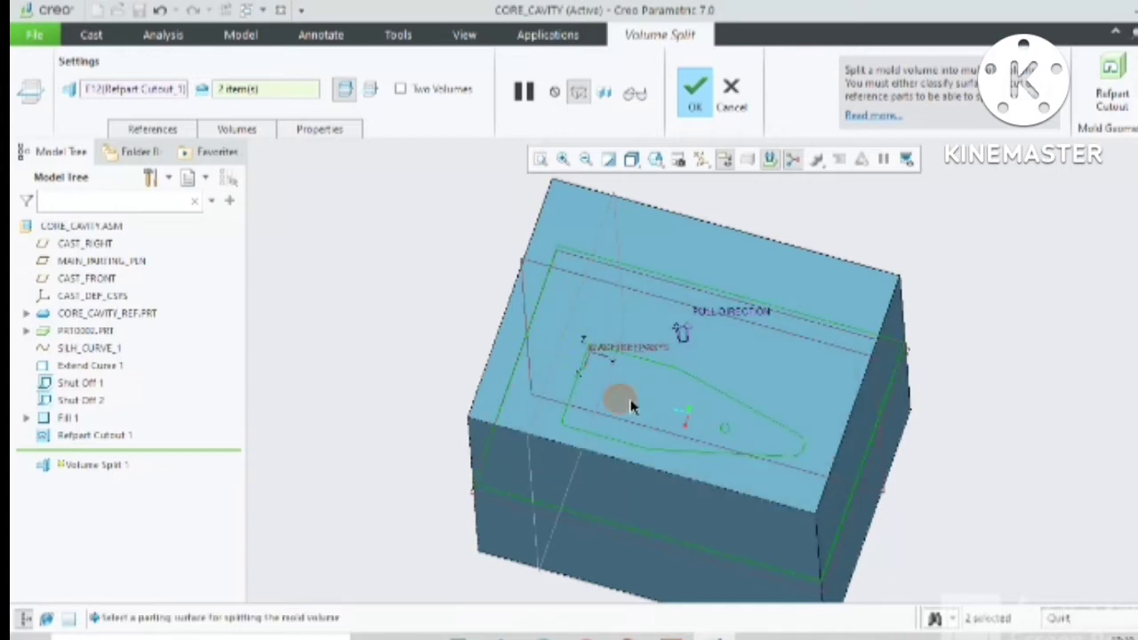
pyautogui.keyDown('ctrl'); pyautogui.click(789, 451); pyautogui.keyUp('ctrl')
pyautogui.moveTo(725, 401); pyautogui.dragTo(668, 319, button='middle')
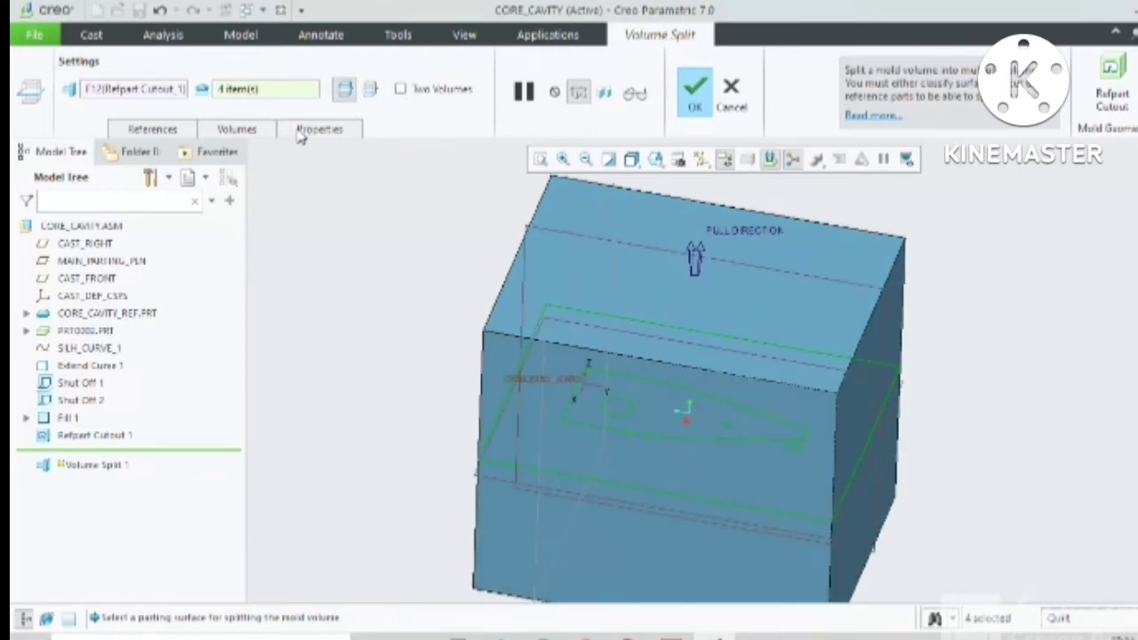
# Set the split to produce two volumes and try to complete it
pyautogui.click(244, 130)
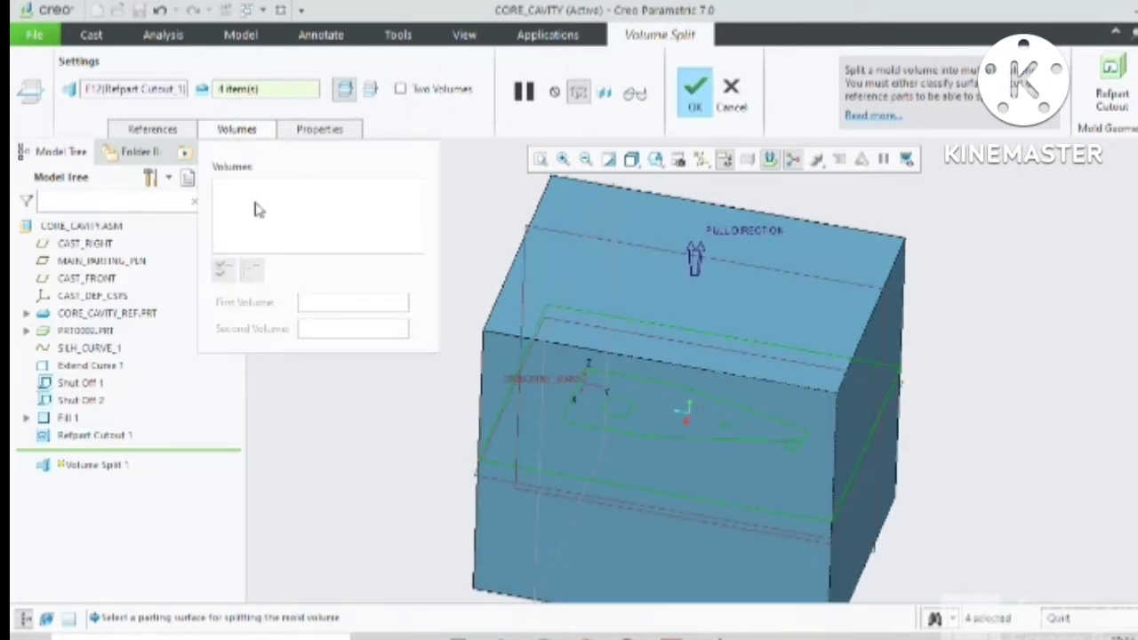
pyautogui.click(622, 362)
pyautogui.click(400, 90)
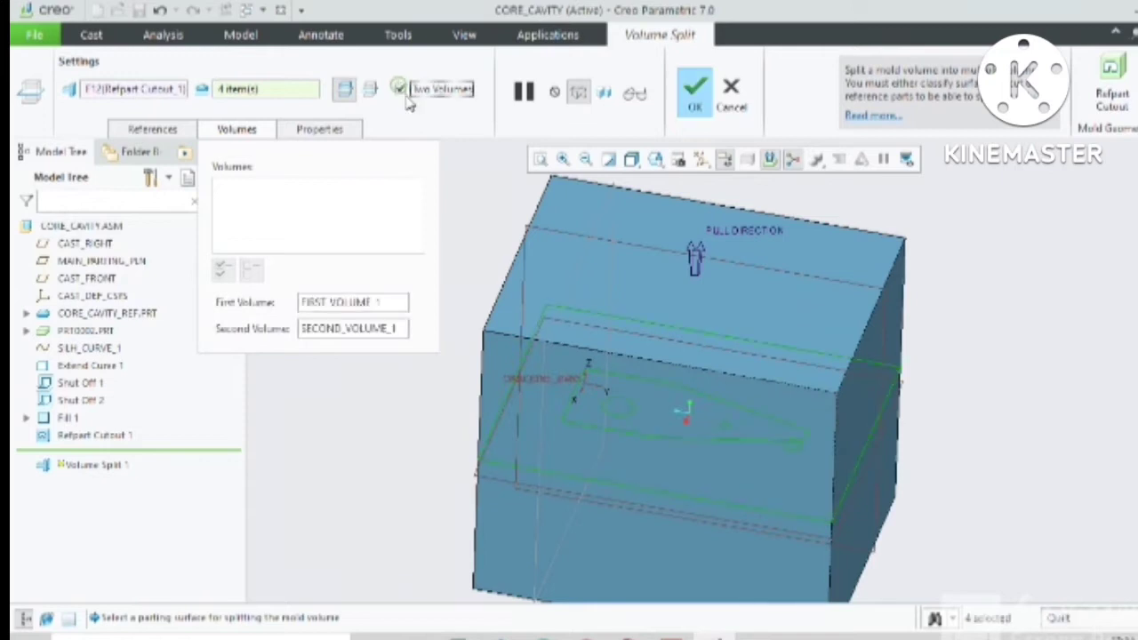
pyautogui.click(695, 92)
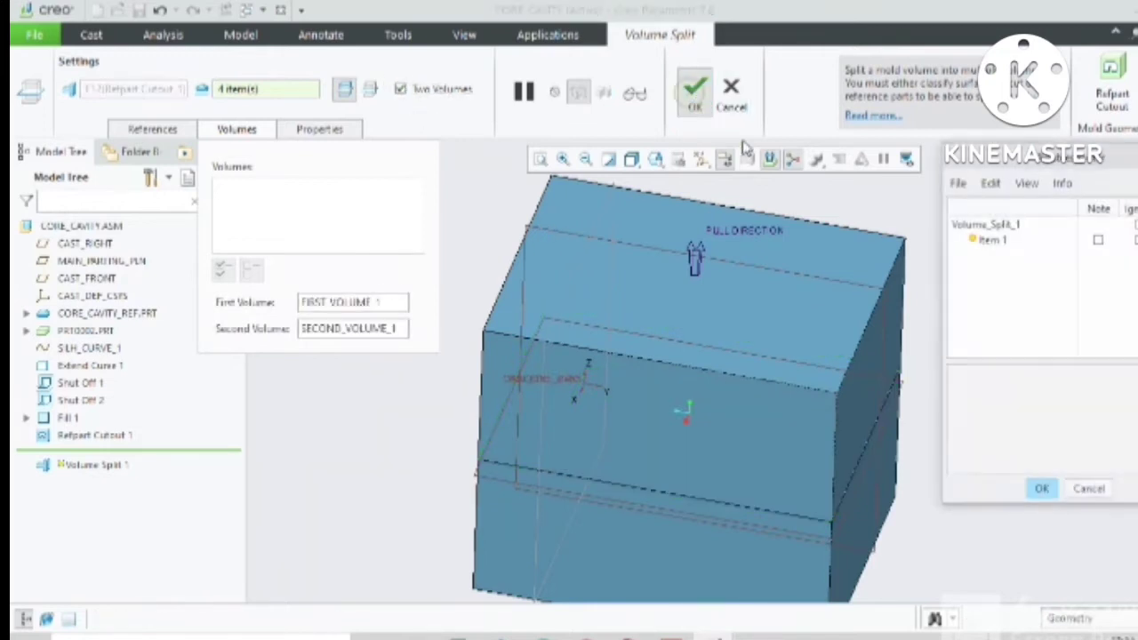
# Display the note for Item 1 of the split's diagnostics and examine the location it points to on the model
pyautogui.click(1102, 242)
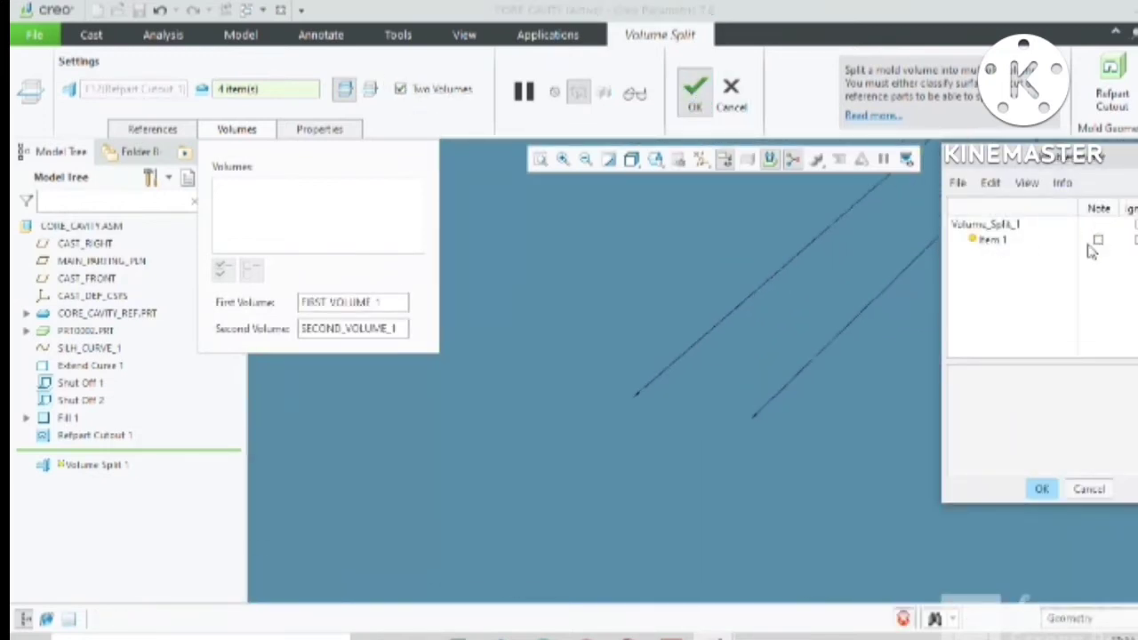
pyautogui.scroll(10, 626, 387)
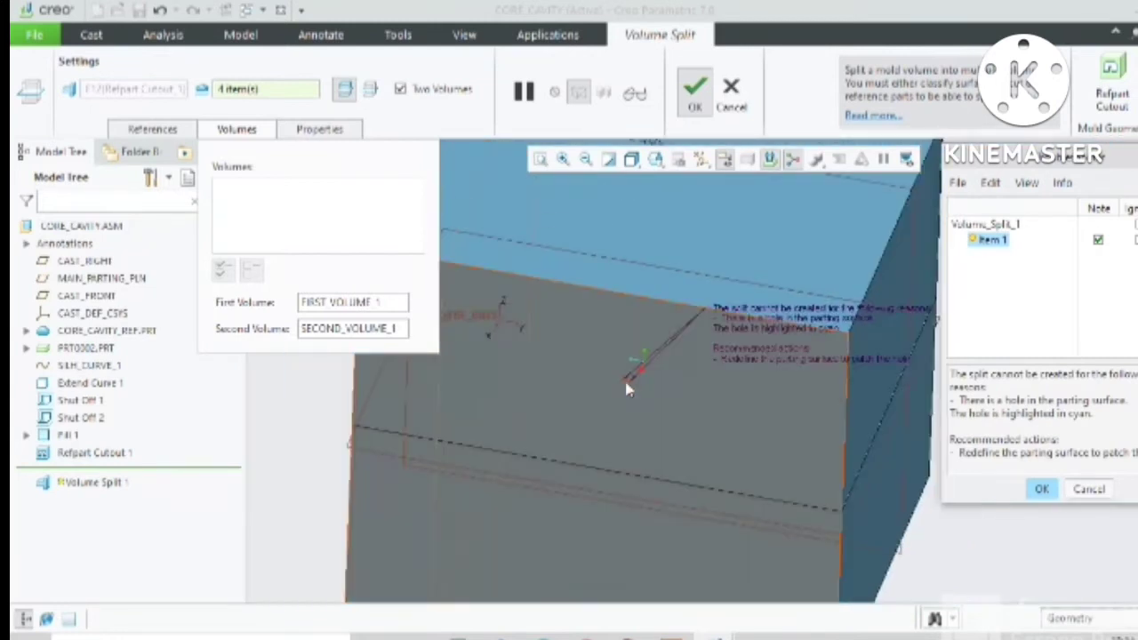
pyautogui.moveTo(630, 382); pyautogui.dragTo(653, 337, button='middle')
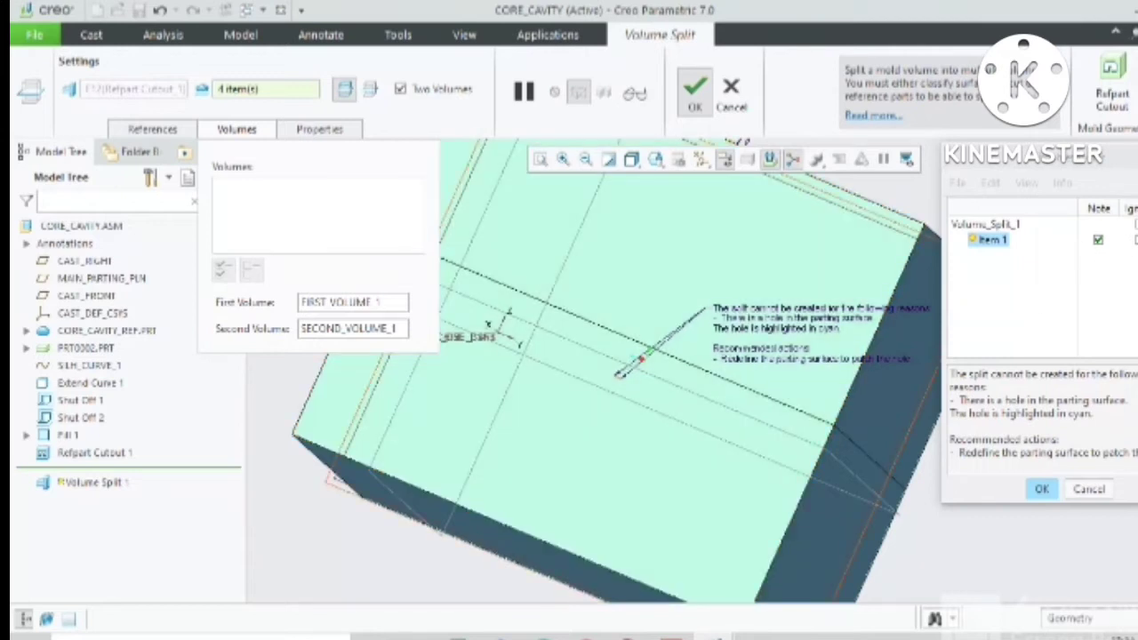
# Close the split's diagnostics and abandon the failed volume split
pyautogui.click(1136, 239)
pyautogui.click(1043, 490)
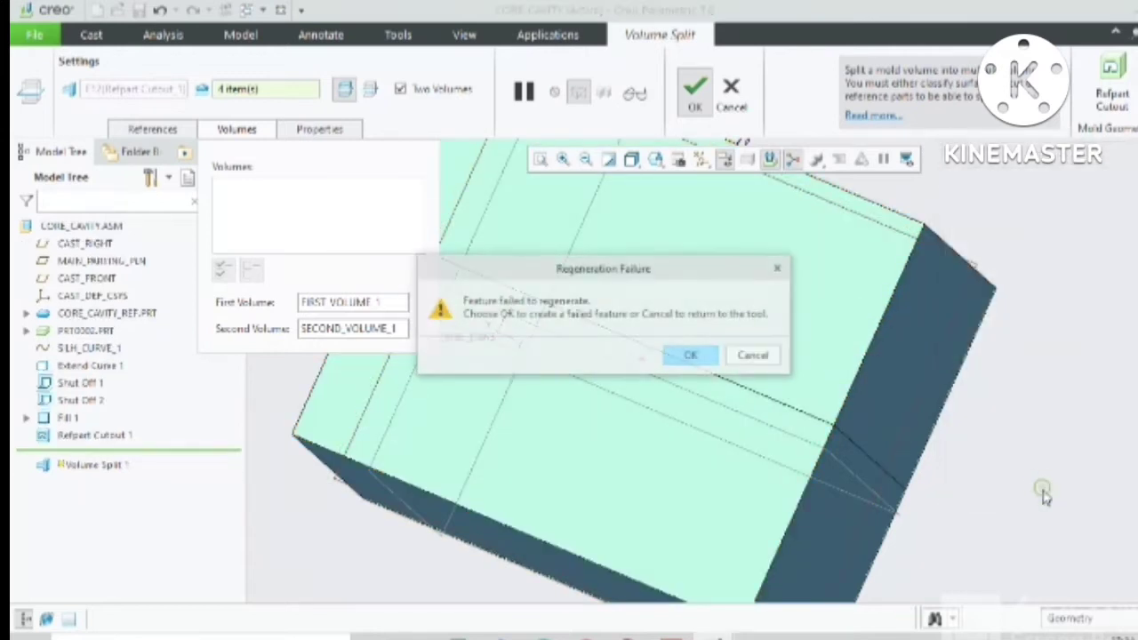
pyautogui.click(682, 353)
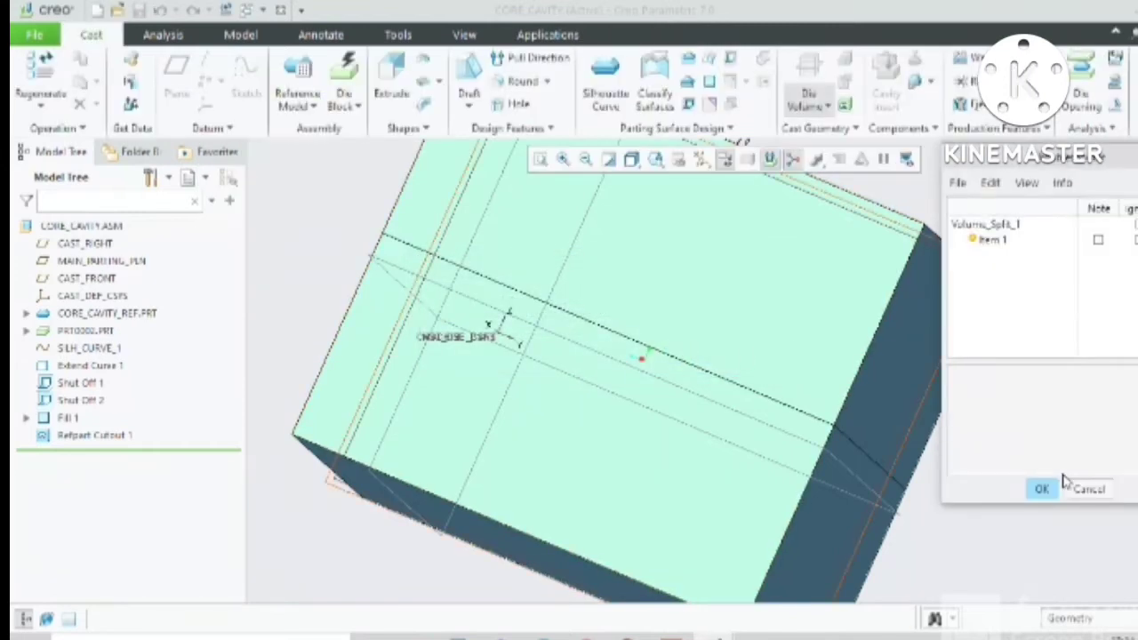
pyautogui.click(1090, 490)
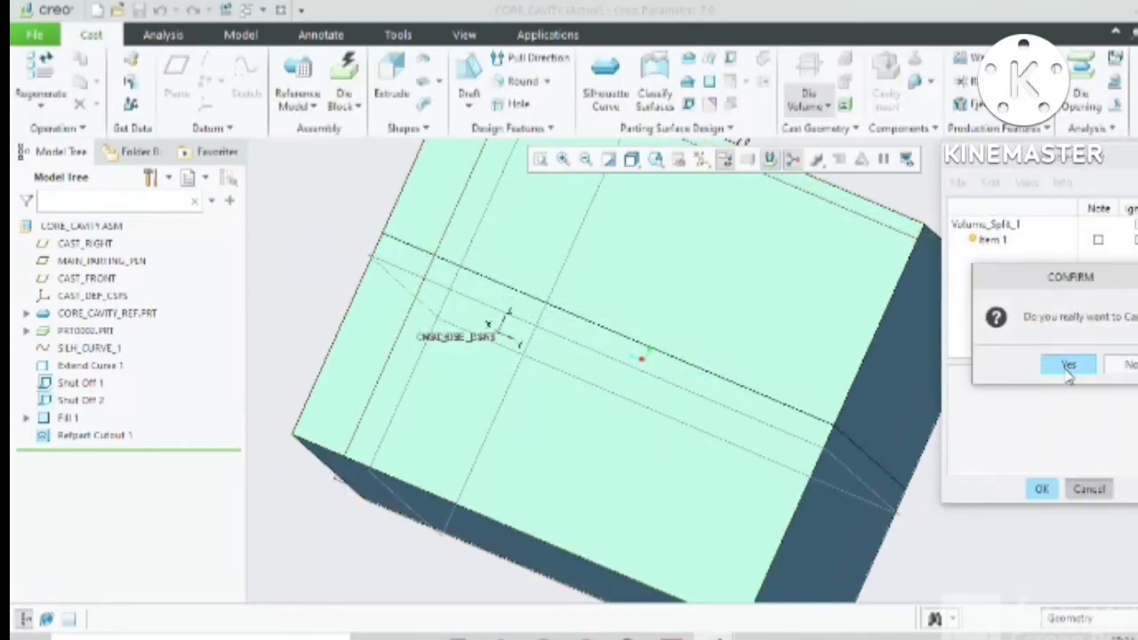
pyautogui.click(1067, 364)
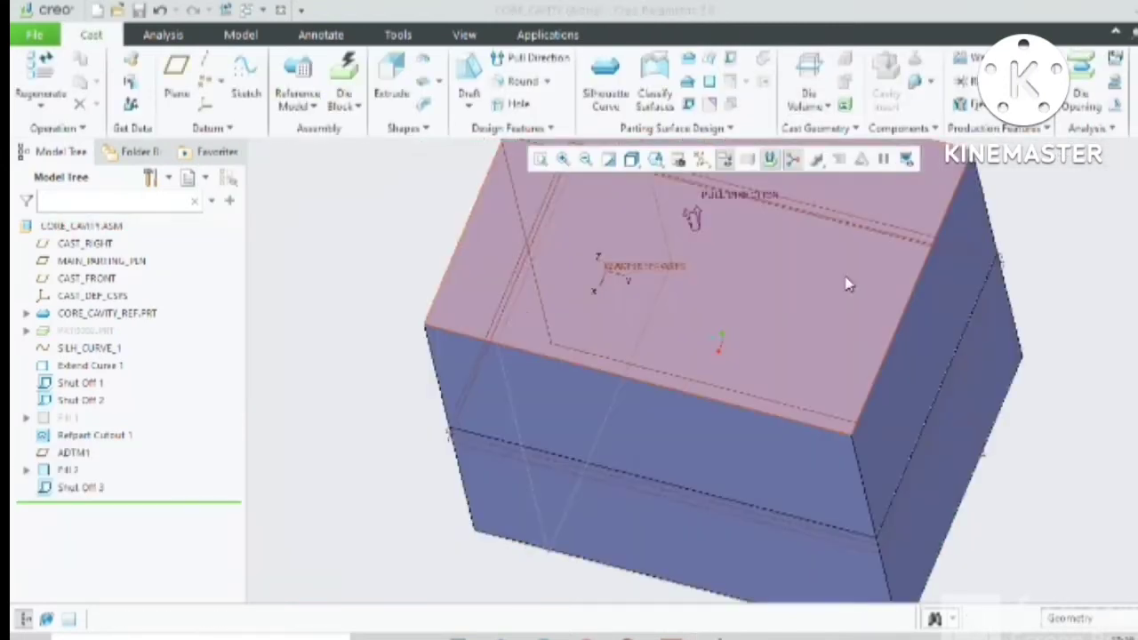
# Hide the Refpart Cutout volume so that the reference part and parting surfaces inside the die block show
pyautogui.scroll(3, 740, 333)
pyautogui.scroll(-3, 764, 271)
pyautogui.scroll(-5, 764, 272)
pyautogui.scroll(3, 749, 295)
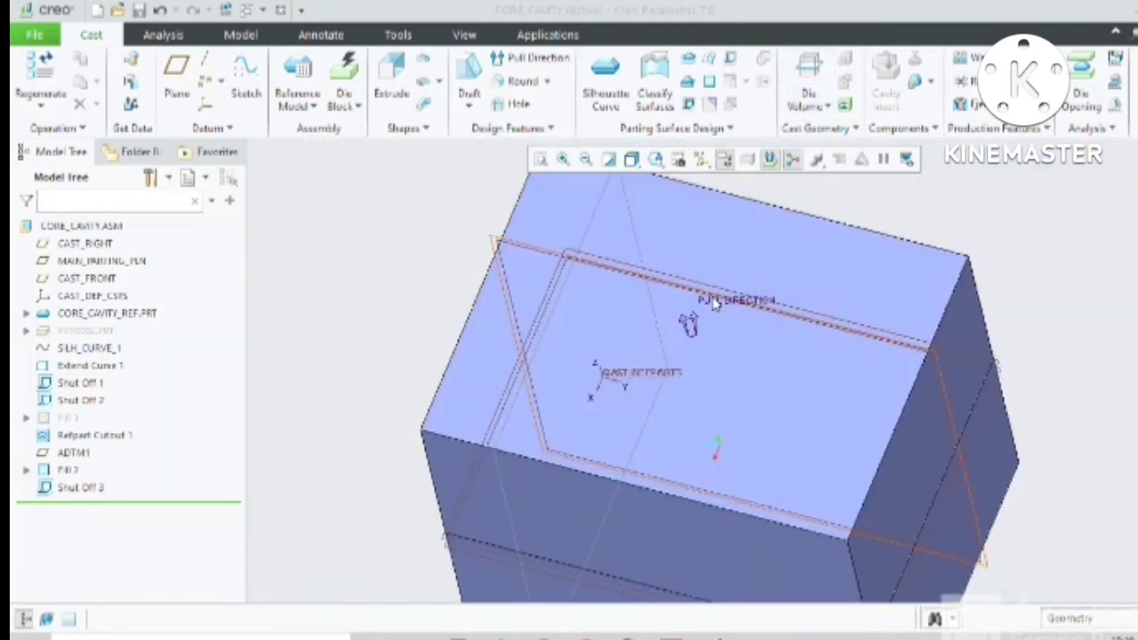
pyautogui.click(761, 324)
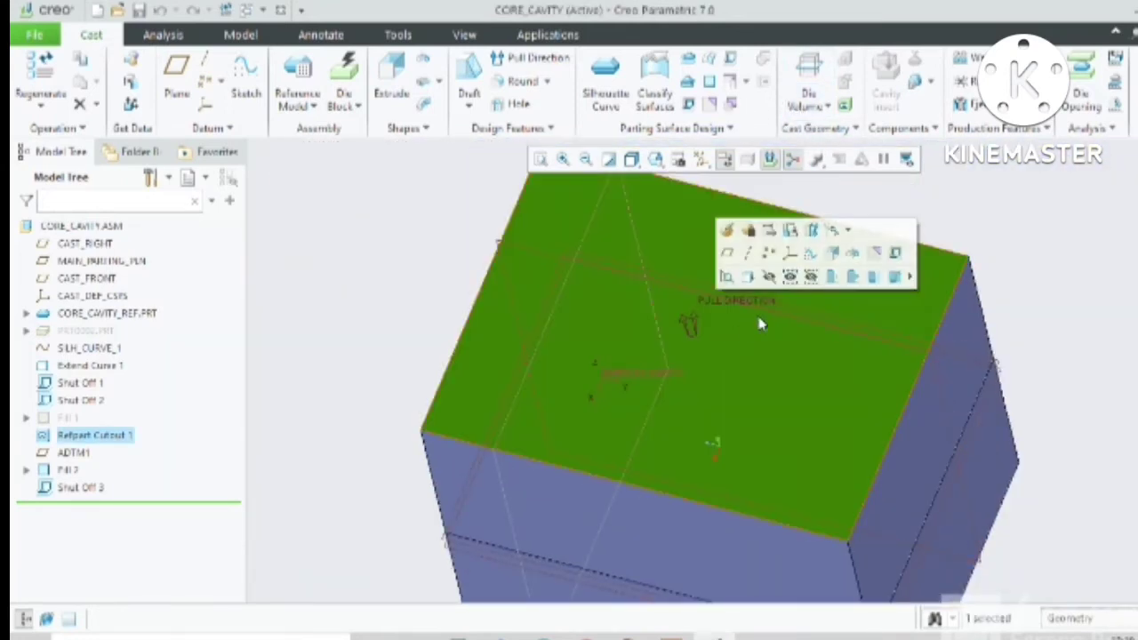
pyautogui.click(791, 275)
# Delete the Fill 2 surface that closes the large bore of the reference part
pyautogui.scroll(-6, 715, 452)
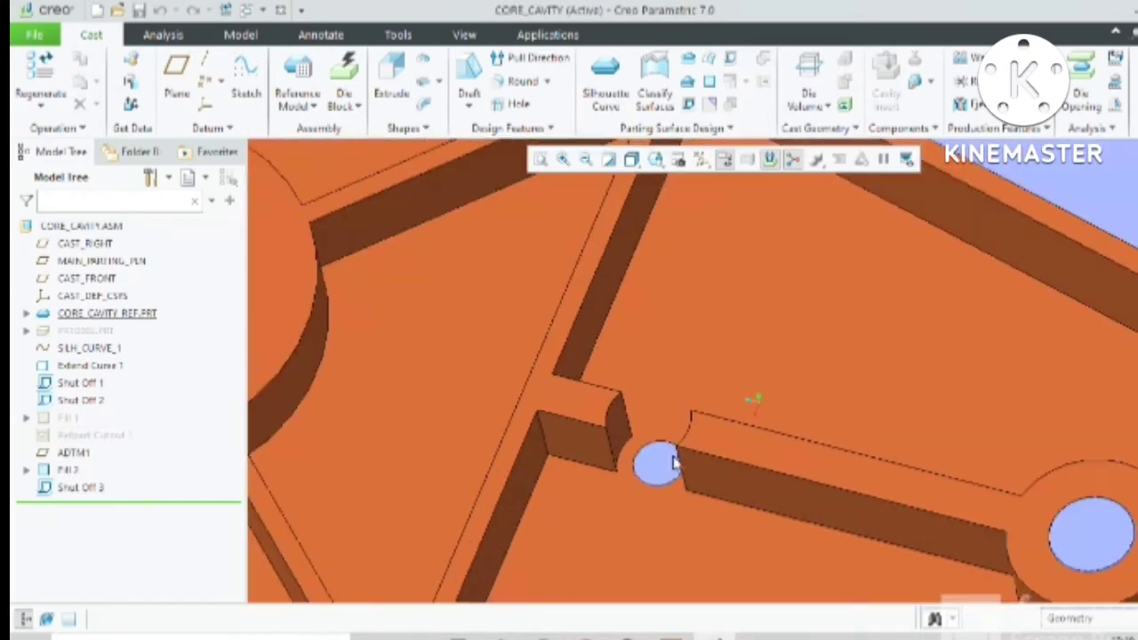
pyautogui.moveTo(701, 505); pyautogui.dragTo(720, 454, button='middle')
pyautogui.scroll(8, 765, 388)
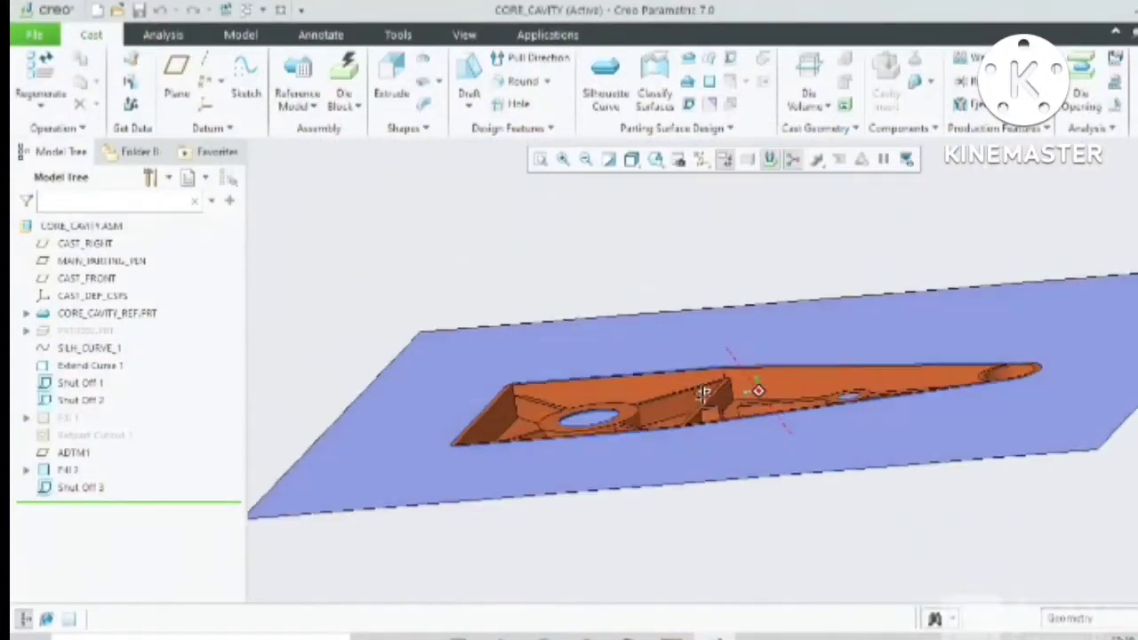
pyautogui.moveTo(703, 394); pyautogui.dragTo(614, 418, button='middle')
pyautogui.scroll(-4, 604, 396)
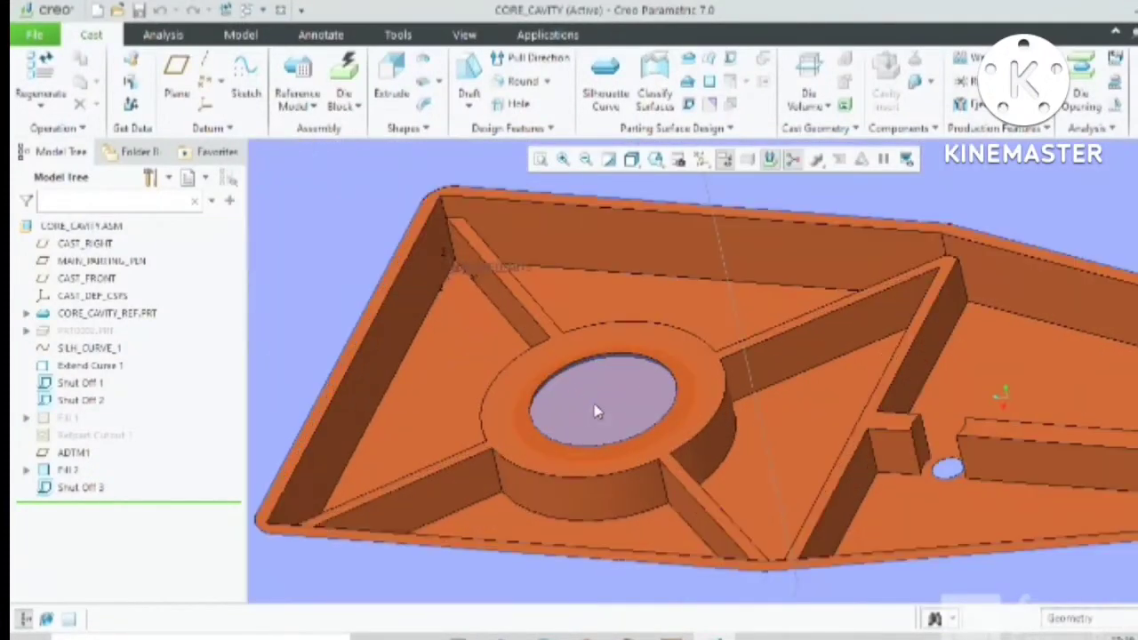
pyautogui.click(604, 396)
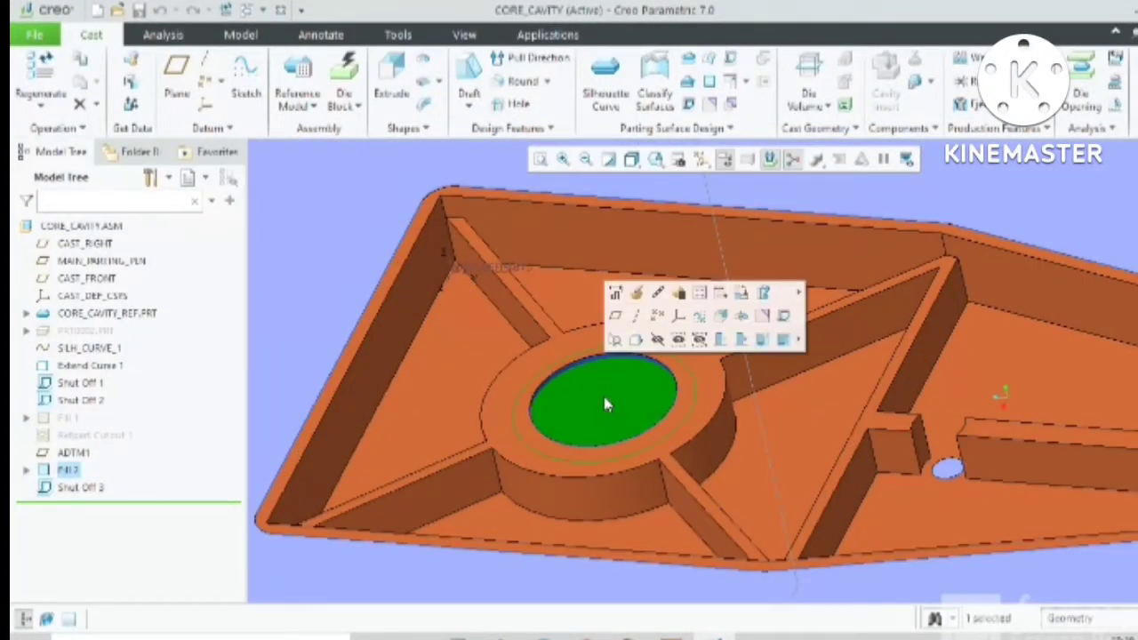
pyautogui.press('Delete')
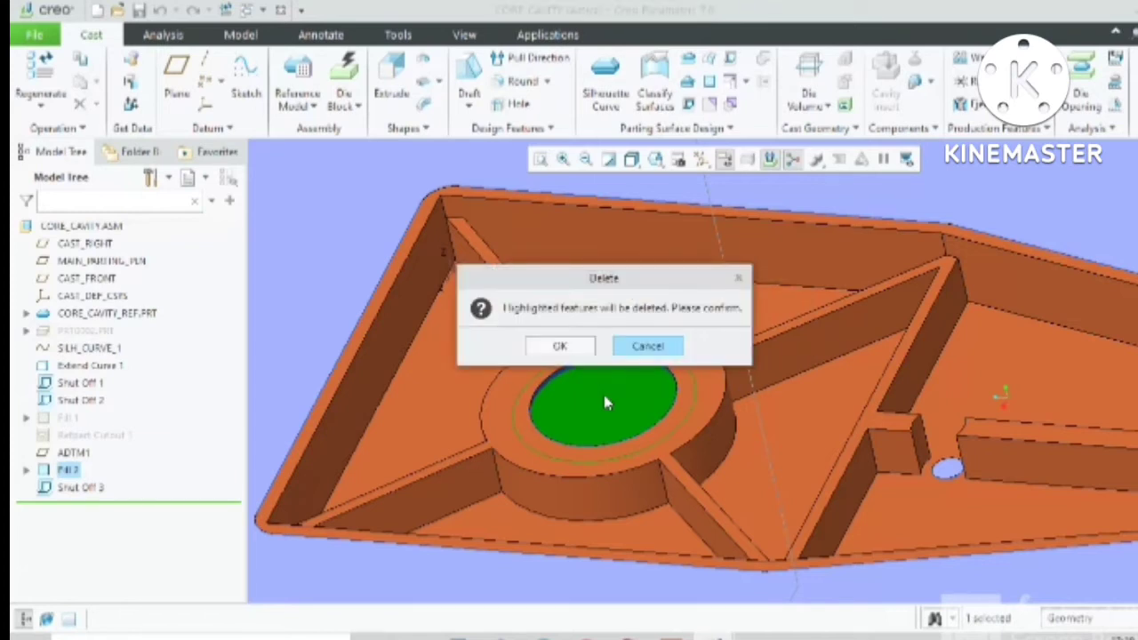
pyautogui.click(564, 345)
# Close the large bore with a new Fill from a circle sketched concentric with the bore and slightly larger than its edge
pyautogui.click(708, 80)
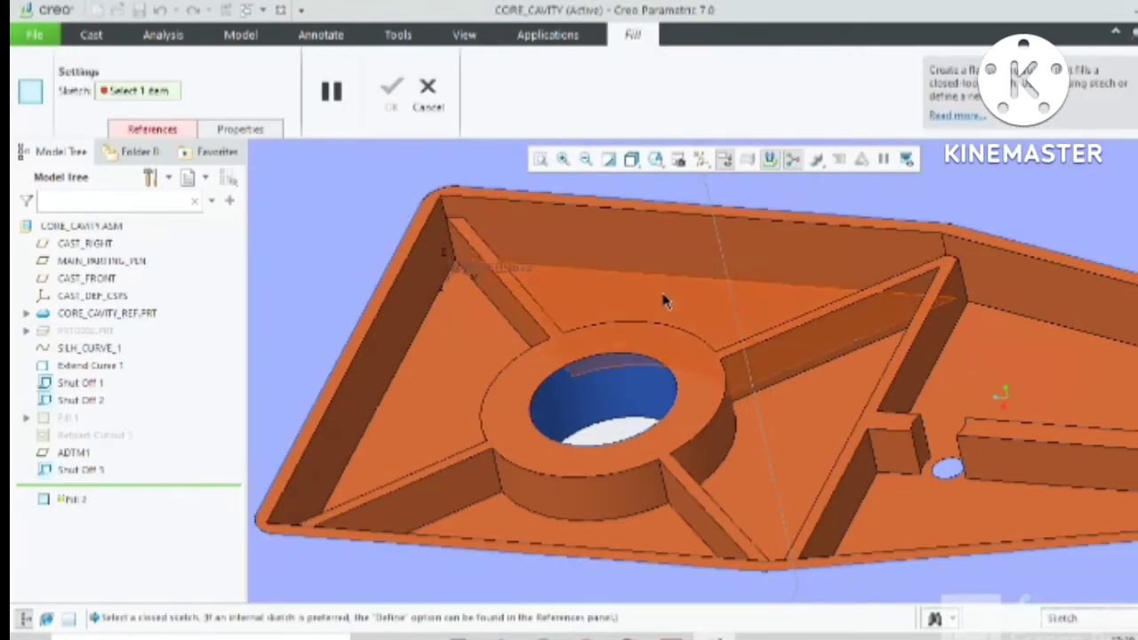
pyautogui.click(668, 355)
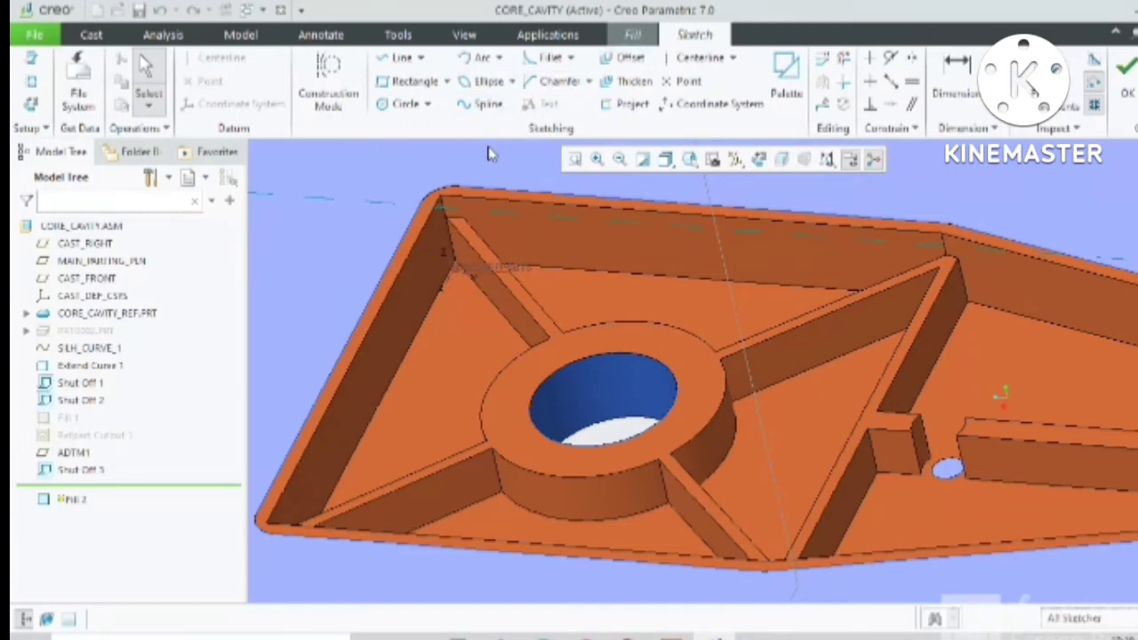
pyautogui.click(397, 104)
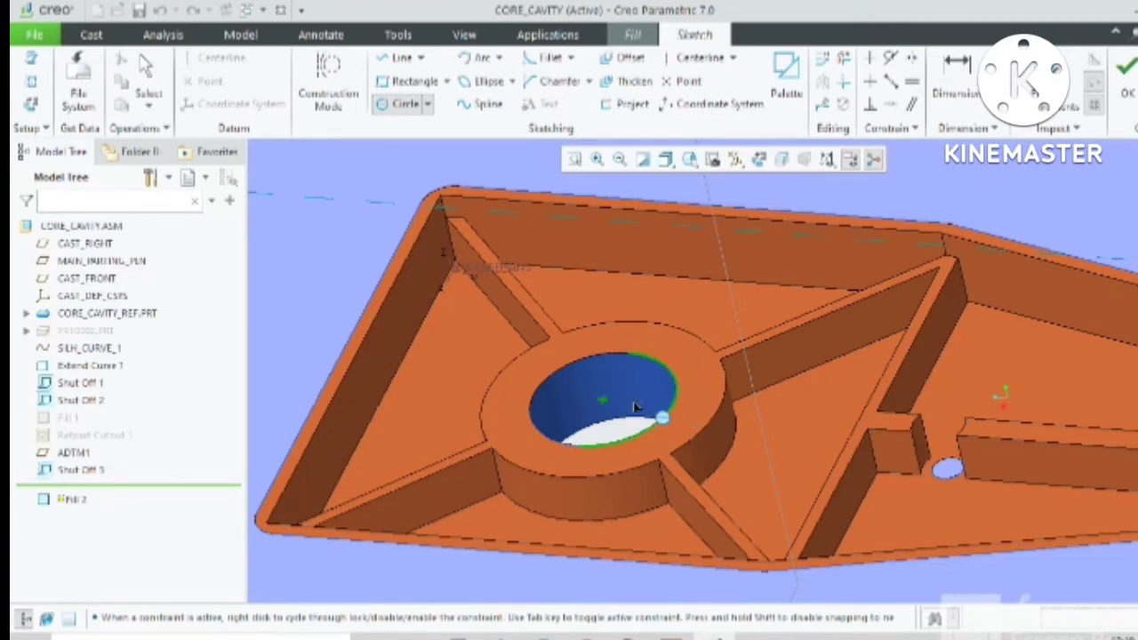
pyautogui.click(603, 400)
pyautogui.click(672, 349)
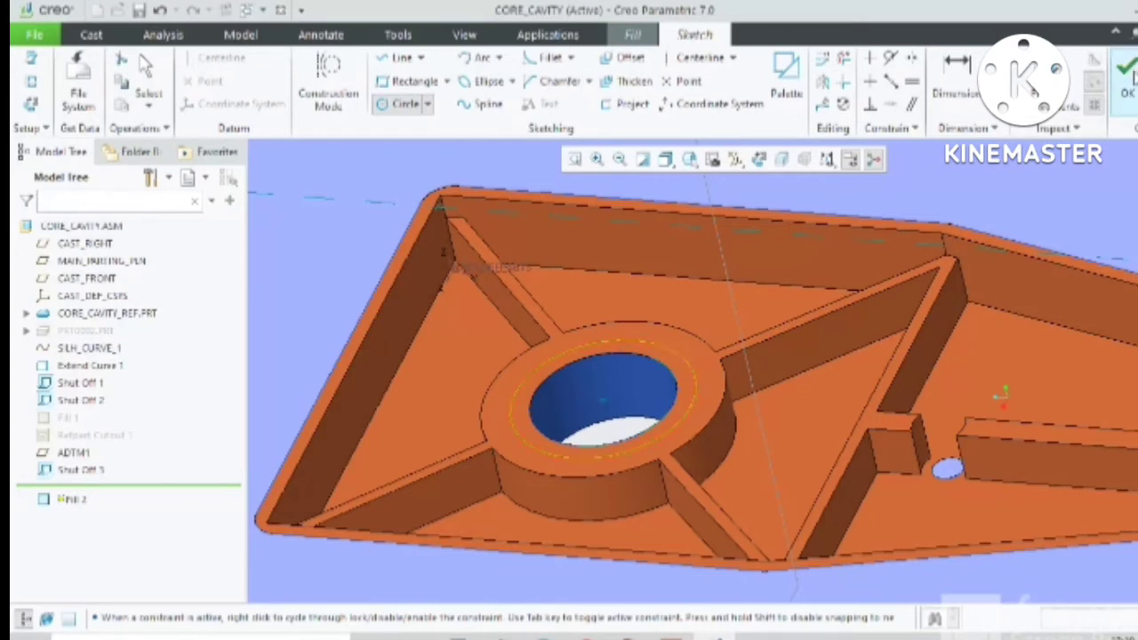
pyautogui.click(1125, 69)
pyautogui.click(397, 105)
pyautogui.scroll(4, 581, 323)
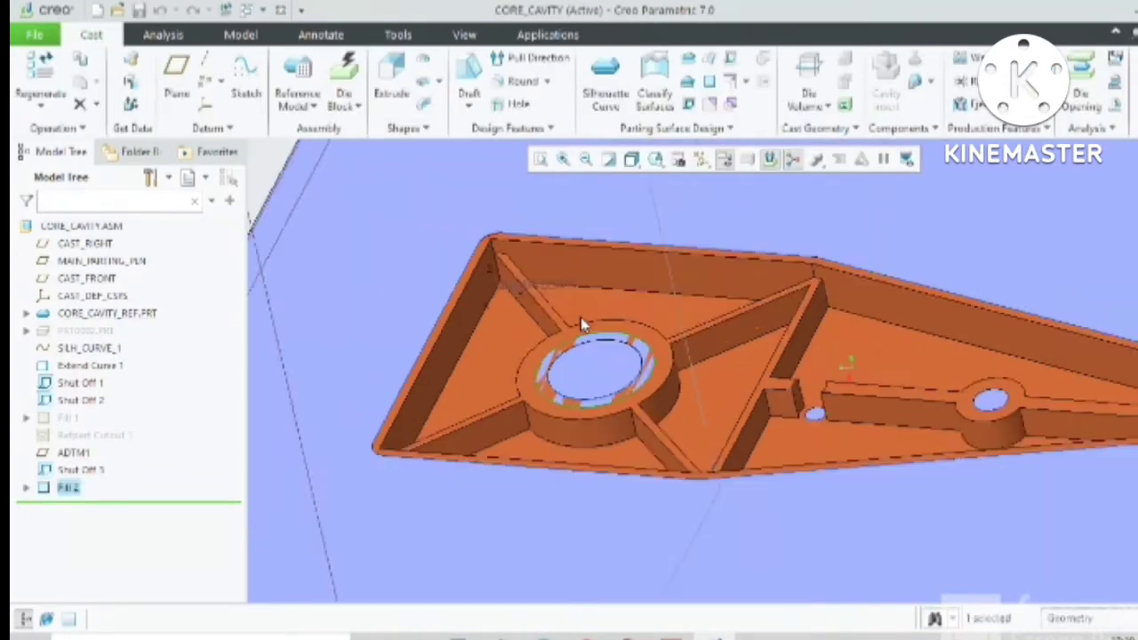
# Set up a Volume Split of Refpart Cutout 1 using the main parting surface and the large bore's new fill
pyautogui.scroll(-2, 731, 313)
pyautogui.scroll(3, 743, 315)
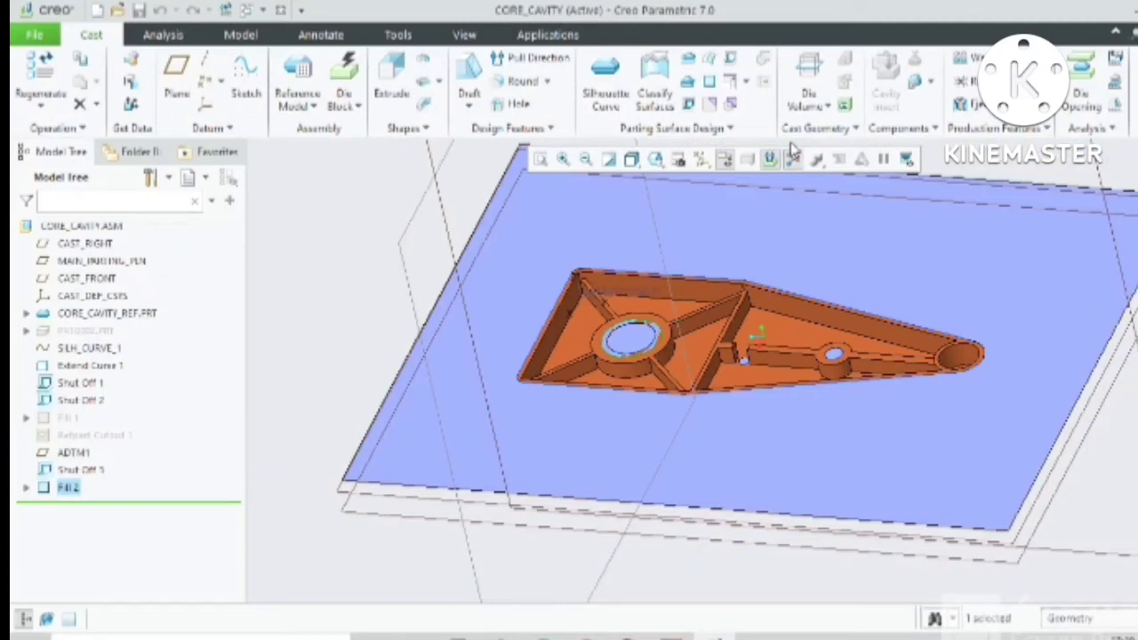
pyautogui.click(825, 106)
pyautogui.click(842, 145)
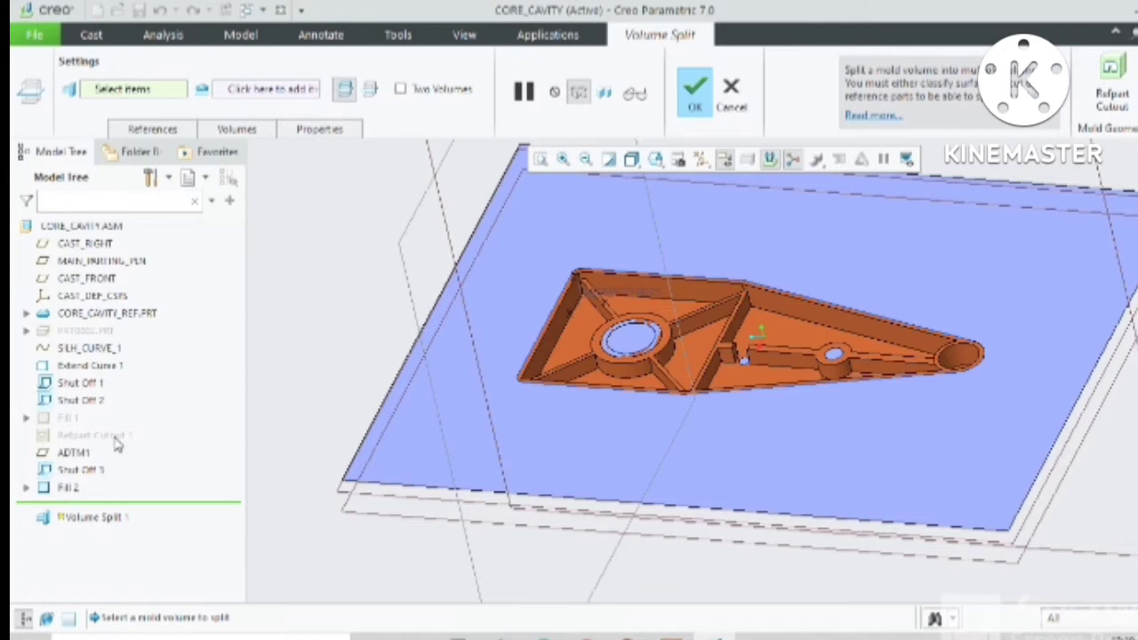
pyautogui.click(93, 435)
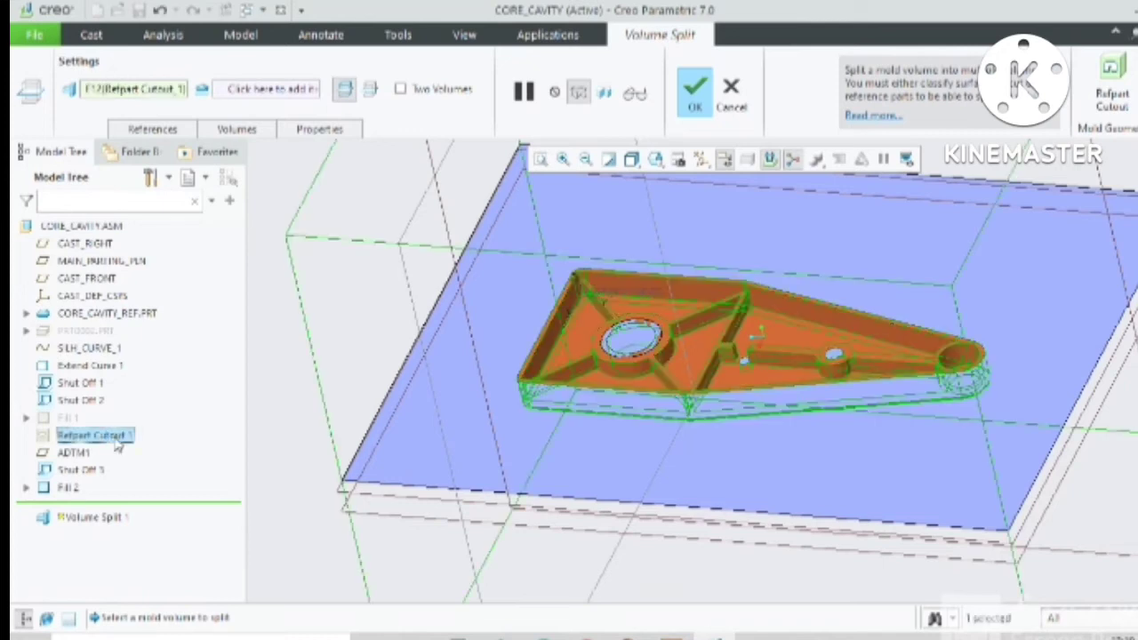
pyautogui.click(301, 90)
pyautogui.click(583, 242)
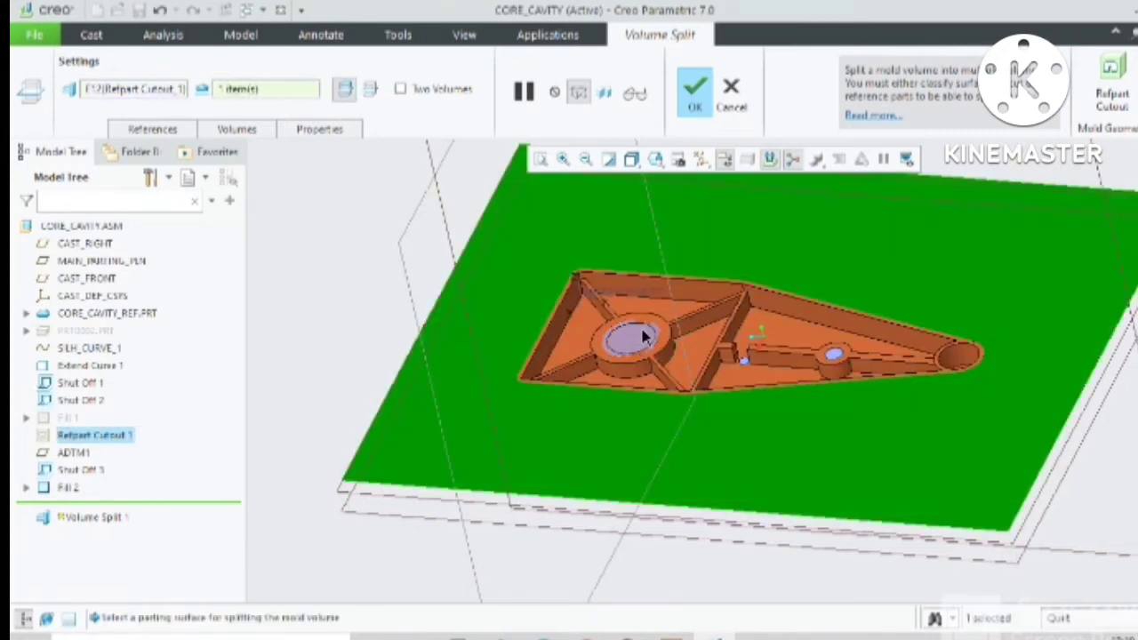
pyautogui.click(637, 349)
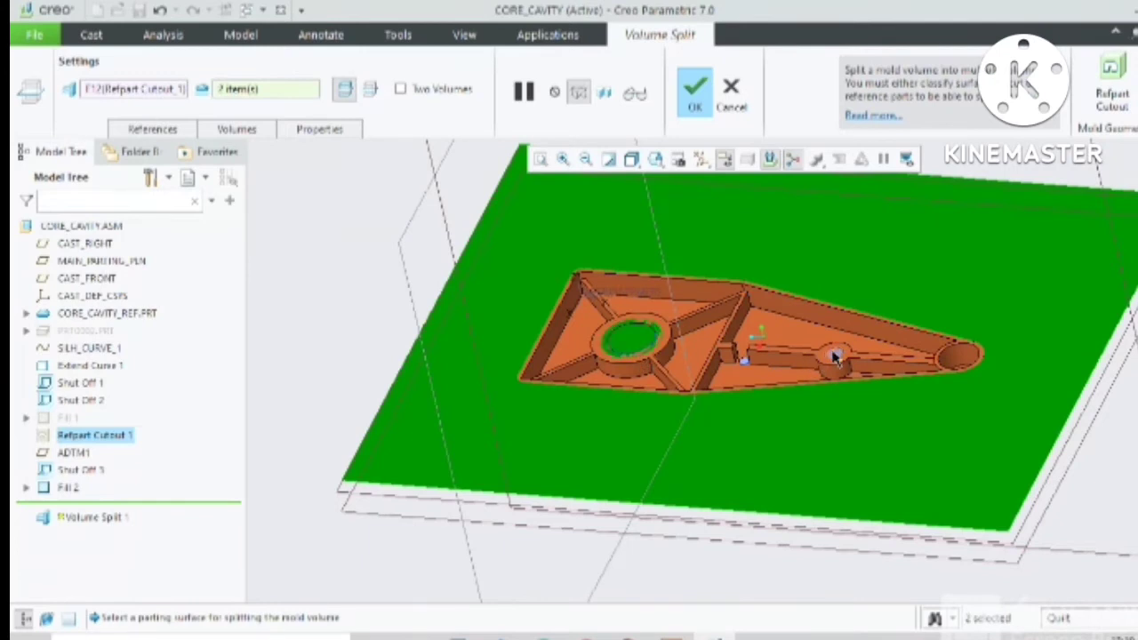
# Add the shut-off surfaces of the remaining holes to the parting surfaces and complete the split into two volumes
pyautogui.scroll(5, 745, 365)
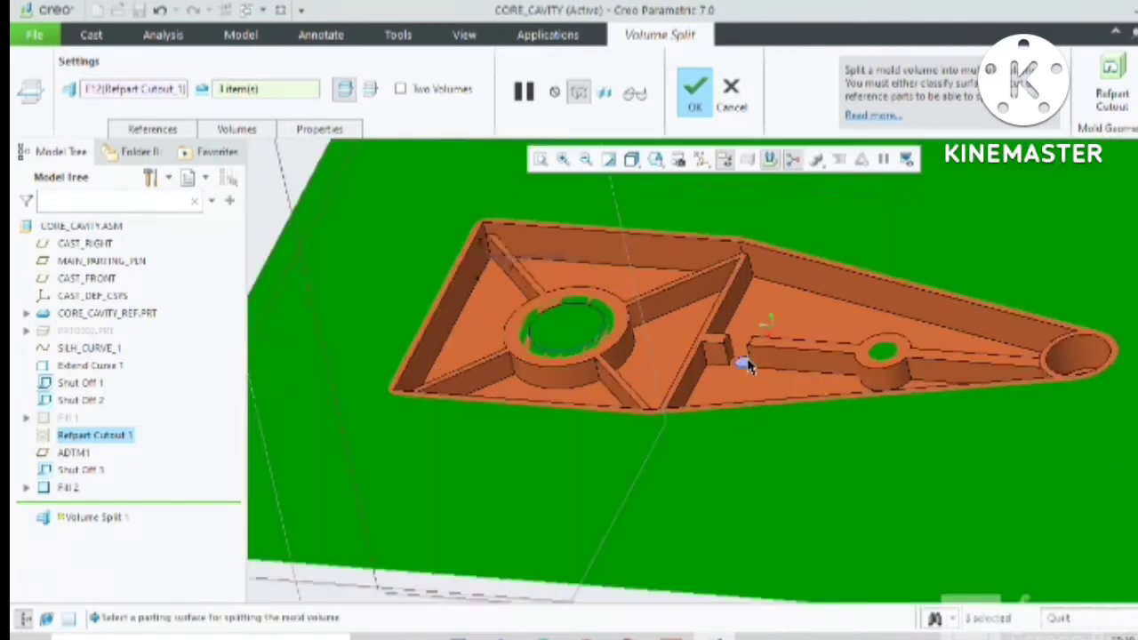
pyautogui.click(744, 363)
pyautogui.scroll(-5, 742, 356)
pyautogui.scroll(-2, 741, 350)
pyautogui.moveTo(773, 344); pyautogui.dragTo(787, 365, button='middle')
pyautogui.scroll(5, 852, 369)
pyautogui.click(852, 372)
pyautogui.scroll(-5, 856, 374)
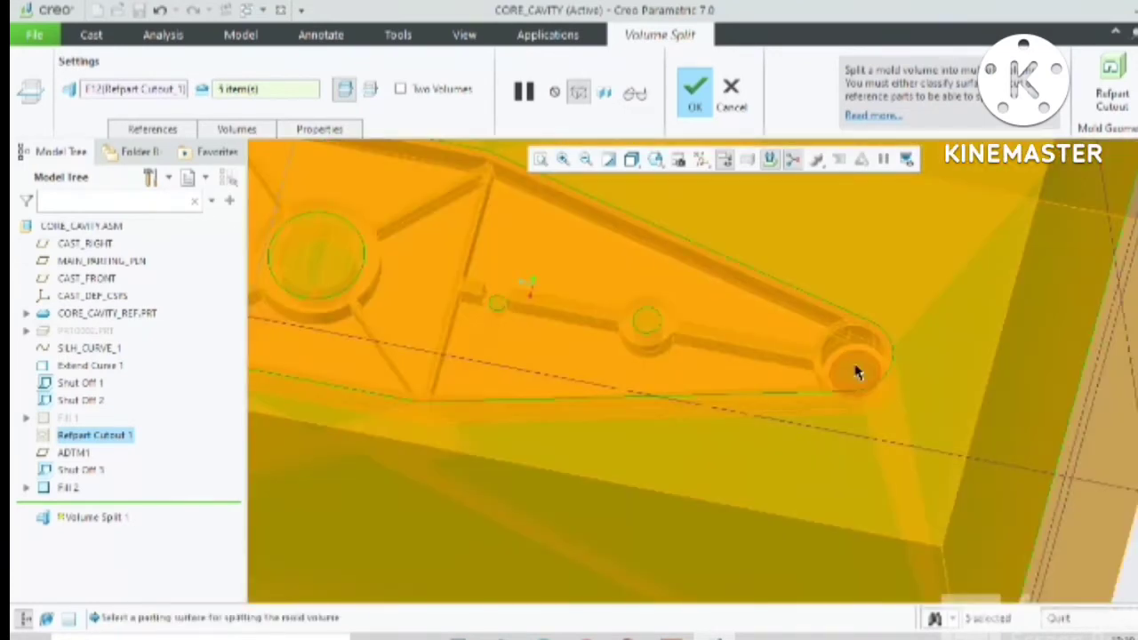
pyautogui.moveTo(863, 381); pyautogui.dragTo(657, 352, button='middle')
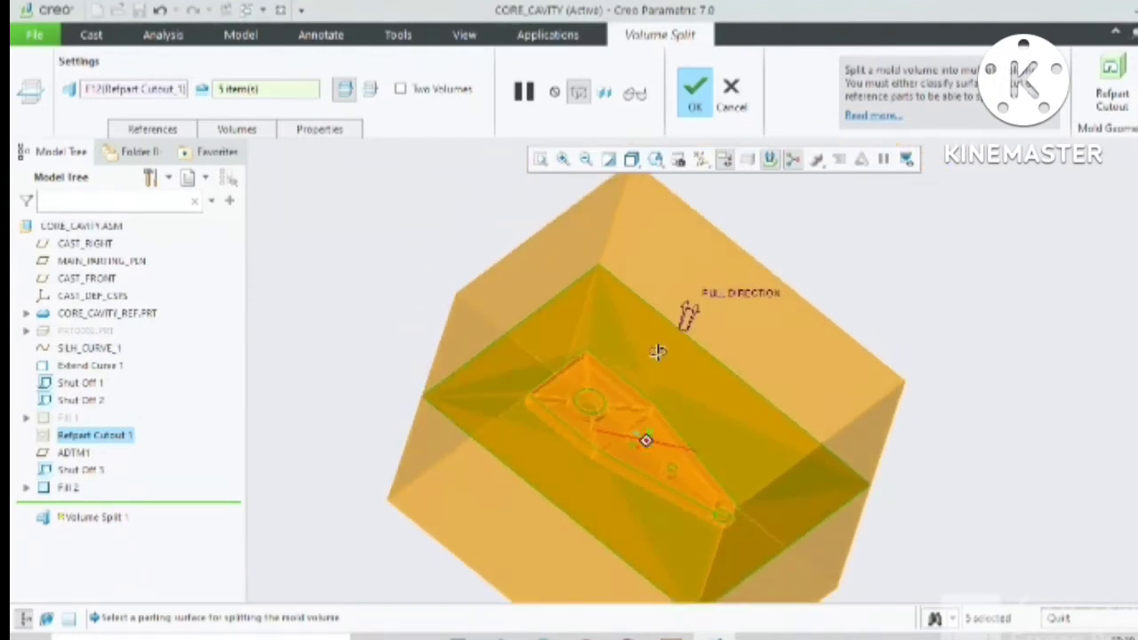
pyautogui.click(694, 97)
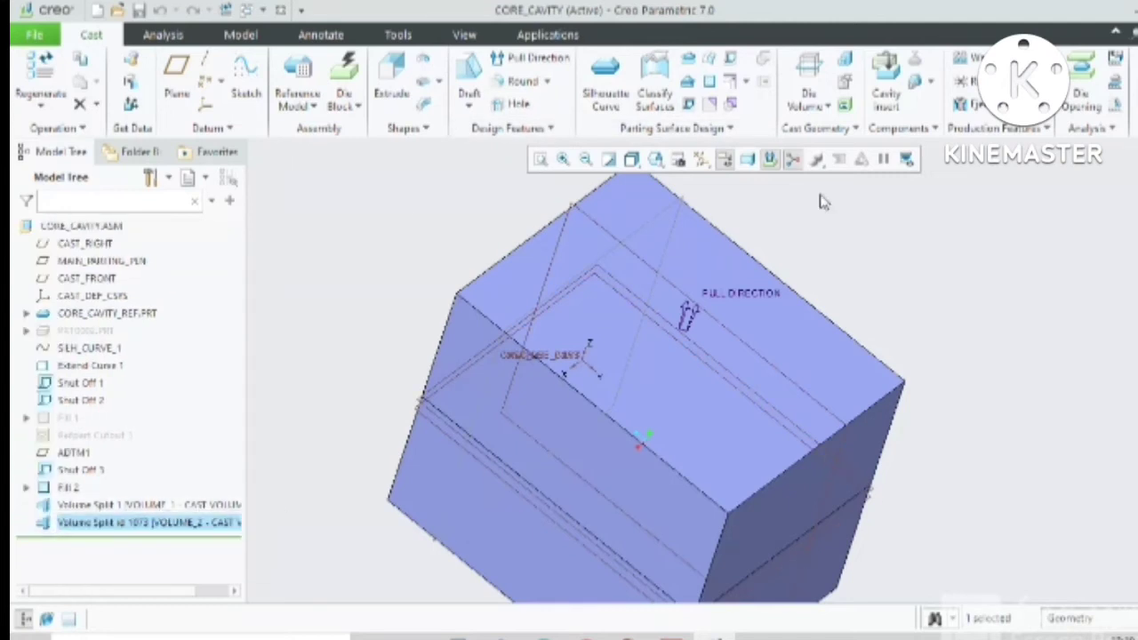
# Create cavity insert parts from both VOLUME_1 and VOLUME_2
pyautogui.click(890, 101)
pyautogui.click(859, 189)
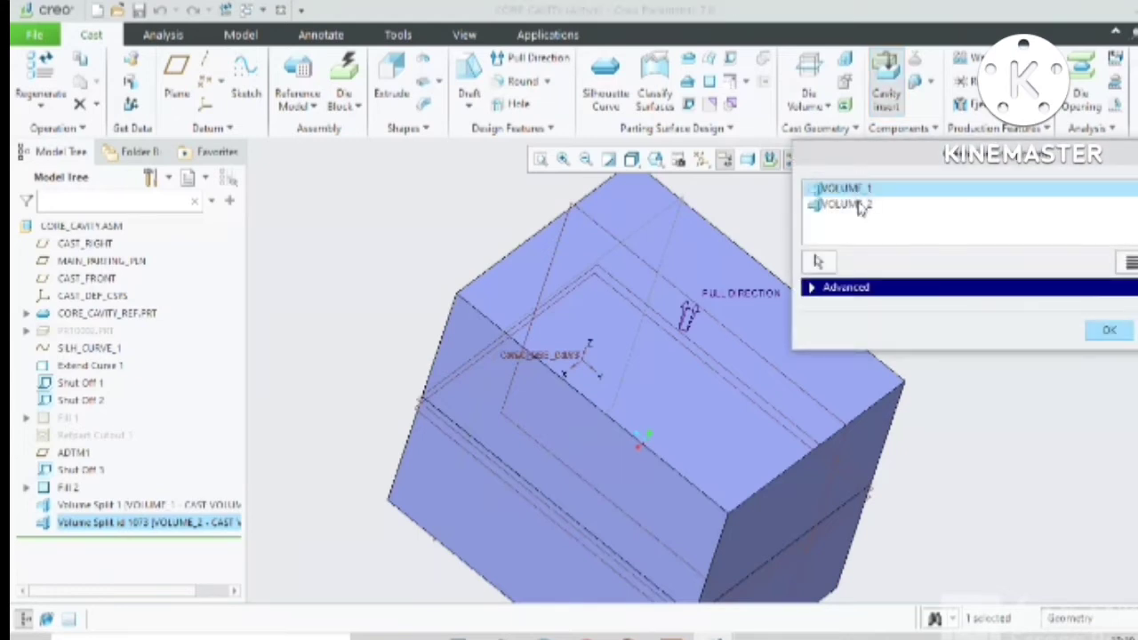
pyautogui.keyDown('ctrl'); pyautogui.click(859, 205); pyautogui.keyUp('ctrl')
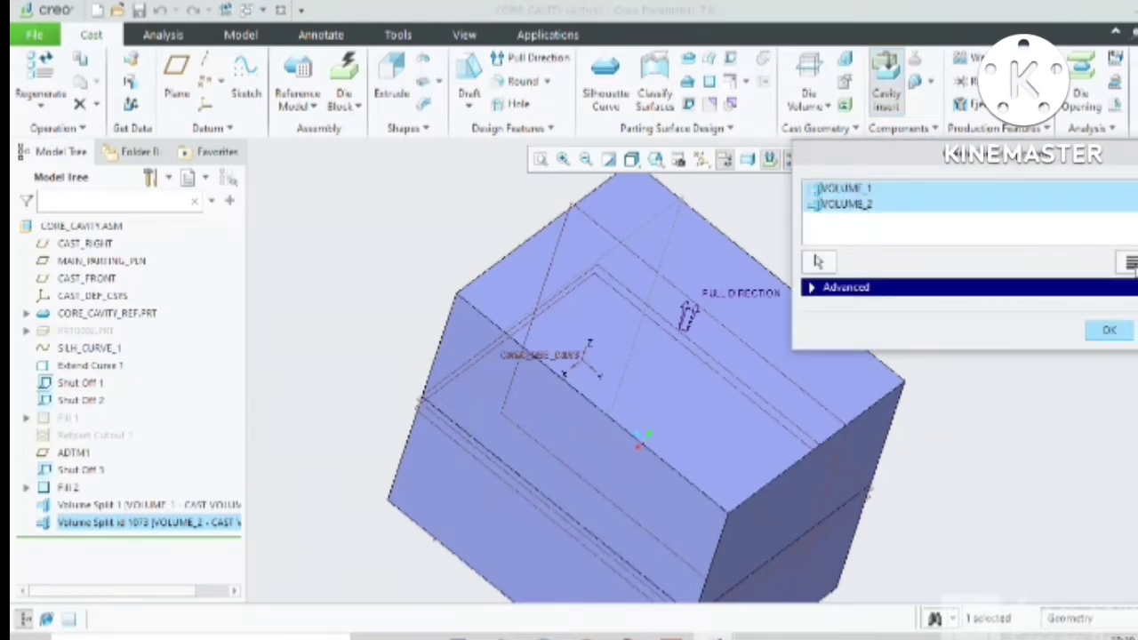
pyautogui.click(859, 205)
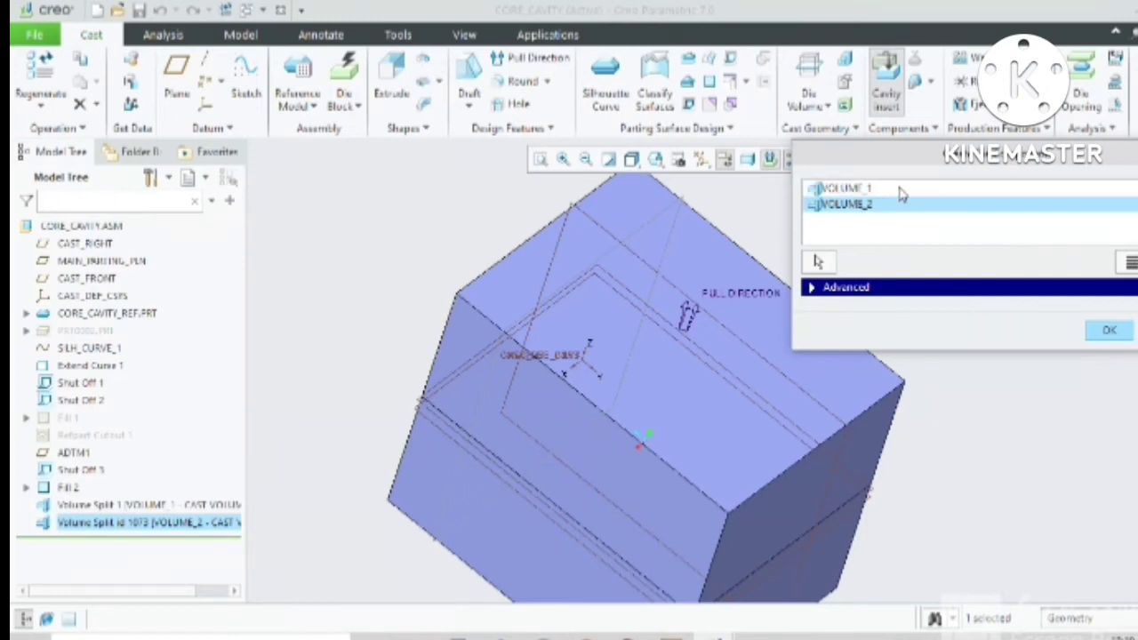
pyautogui.click(873, 189)
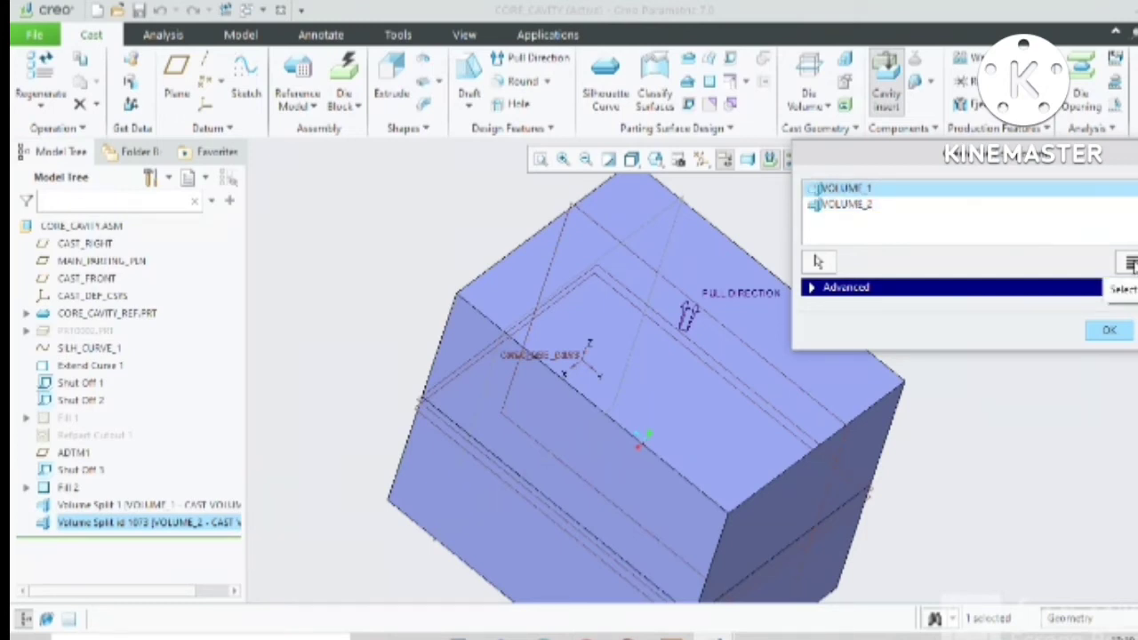
pyautogui.click(1132, 264)
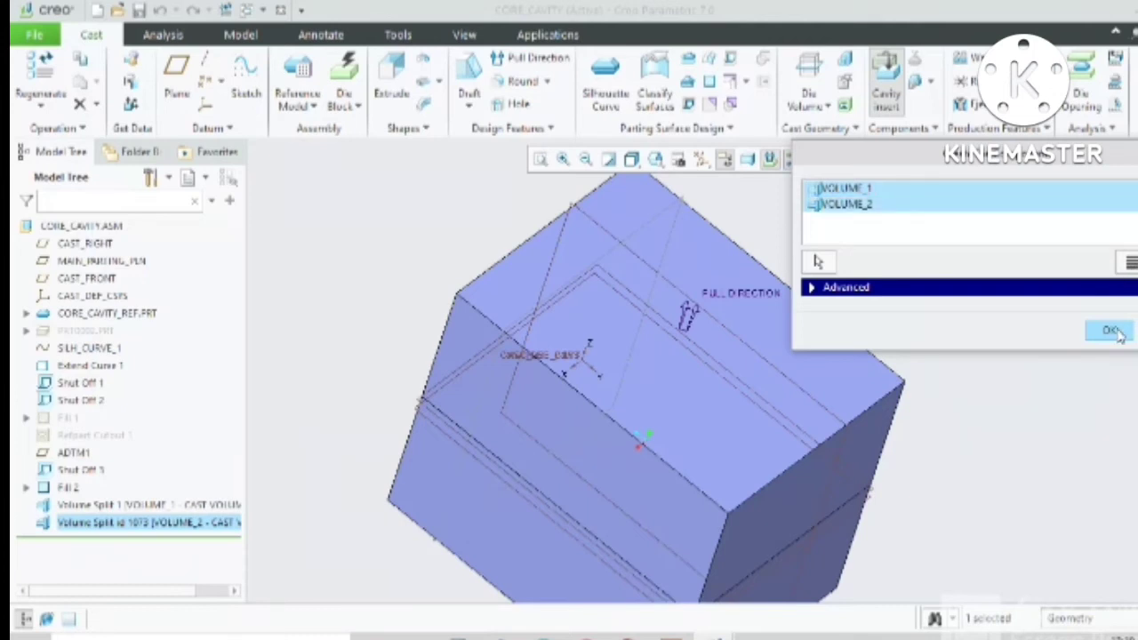
pyautogui.click(1137, 263)
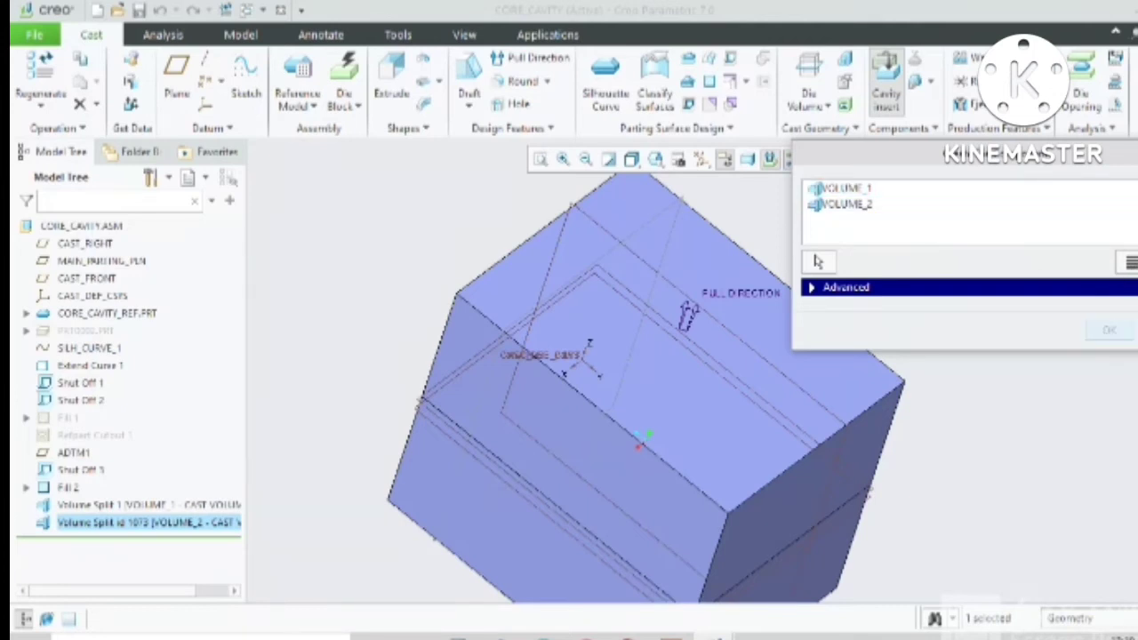
pyautogui.click(1127, 264)
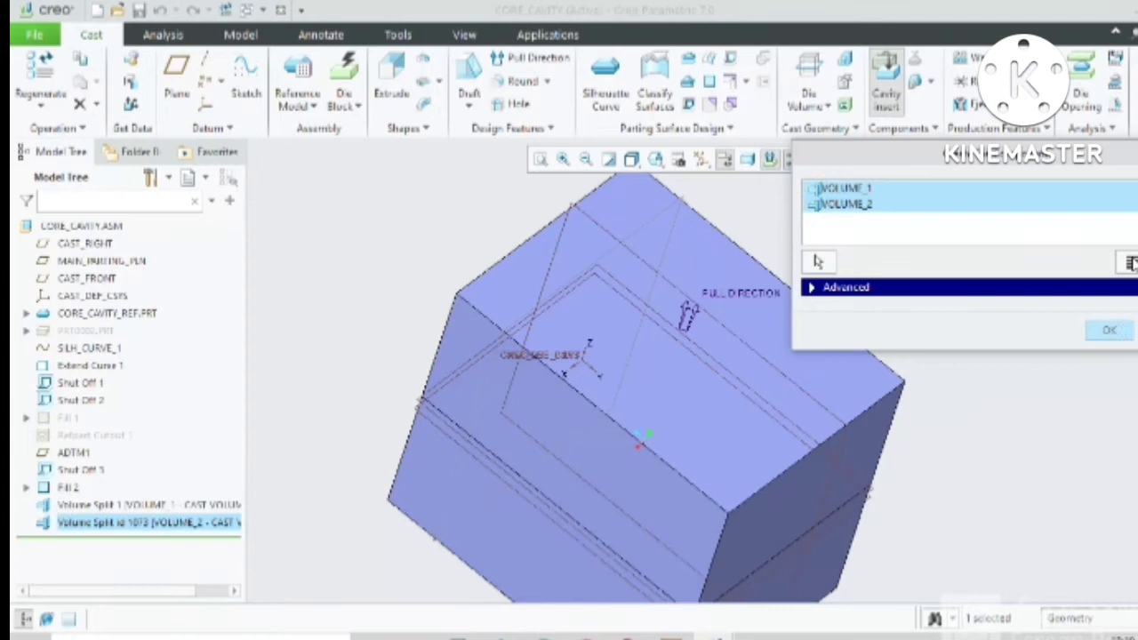
pyautogui.click(1108, 330)
pyautogui.scroll(4, 800, 272)
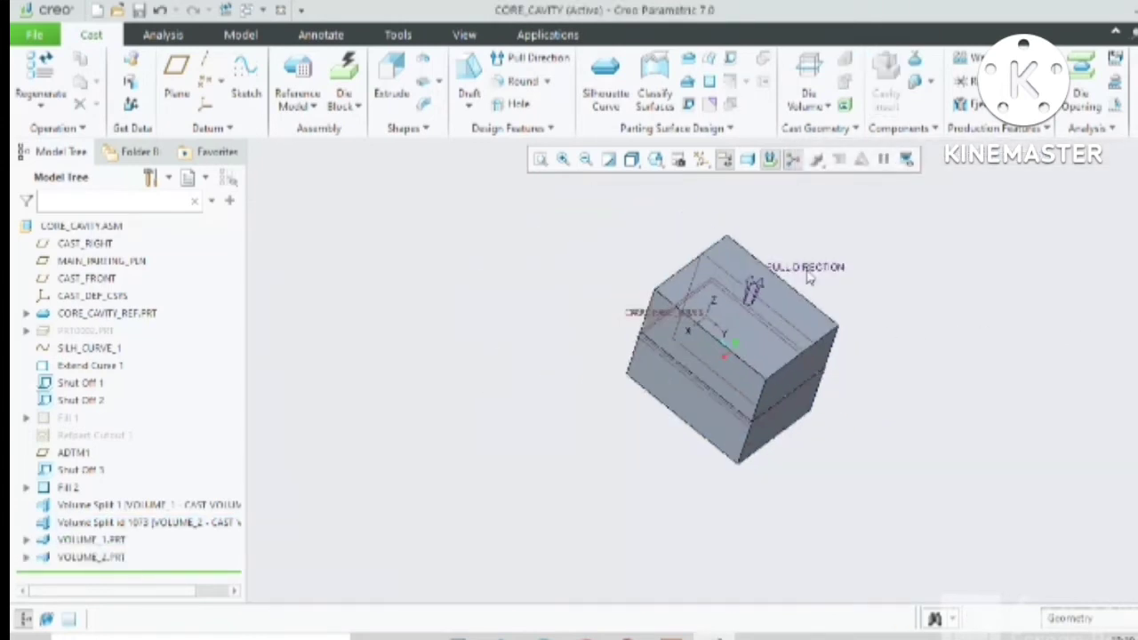
pyautogui.scroll(-4, 770, 376)
pyautogui.scroll(2, 773, 363)
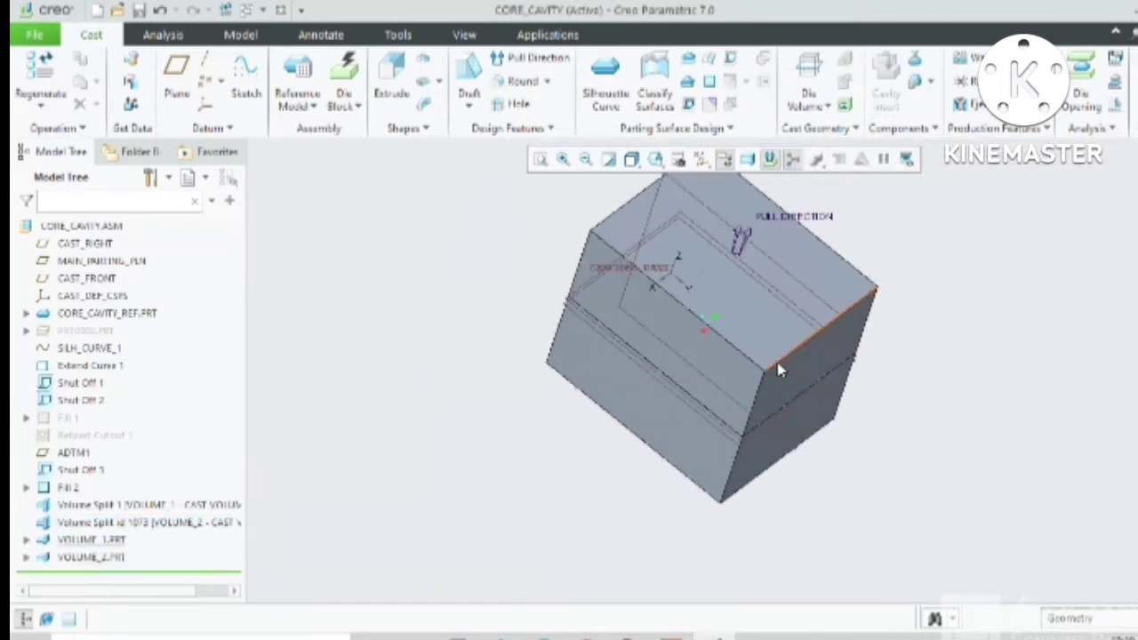
pyautogui.moveTo(749, 381); pyautogui.dragTo(742, 347, button='middle')
pyautogui.scroll(4, 708, 217)
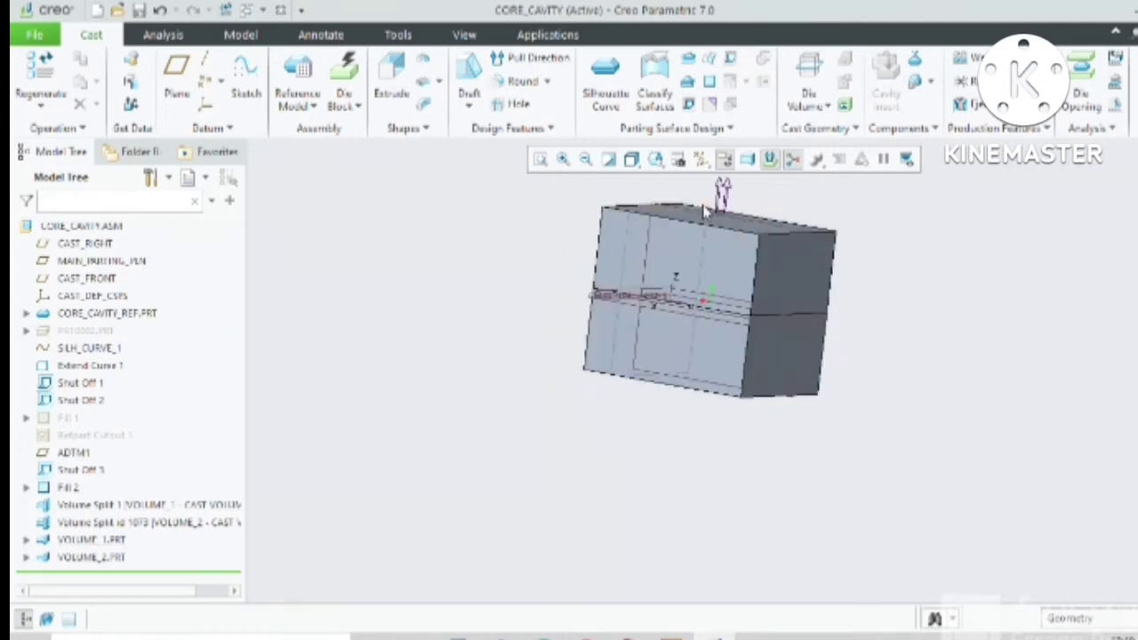
# Hide VOLUME_1.PRT, inspect the VOLUME_2.PRT half with the part seated in it, and hide VOLUME_2.PRT as well
pyautogui.scroll(-5, 708, 221)
pyautogui.moveTo(708, 220); pyautogui.dragTo(719, 269, button='middle')
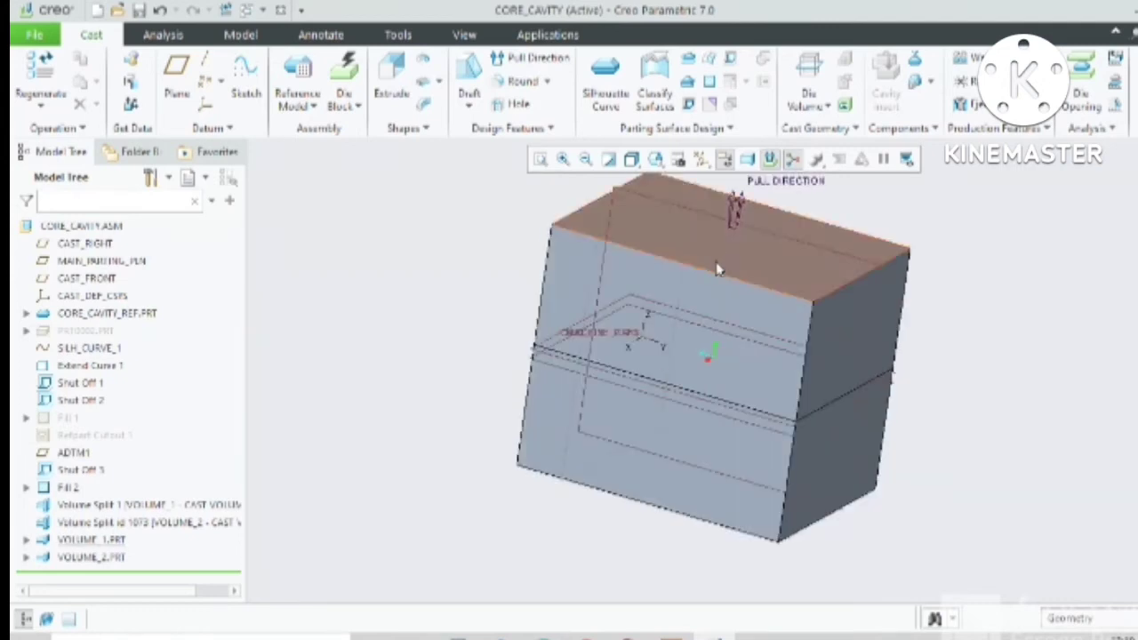
pyautogui.click(115, 542)
pyautogui.click(145, 487)
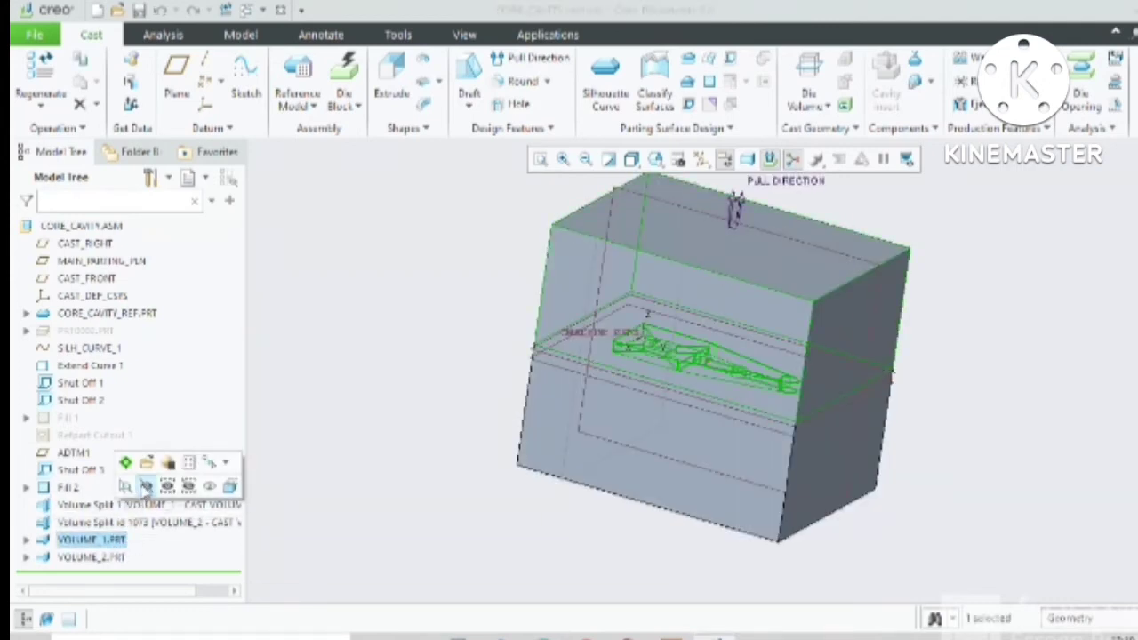
pyautogui.moveTo(698, 468); pyautogui.dragTo(689, 507, button='middle')
pyautogui.click(125, 555)
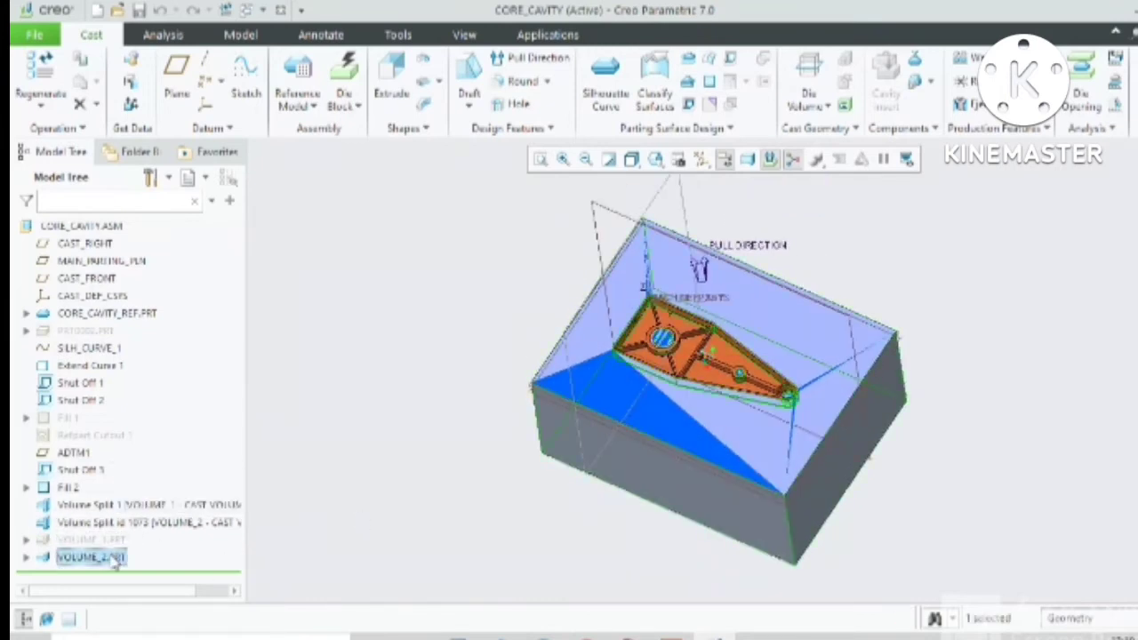
pyautogui.rightClick(120, 557)
pyautogui.click(164, 603)
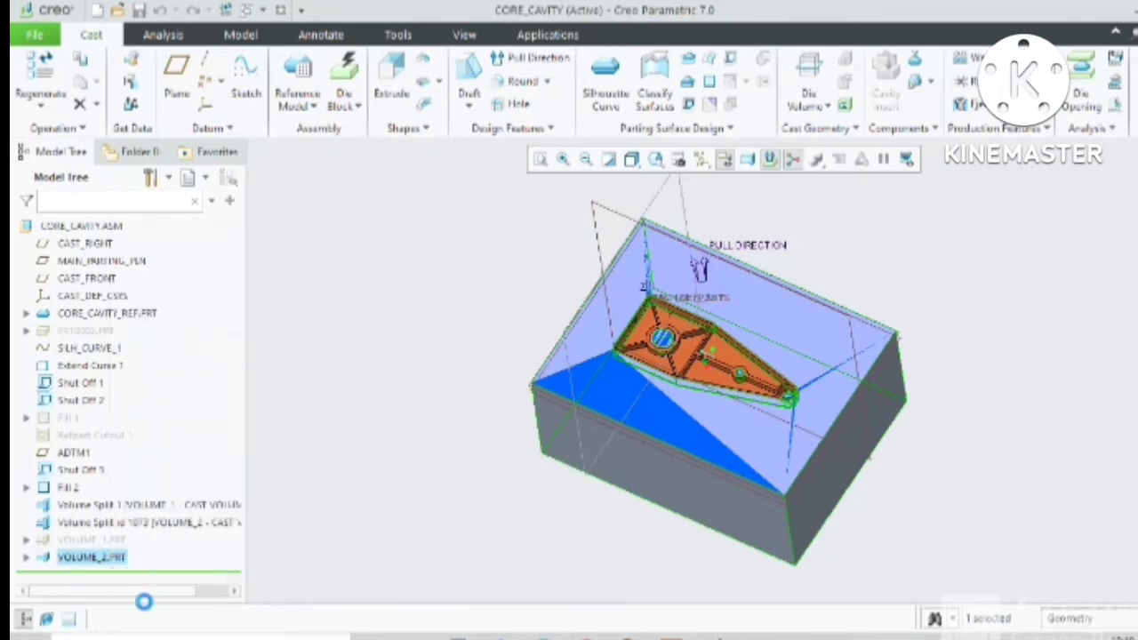
pyautogui.moveTo(622, 407); pyautogui.dragTo(724, 216, button='middle')
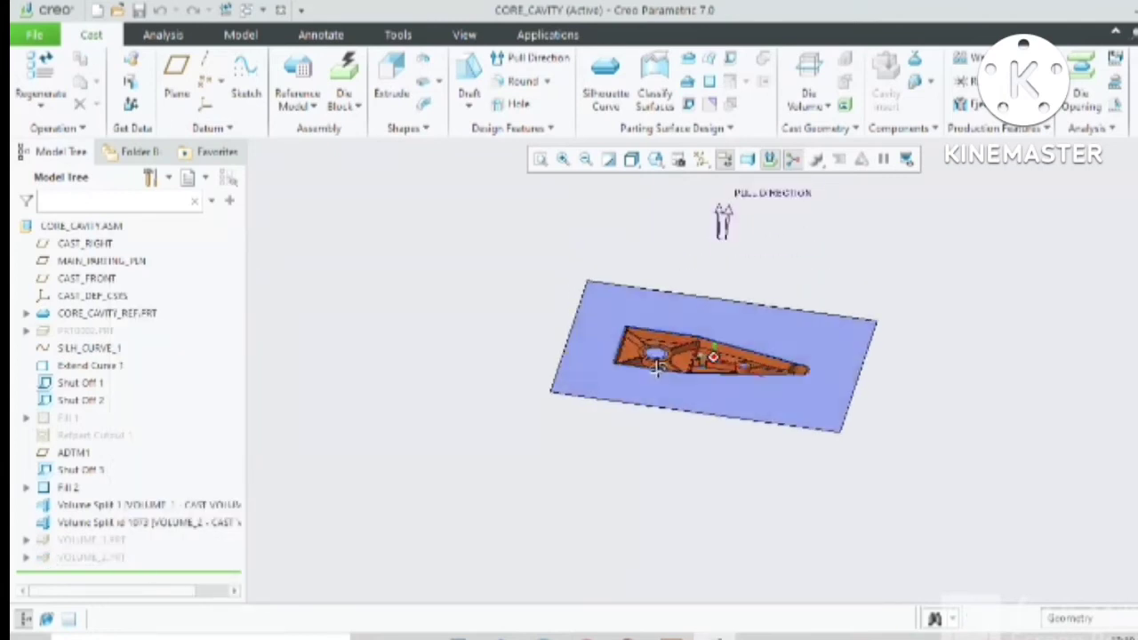
# Group all features from SILH_CURVE_1 through the second Volume Split and hide the group, leaving the reference part in view
pyautogui.click(119, 525)
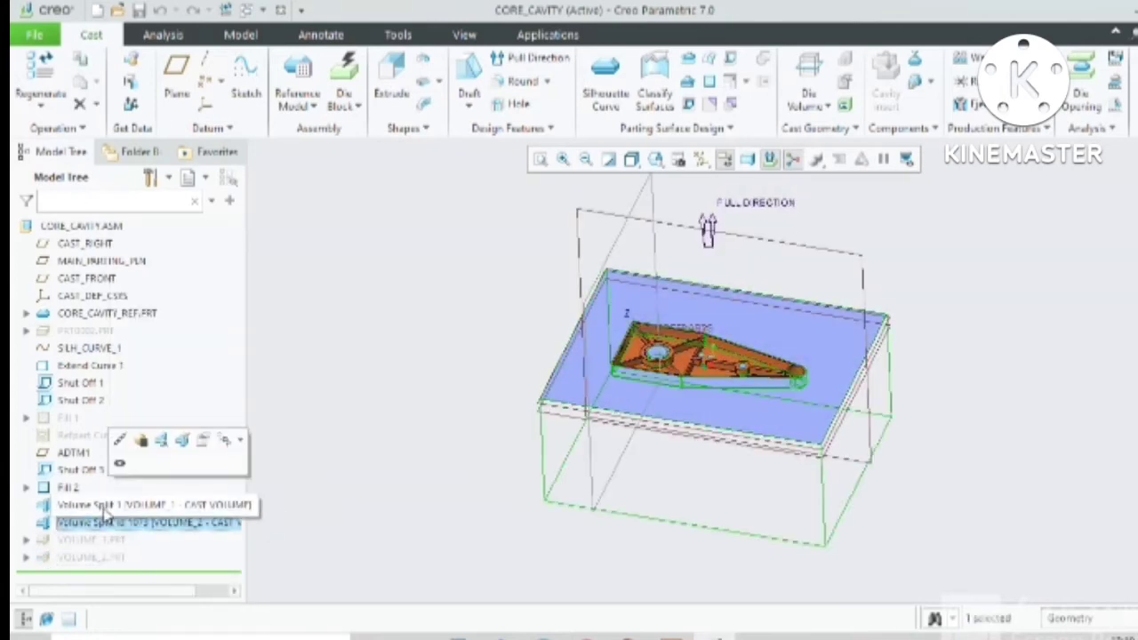
pyautogui.keyDown('shift'); pyautogui.click(76, 349); pyautogui.keyUp('shift')
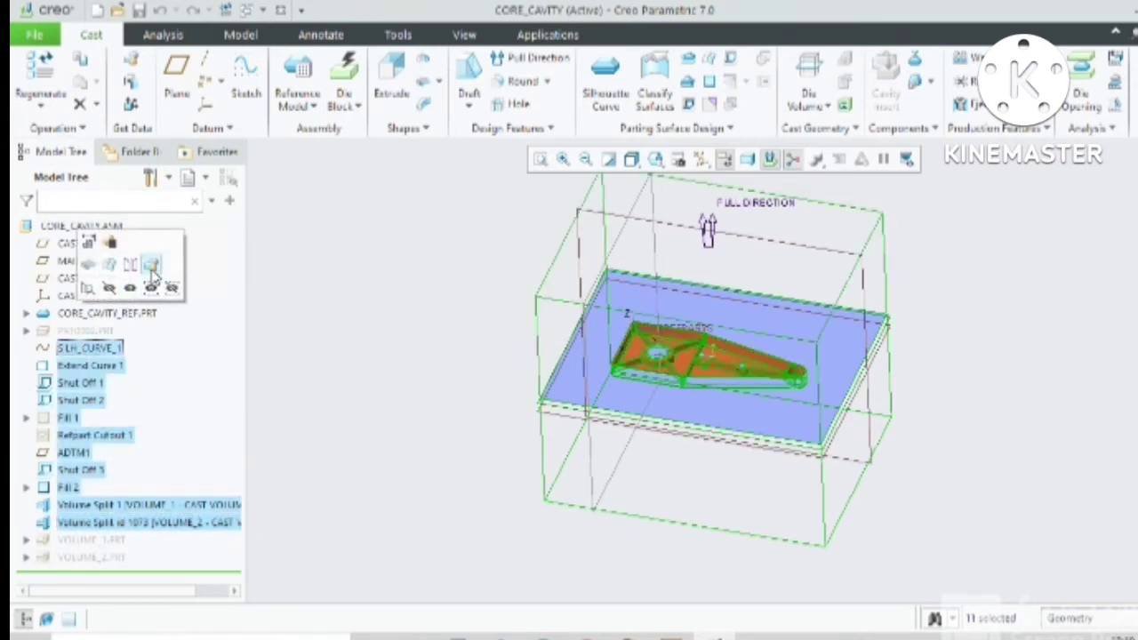
pyautogui.click(152, 265)
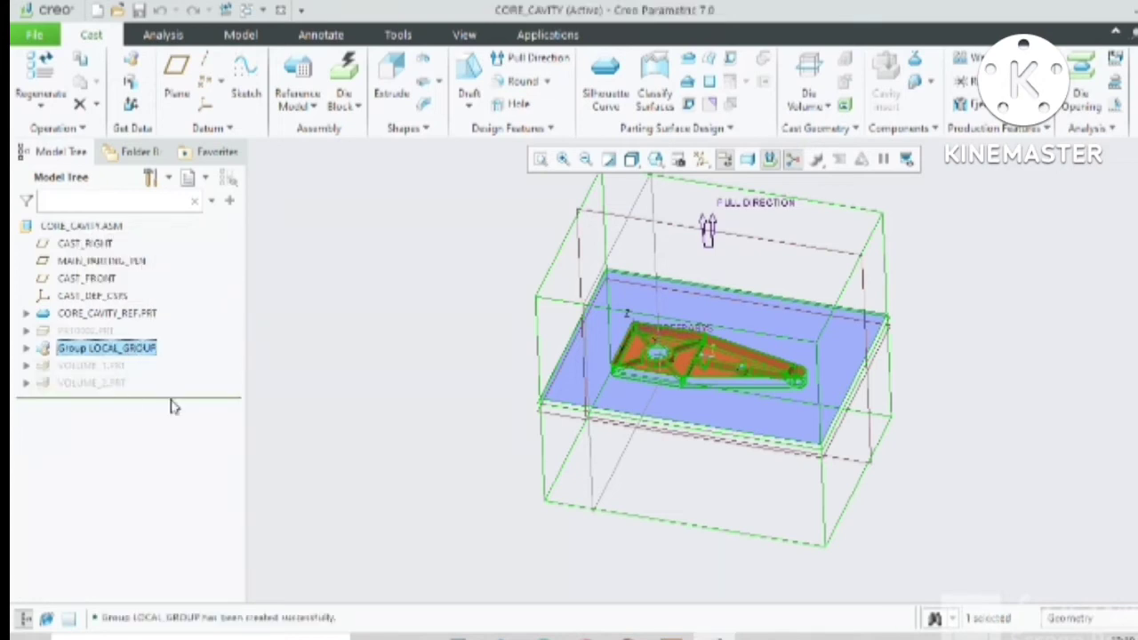
pyautogui.click(281, 402)
pyautogui.click(139, 354)
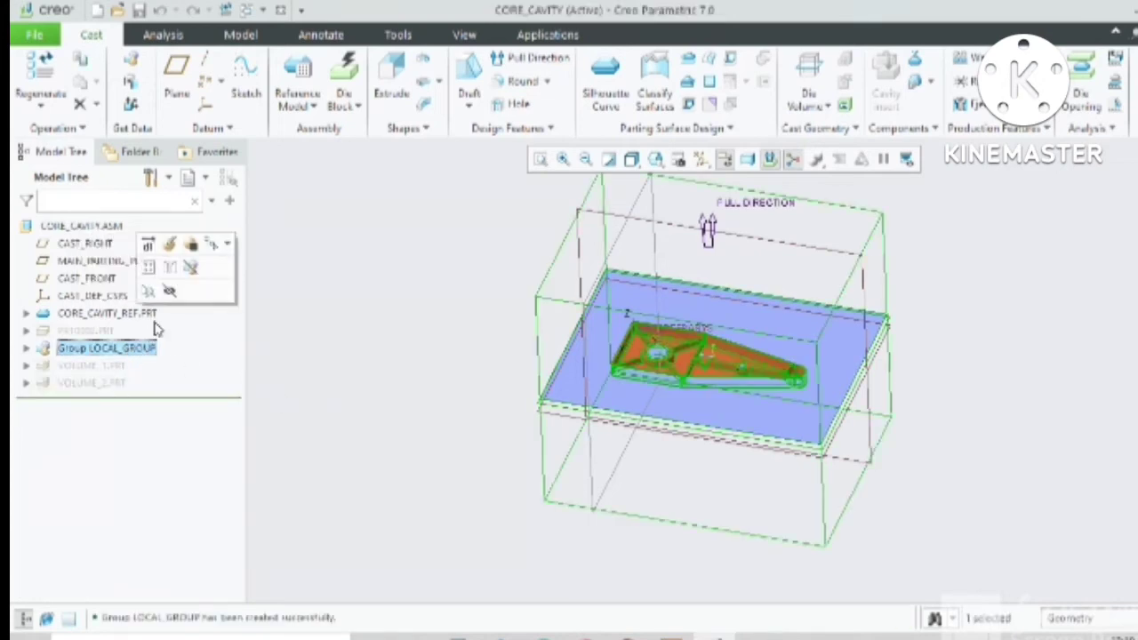
pyautogui.click(172, 294)
pyautogui.scroll(3, 530, 333)
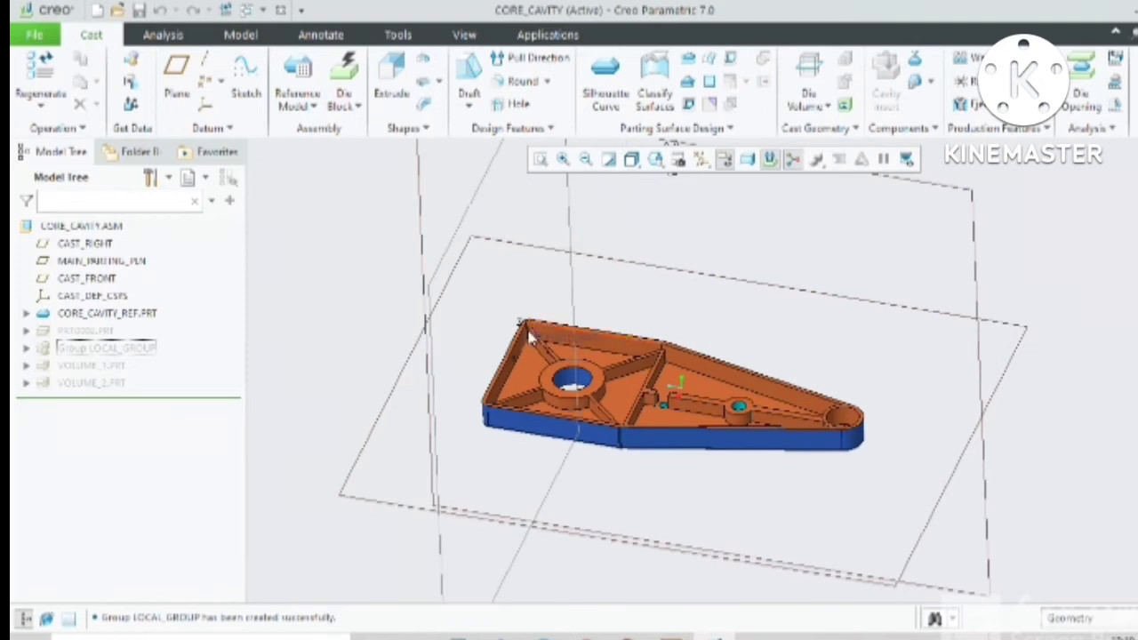
# Show VOLUME_1.PRT, hide CORE_CAVITY_REF.PRT and examine the core-side ribs and hole impressions of the insert
pyautogui.click(94, 365)
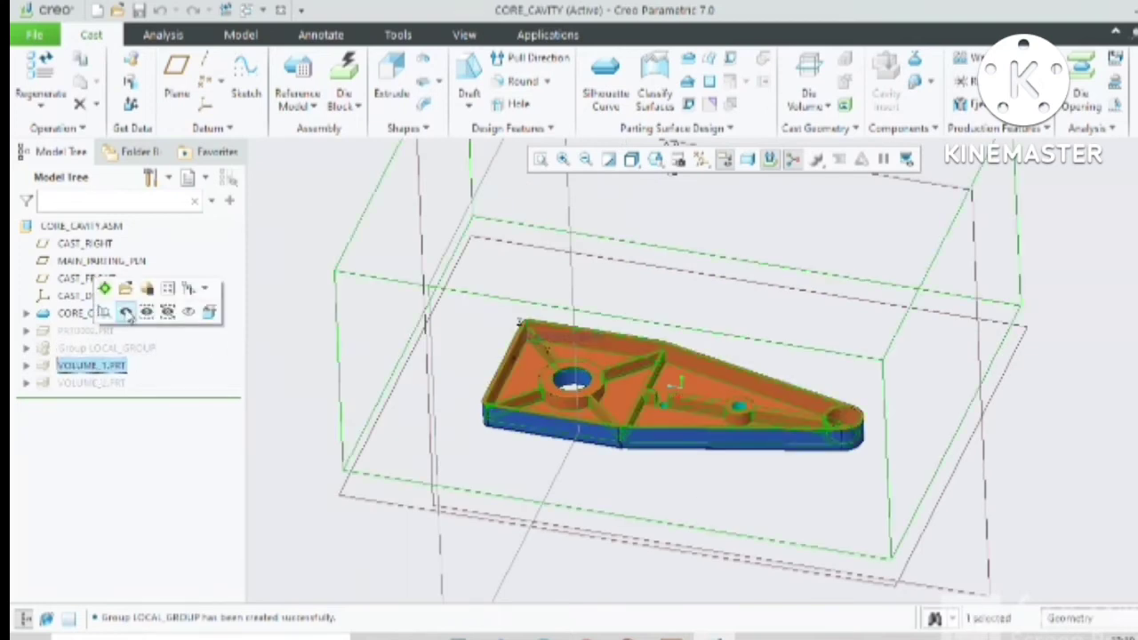
pyautogui.click(127, 313)
pyautogui.moveTo(721, 476); pyautogui.dragTo(744, 304, button='middle')
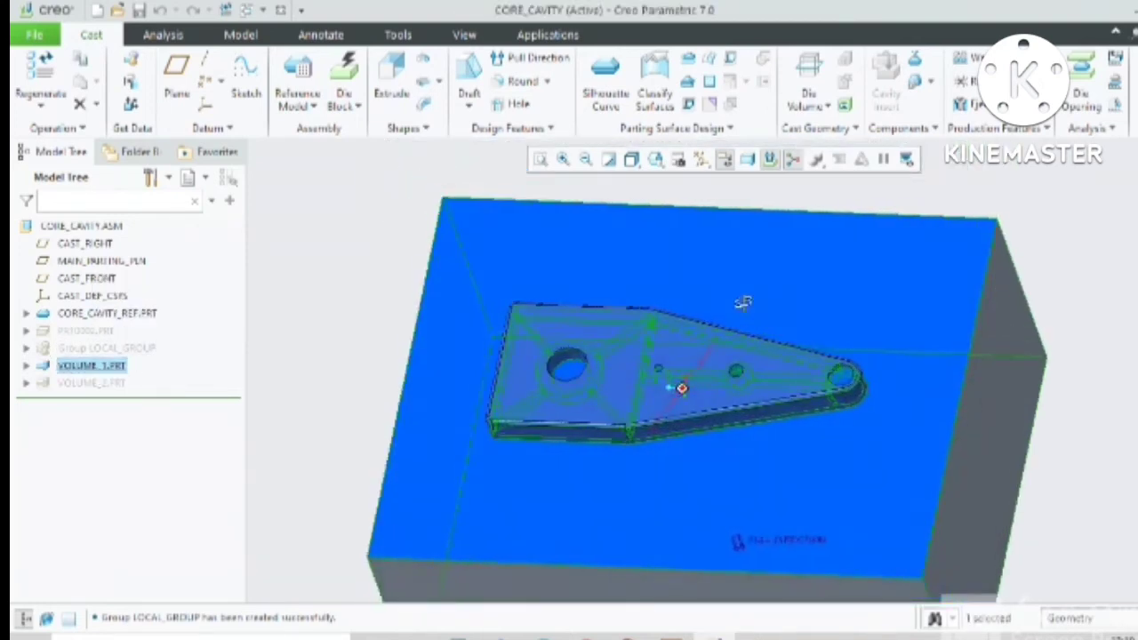
pyautogui.click(107, 313)
pyautogui.click(140, 251)
pyautogui.moveTo(729, 427)
pyautogui.mouseDown(button='middle')
pyautogui.moveTo(703, 195)
pyautogui.moveTo(776, 483)
pyautogui.moveTo(800, 350)
pyautogui.moveTo(711, 391)
pyautogui.moveTo(716, 405)
pyautogui.moveTo(710, 361)
pyautogui.moveTo(704, 388)
pyautogui.moveTo(729, 427)
pyautogui.moveTo(740, 403)
pyautogui.moveTo(725, 436)
pyautogui.mouseUp(button='middle')
pyautogui.scroll(-5, 718, 373)
pyautogui.scroll(5, 756, 349)
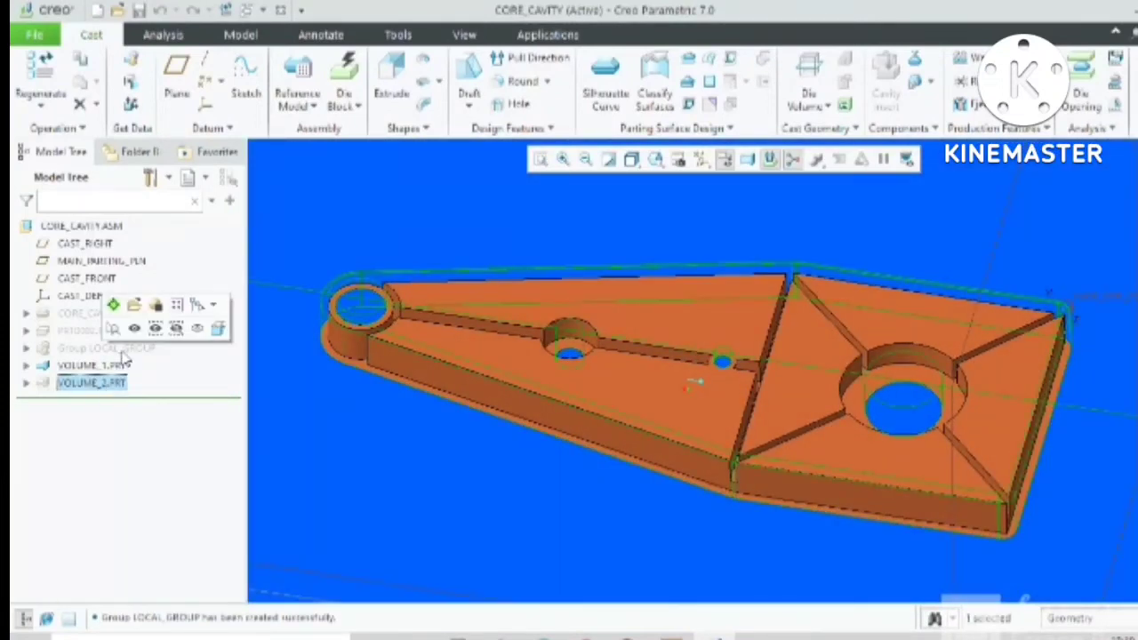
# Show VOLUME_2.PRT, hide VOLUME_1.PRT and examine the pocket and its standing pins from several angles
pyautogui.click(136, 330)
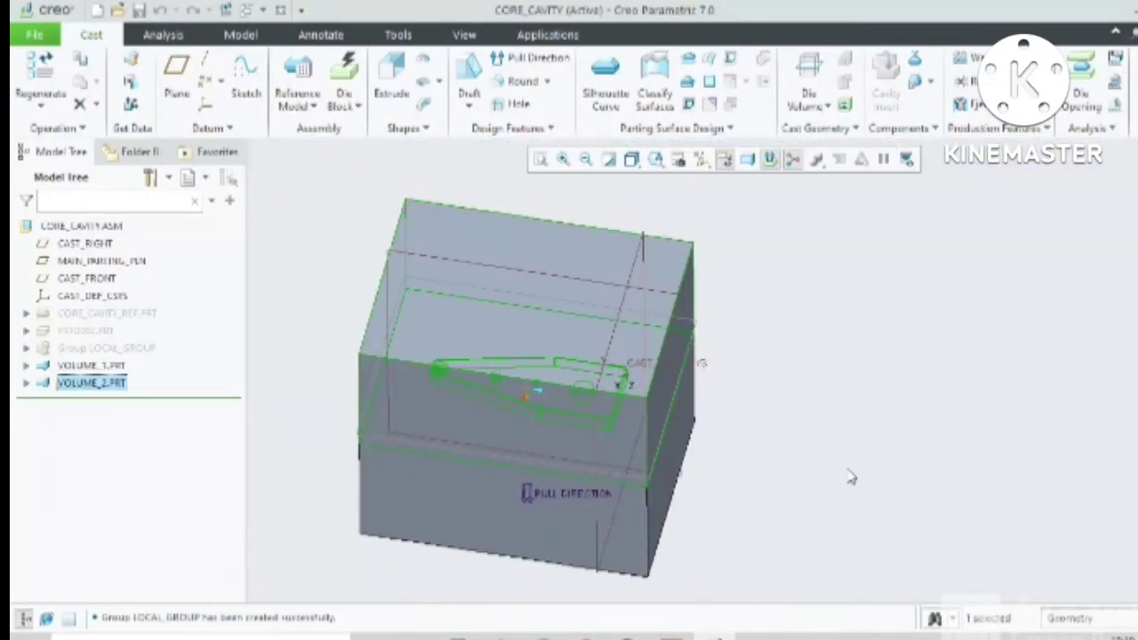
pyautogui.click(576, 518)
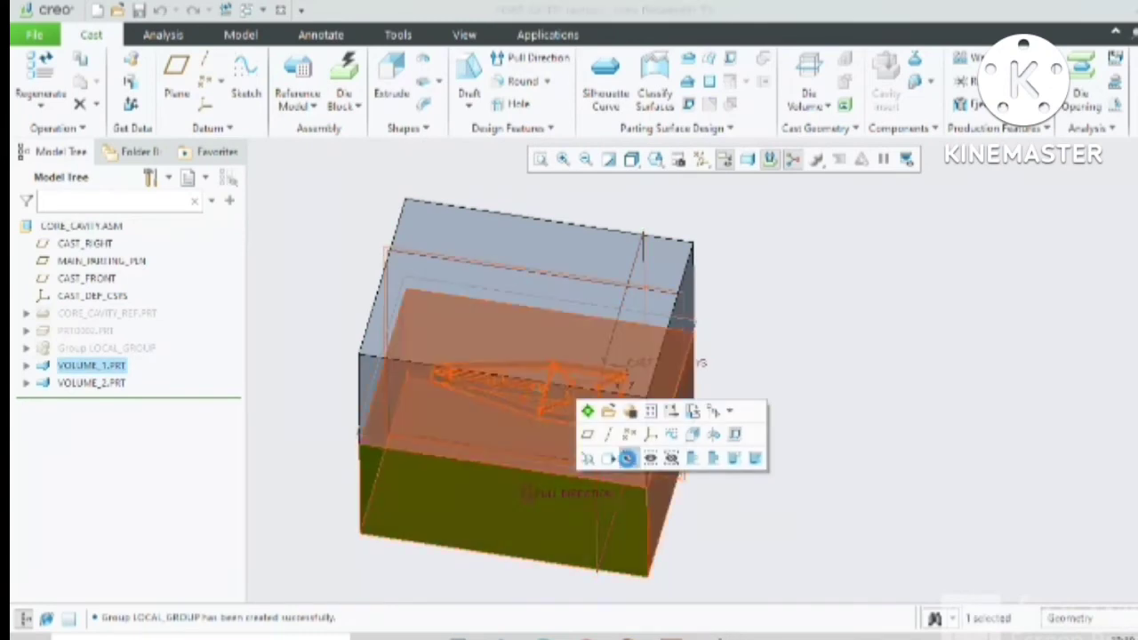
pyautogui.click(630, 460)
pyautogui.moveTo(633, 455); pyautogui.dragTo(645, 256, button='middle')
pyautogui.scroll(-7, 493, 400)
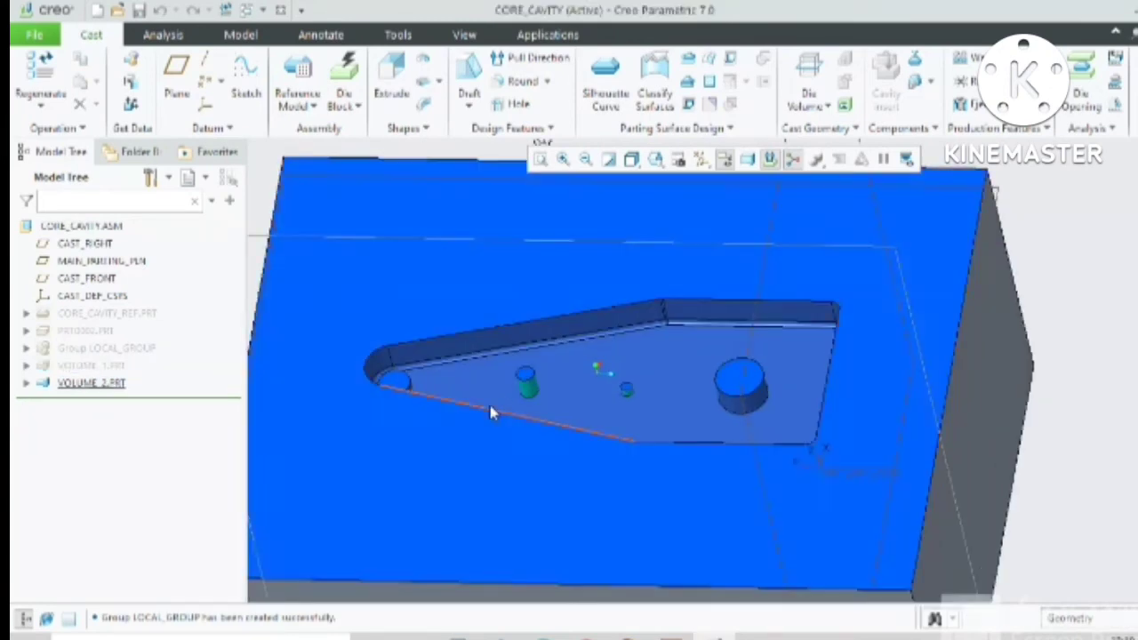
pyautogui.scroll(6, 702, 392)
pyautogui.moveTo(701, 392); pyautogui.dragTo(668, 433, button='middle')
pyautogui.scroll(-5, 632, 400)
pyautogui.moveTo(632, 400); pyautogui.dragTo(757, 359, button='middle')
pyautogui.scroll(5, 779, 337)
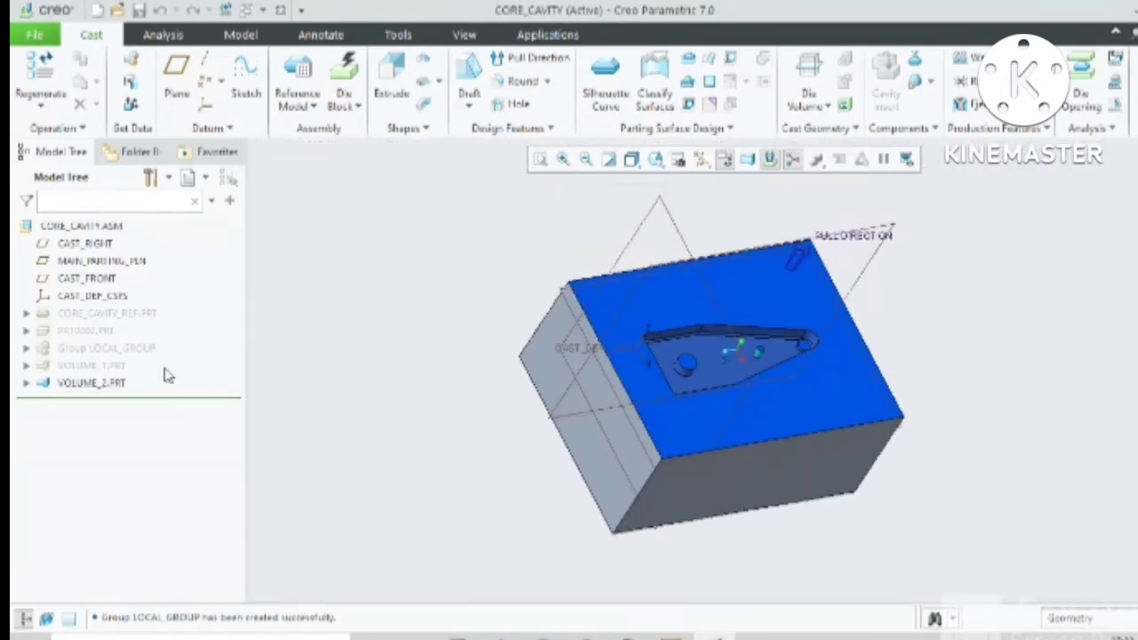
# Show VOLUME_1.PRT and CORE_CAVITY_REF.PRT again together with VOLUME_2.PRT
pyautogui.click(90, 366)
pyautogui.click(122, 313)
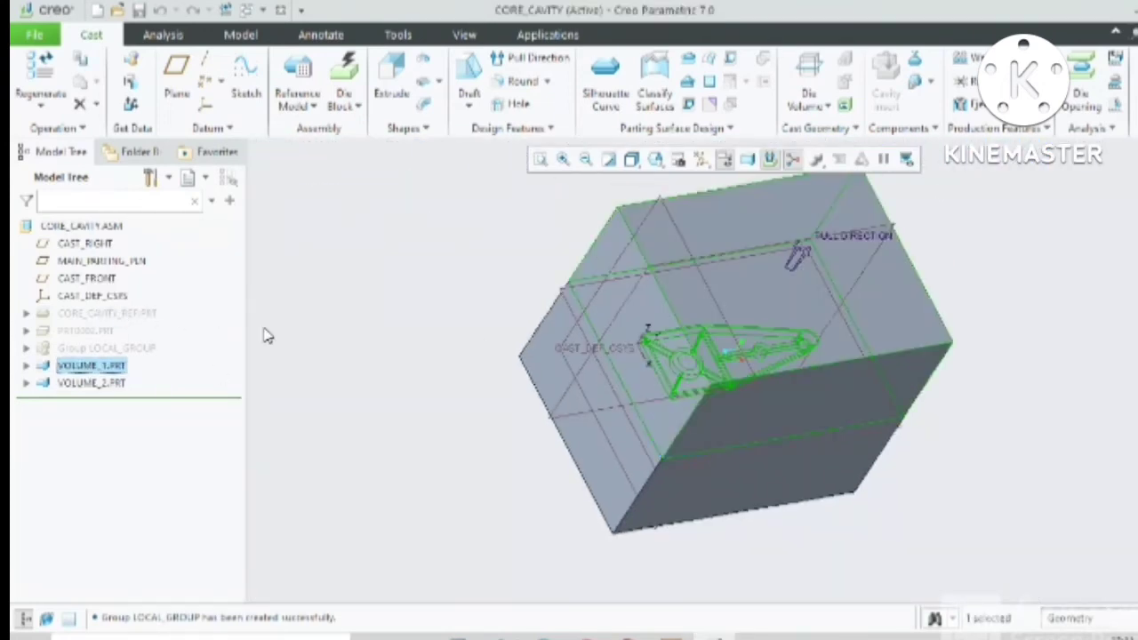
pyautogui.moveTo(652, 381); pyautogui.dragTo(633, 354, button='middle')
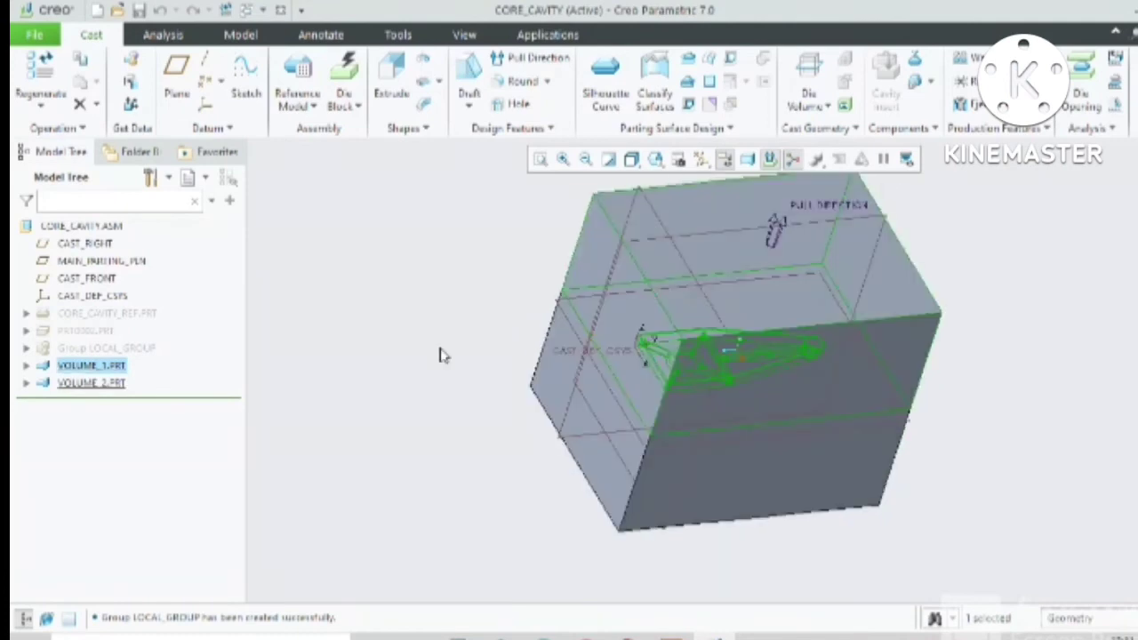
pyautogui.click(99, 318)
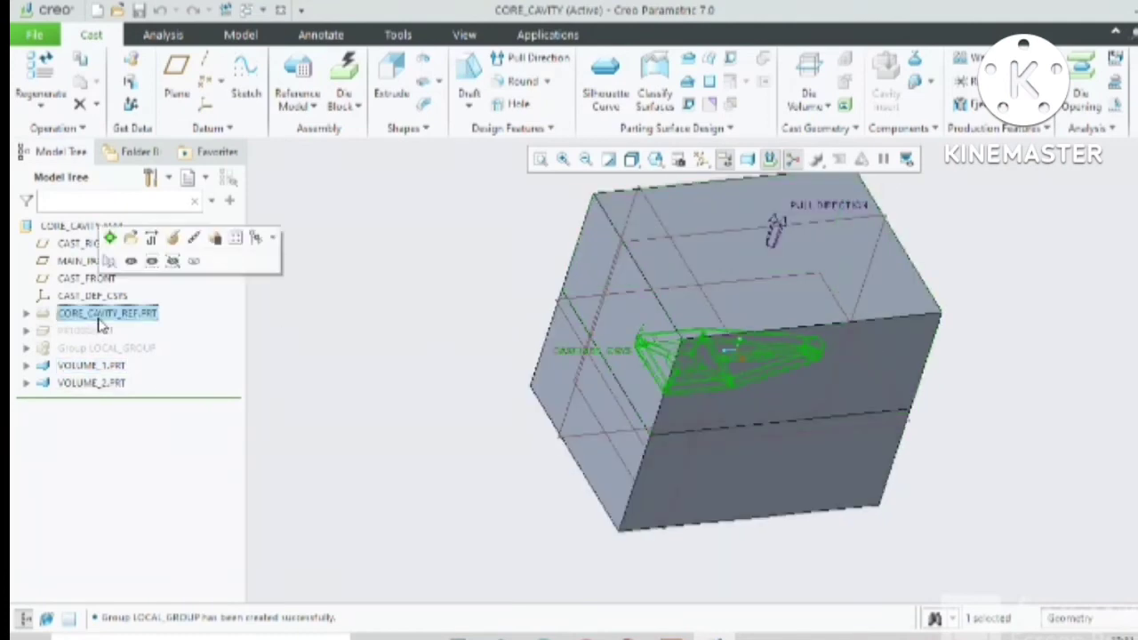
pyautogui.click(134, 260)
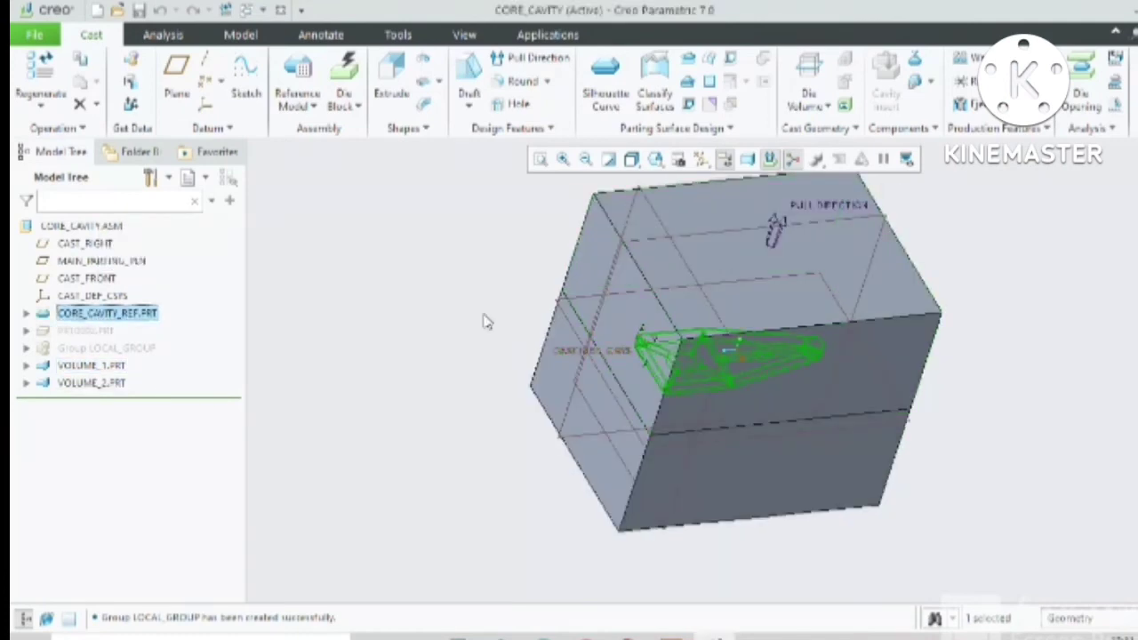
pyautogui.click(471, 547)
# Hide VOLUME_1.PRT and examine how the reference part sits in the cavity of VOLUME_2.PRT
pyautogui.click(827, 294)
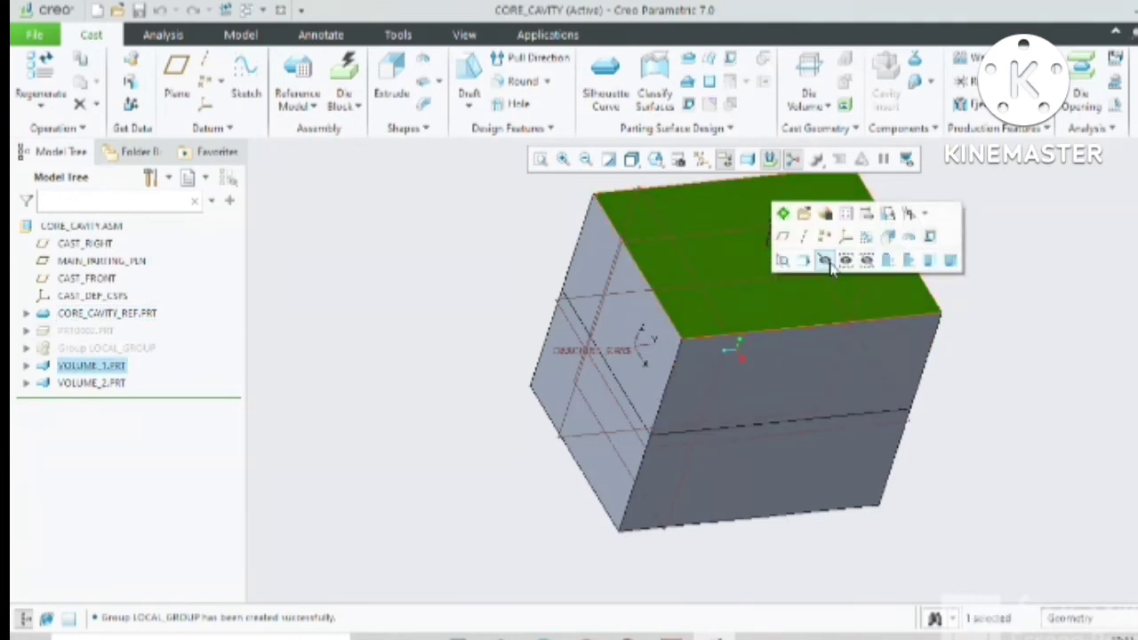
pyautogui.click(825, 261)
pyautogui.scroll(-6, 756, 362)
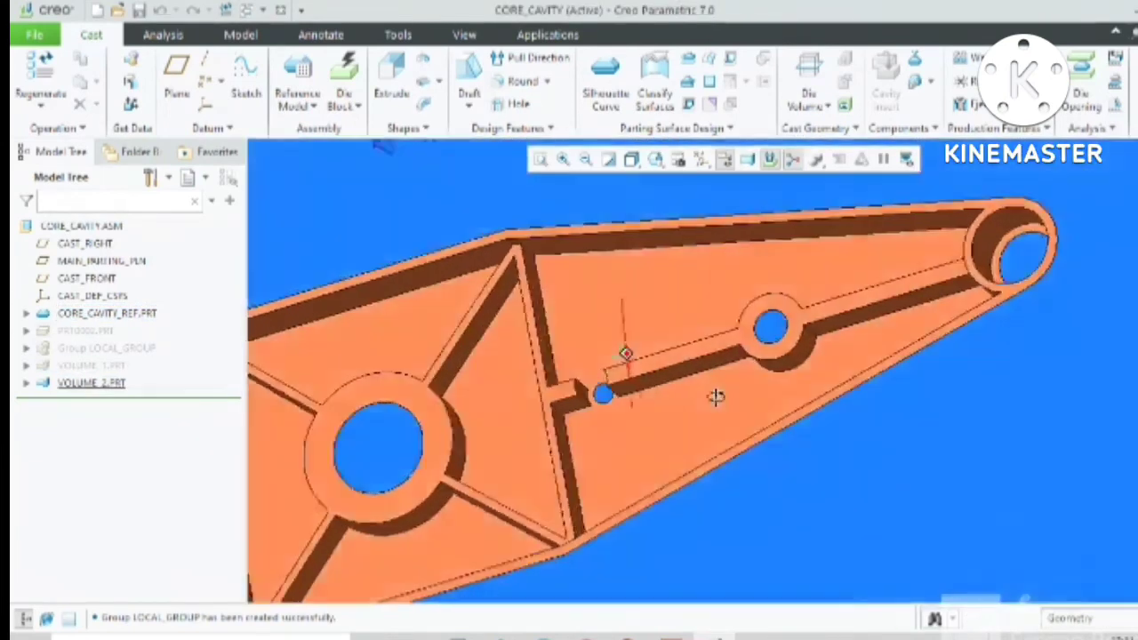
pyautogui.moveTo(717, 397); pyautogui.dragTo(751, 353, button='middle')
# Hide the reference part CORE_CAVITY_REF.PRT and examine the empty cavity in the VOLUME_2.PRT block
pyautogui.click(751, 353)
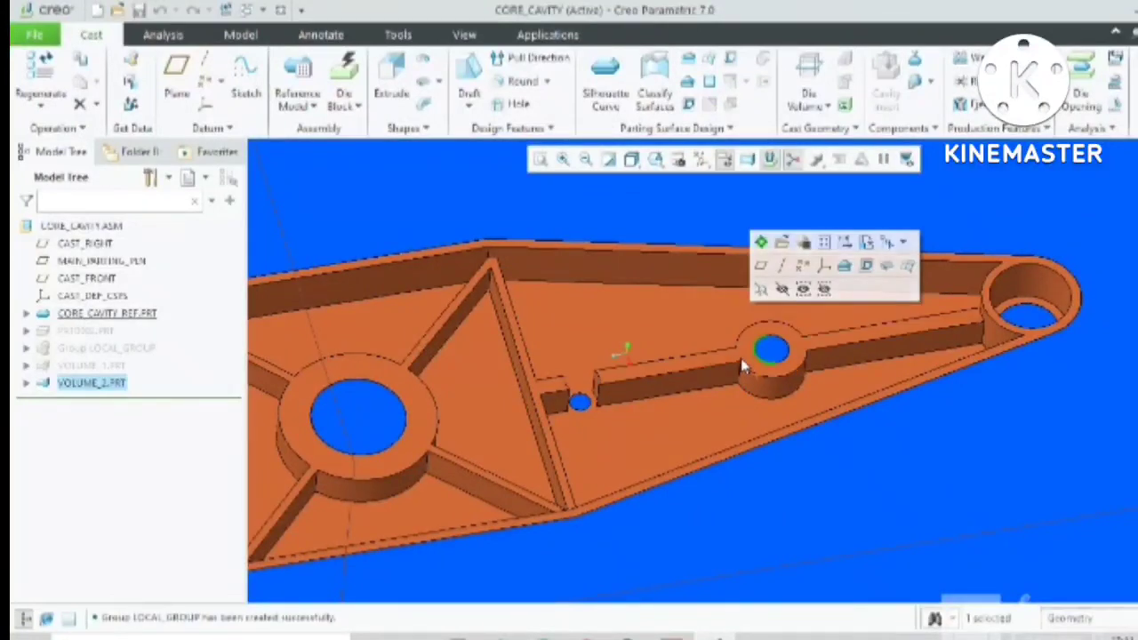
pyautogui.click(740, 369)
pyautogui.click(702, 370)
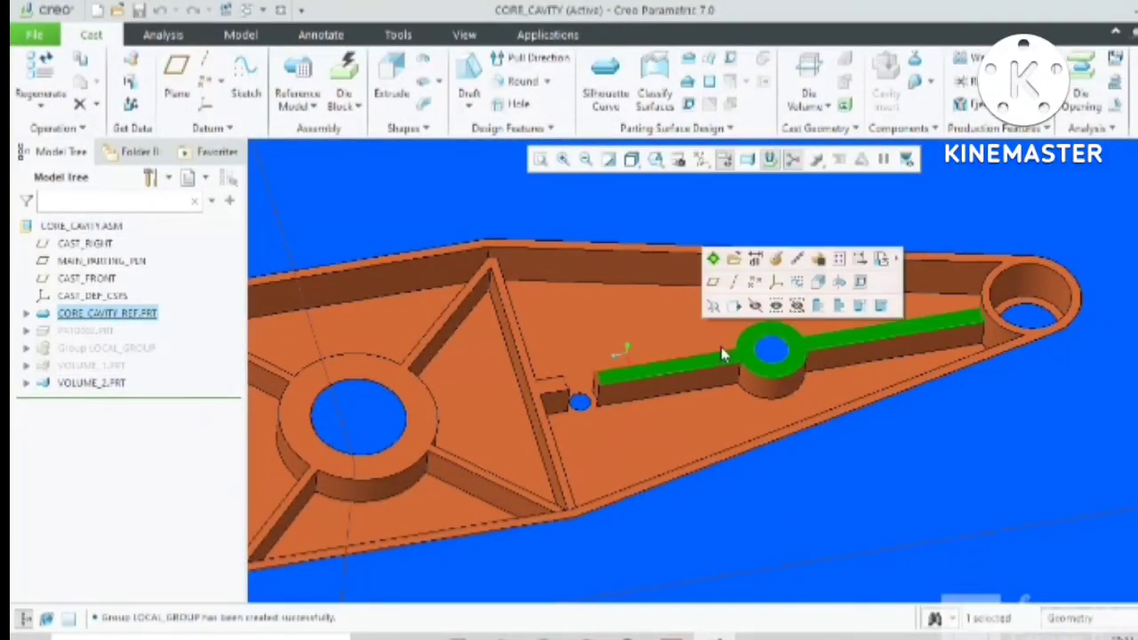
pyautogui.click(757, 306)
pyautogui.click(759, 307)
pyautogui.scroll(3, 759, 327)
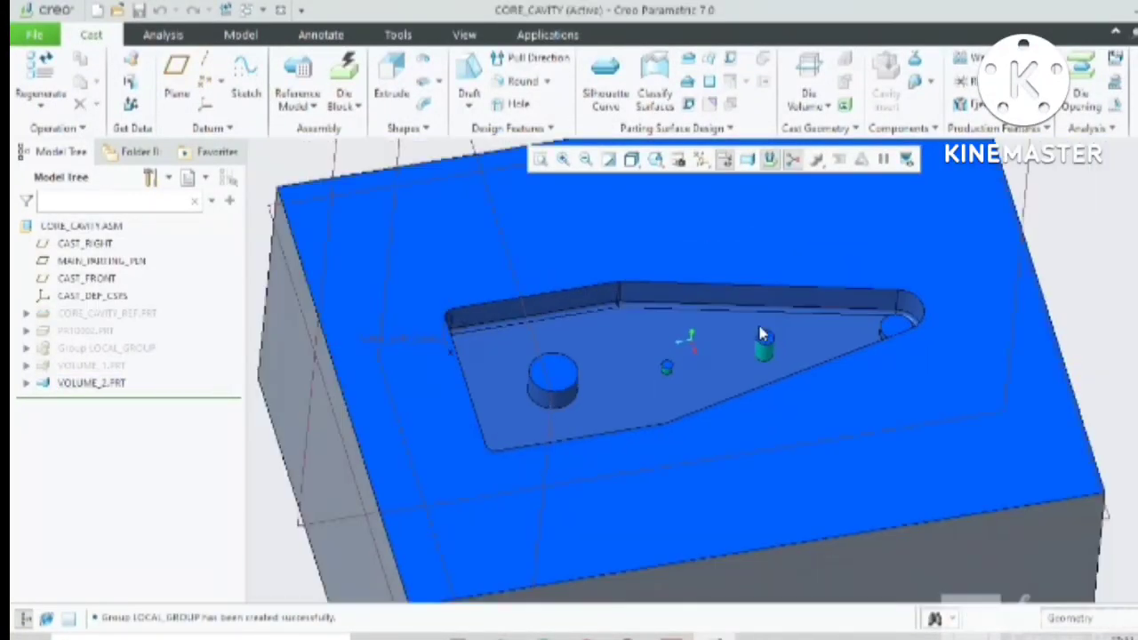
pyautogui.moveTo(759, 329)
pyautogui.mouseDown(button='middle')
pyautogui.moveTo(737, 390)
pyautogui.moveTo(764, 359)
pyautogui.moveTo(770, 316)
pyautogui.mouseUp(button='middle')
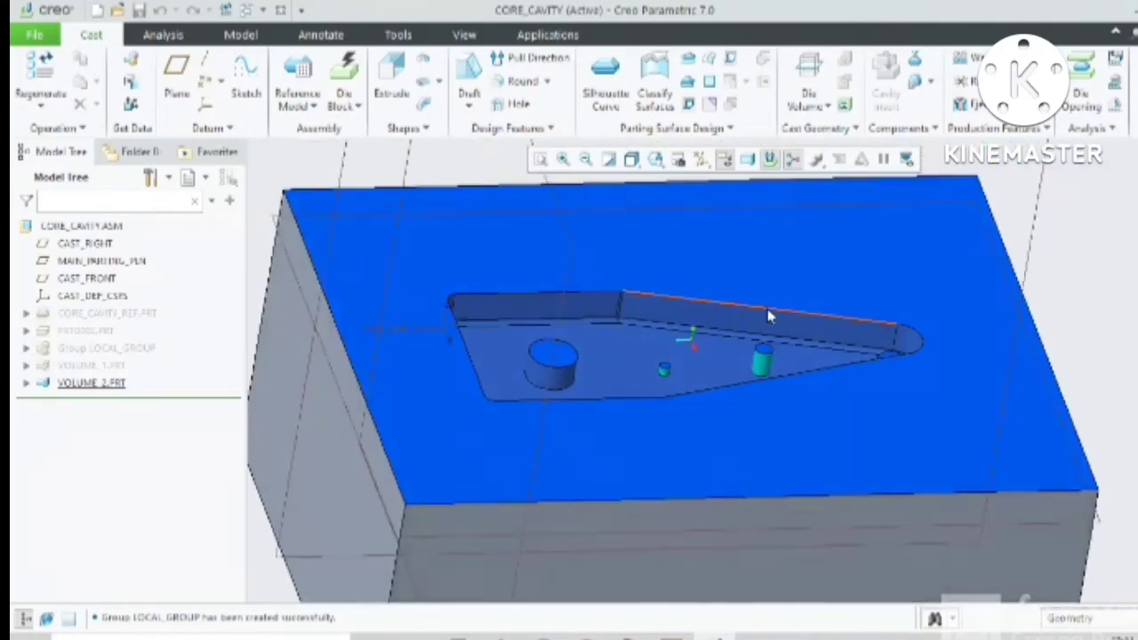
pyautogui.scroll(4, 701, 322)
pyautogui.scroll(-3, 727, 313)
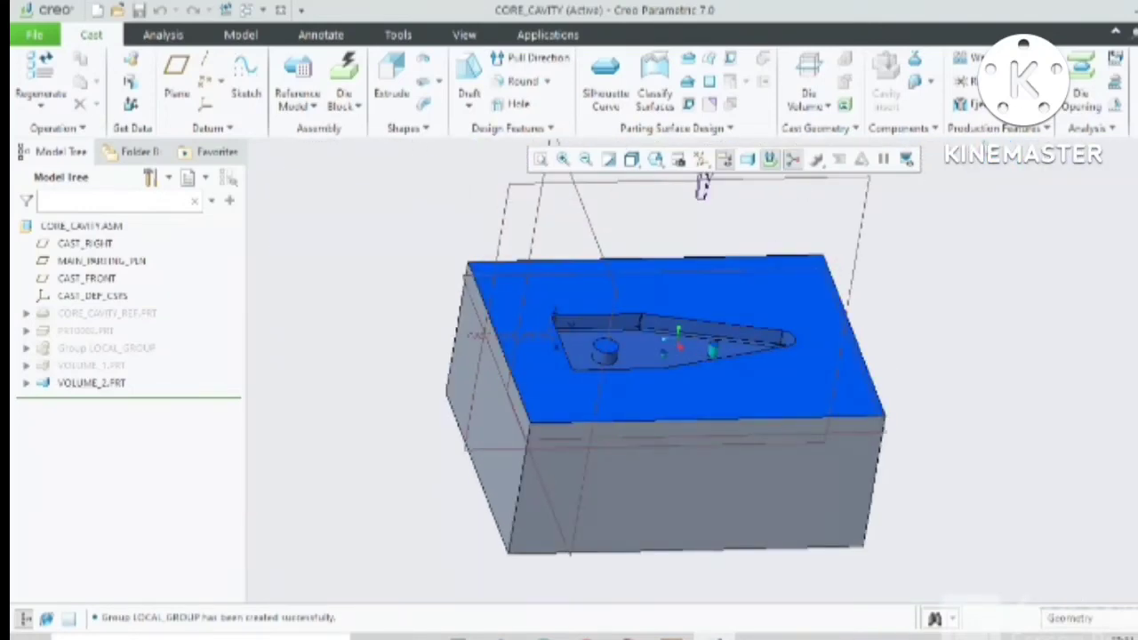
pyautogui.moveTo(372, 217); pyautogui.dragTo(485, 344, button='middle')
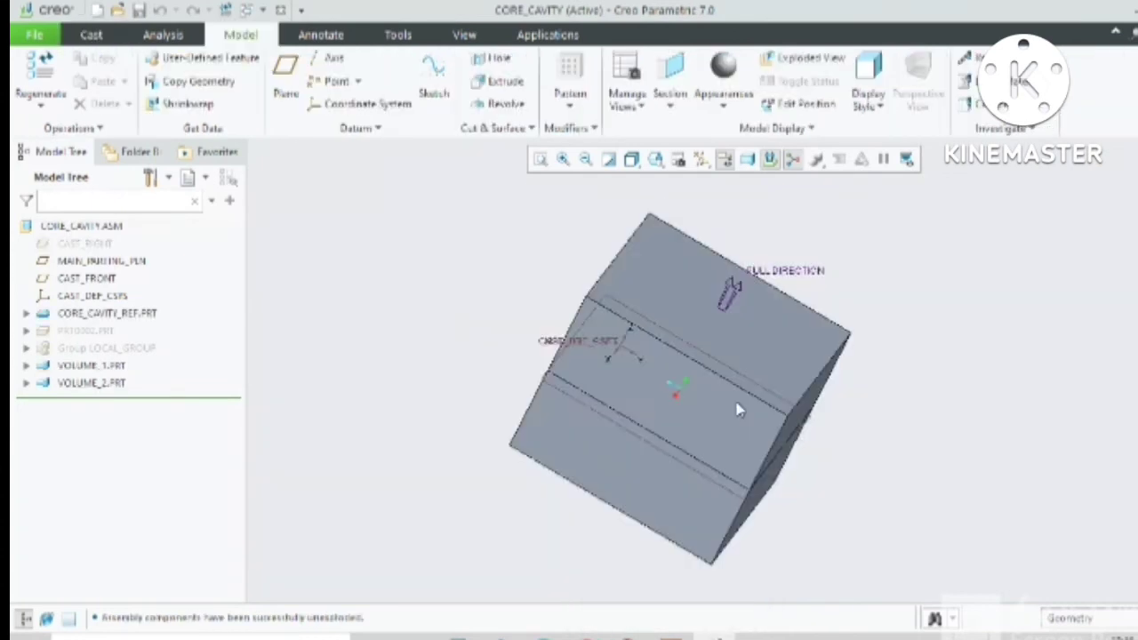
# Inspect the closed die, then hide its VOLUME_1.PRT half to view the reference part on the parting face
pyautogui.scroll(-2, 737, 407)
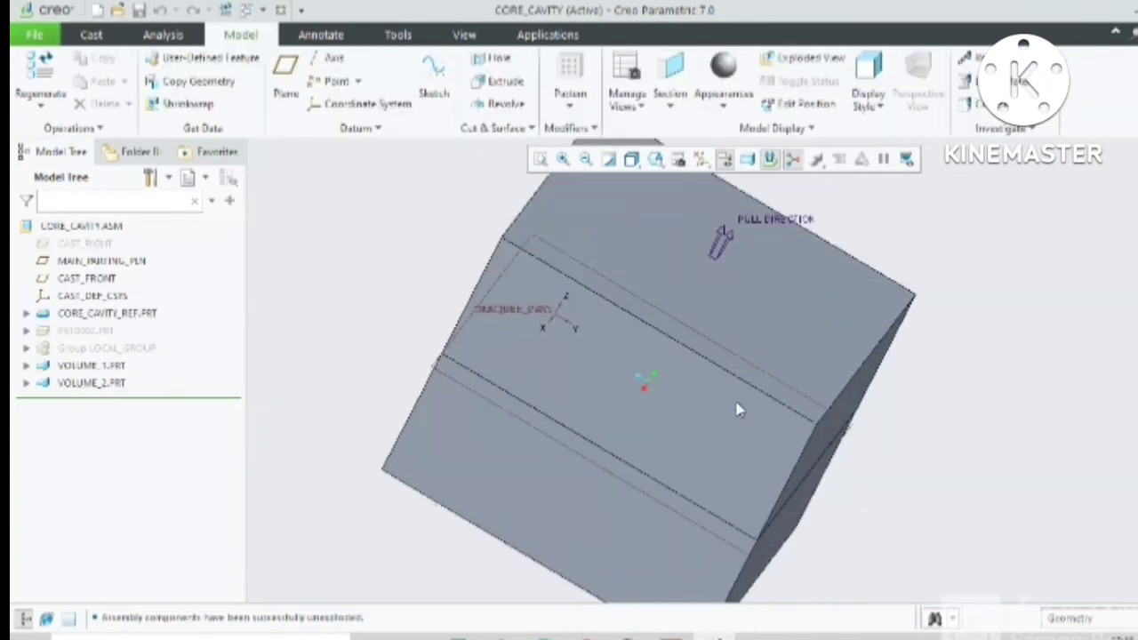
pyautogui.scroll(2, 737, 407)
pyautogui.moveTo(738, 406)
pyautogui.mouseDown(button='middle')
pyautogui.moveTo(812, 338)
pyautogui.moveTo(762, 409)
pyautogui.moveTo(791, 432)
pyautogui.moveTo(799, 380)
pyautogui.moveTo(746, 396)
pyautogui.mouseUp(button='middle')
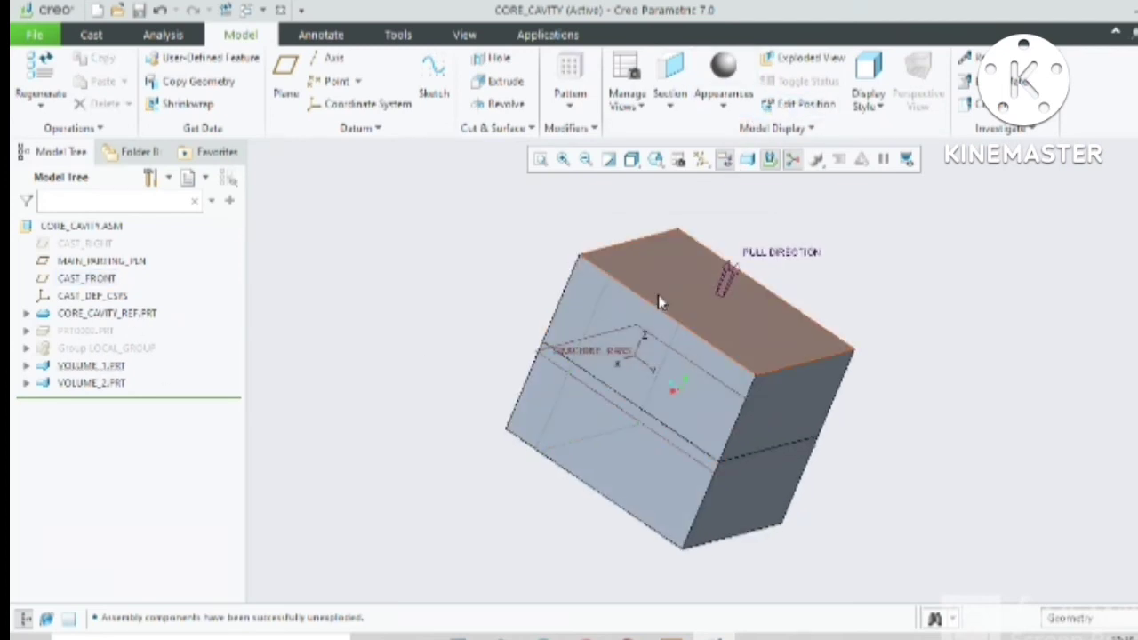
pyautogui.click(687, 283)
pyautogui.click(710, 240)
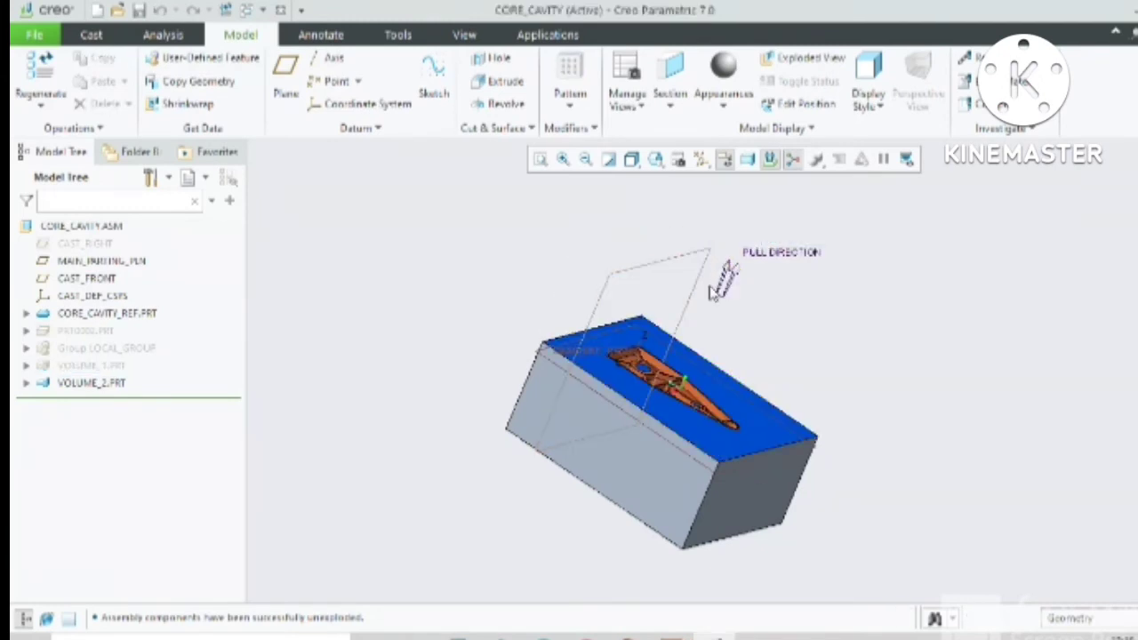
pyautogui.moveTo(677, 332); pyautogui.dragTo(717, 285, button='middle')
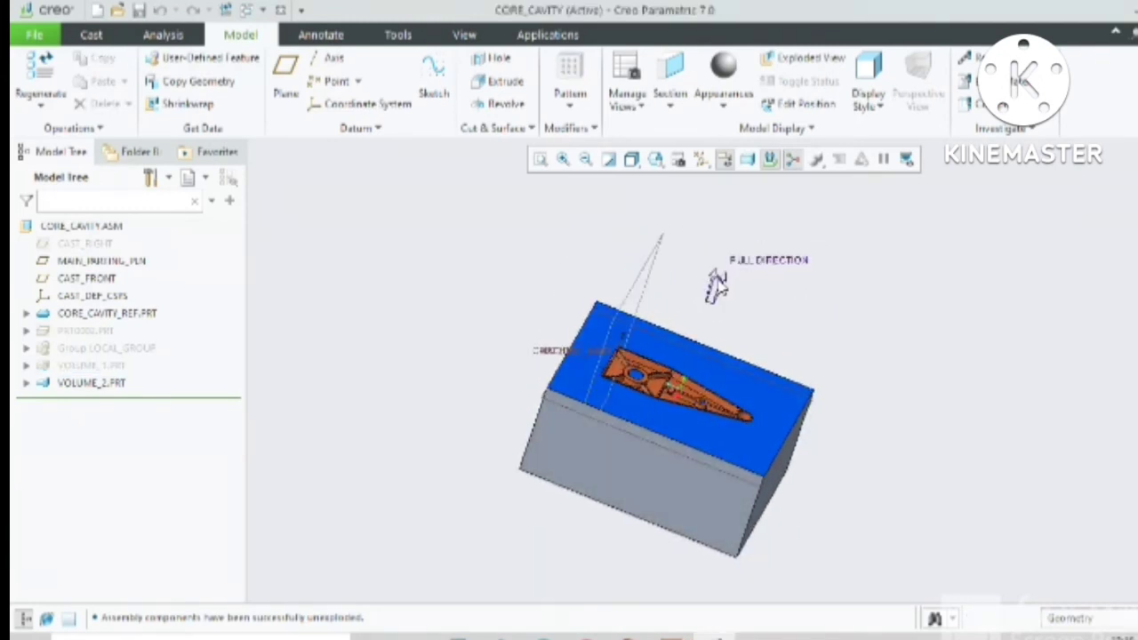
# Show VOLUME_1.PRT again to close the die and return to the cast design tools
pyautogui.click(111, 364)
pyautogui.click(143, 302)
pyautogui.moveTo(737, 287); pyautogui.dragTo(738, 341, button='middle')
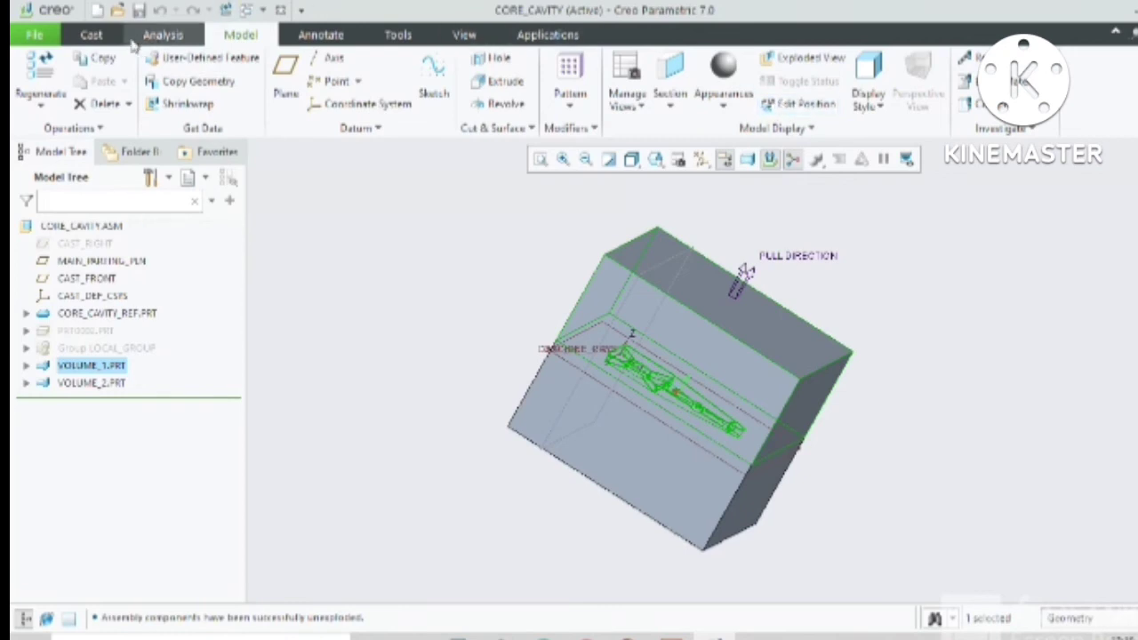
pyautogui.click(92, 35)
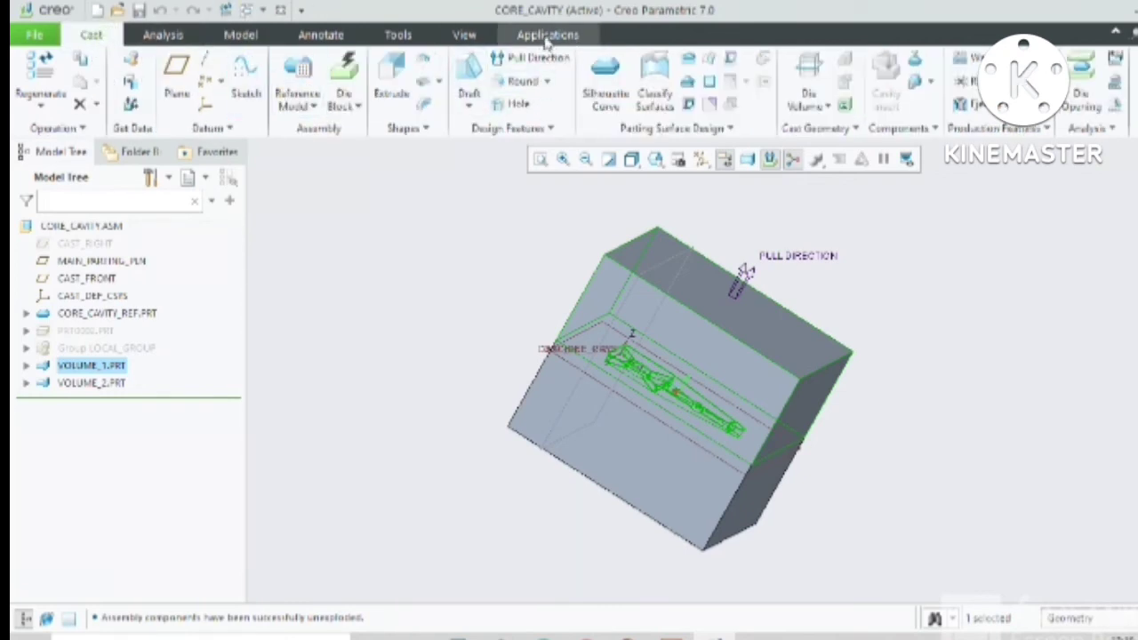
# Edit the die's exploded position, moving VOLUME_1.PRT about 95 units toward the reference part along the pull direction
pyautogui.click(240, 36)
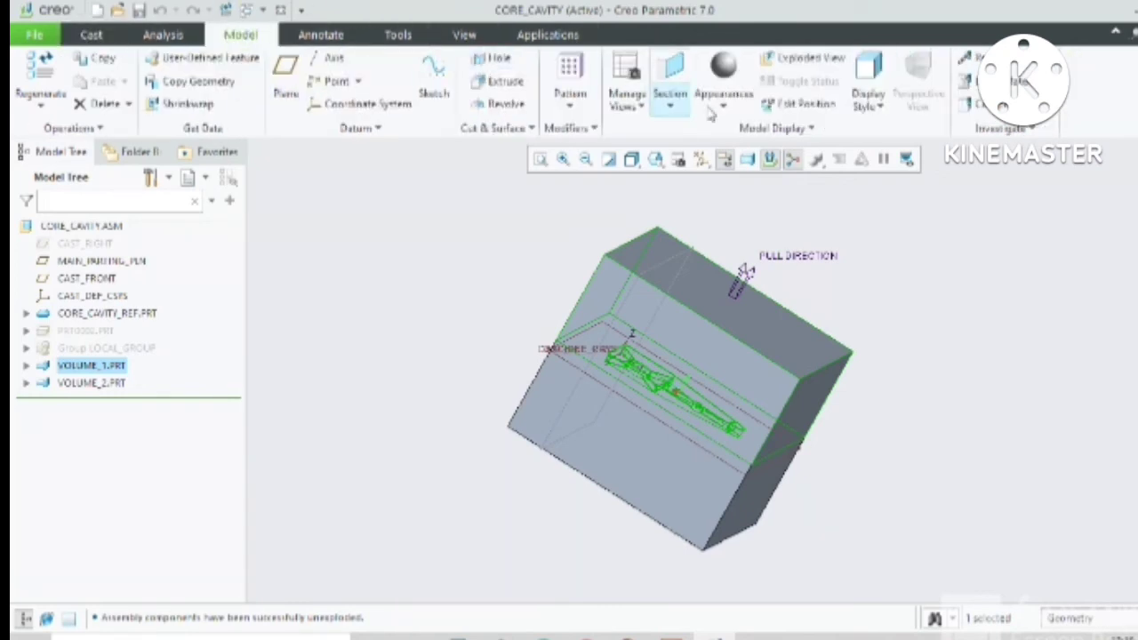
pyautogui.click(809, 105)
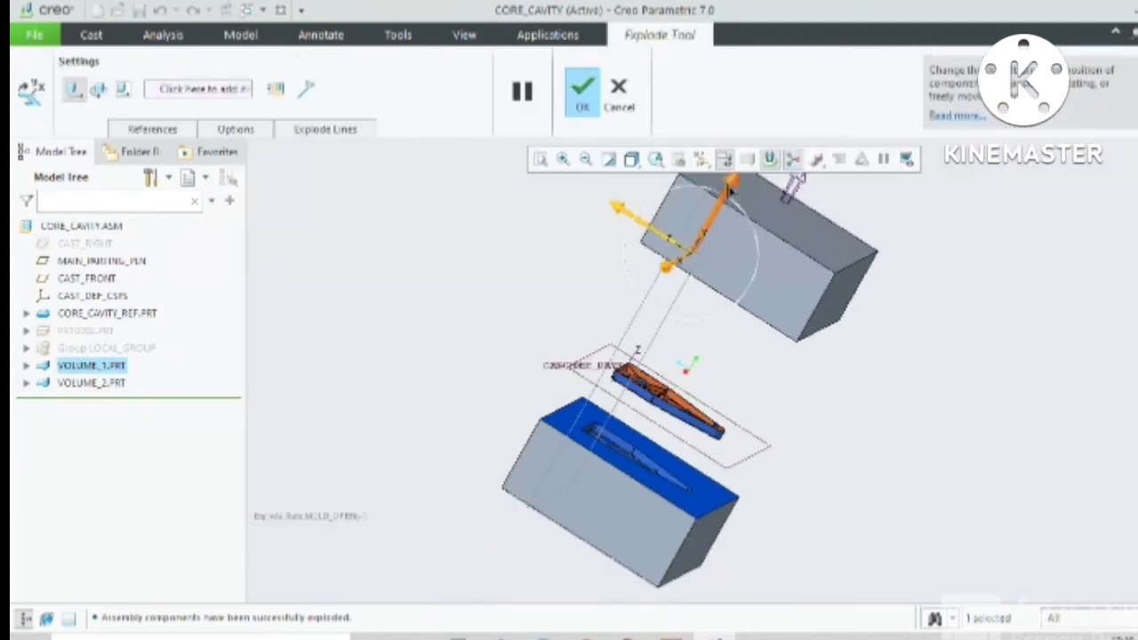
pyautogui.moveTo(731, 191); pyautogui.dragTo(621, 204)
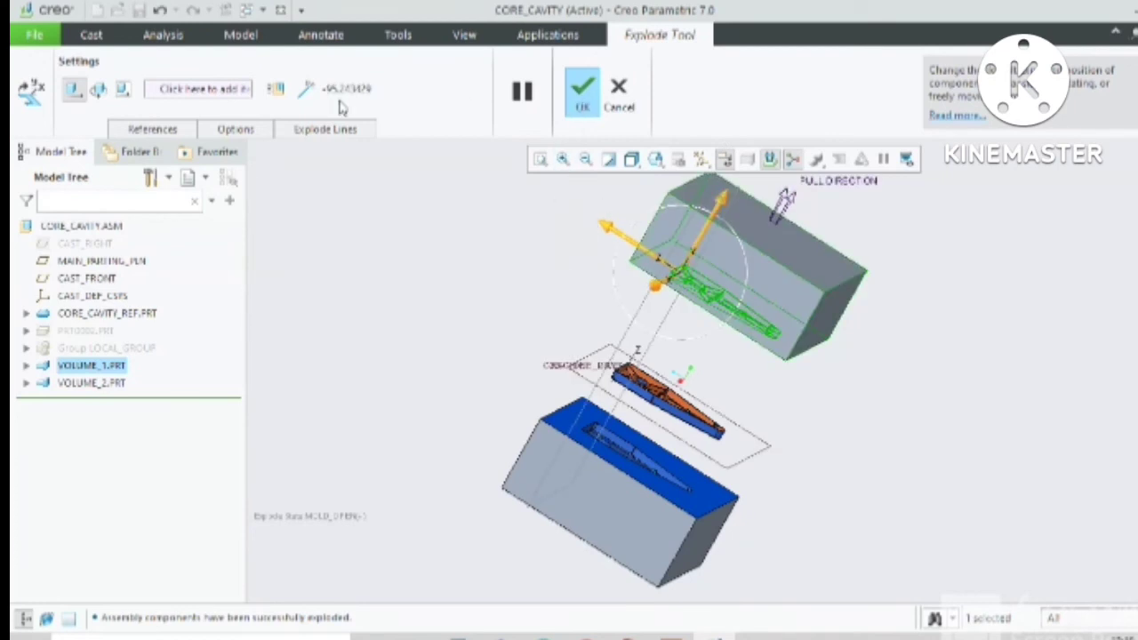
pyautogui.click(589, 103)
pyautogui.moveTo(895, 315)
pyautogui.mouseDown(button='middle')
pyautogui.moveTo(917, 237)
pyautogui.moveTo(889, 305)
pyautogui.mouseUp(button='middle')
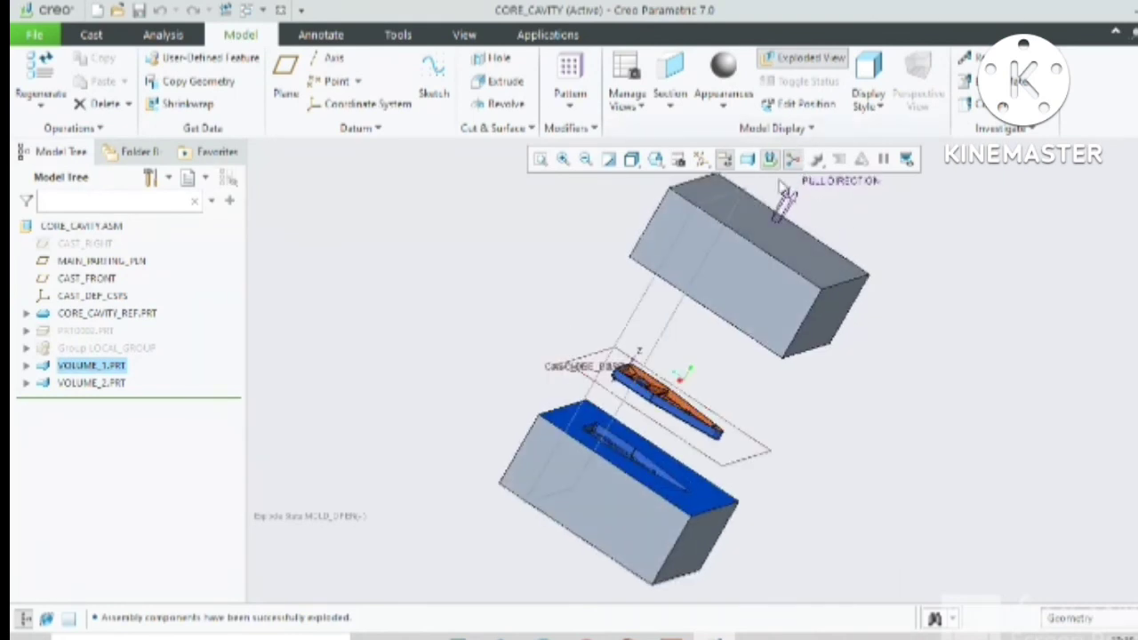
# Move VOLUME_2.PRT about 144 units away from the reference part along the pull direction in the exploded view
pyautogui.click(800, 103)
pyautogui.click(633, 493)
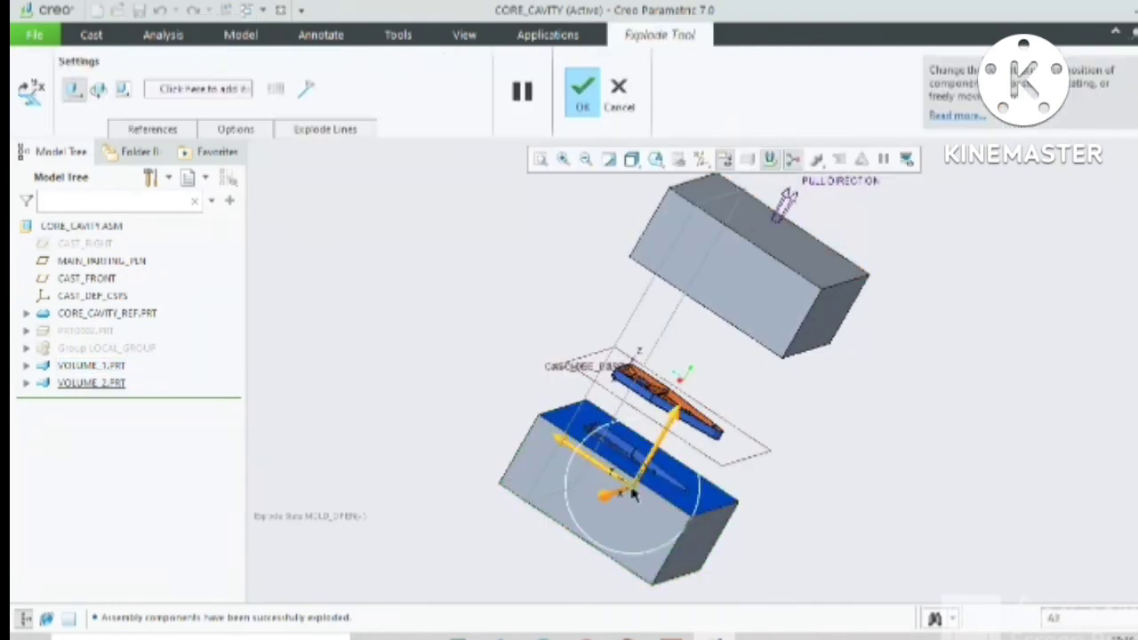
pyautogui.click(633, 493)
pyautogui.moveTo(674, 418); pyautogui.dragTo(659, 447)
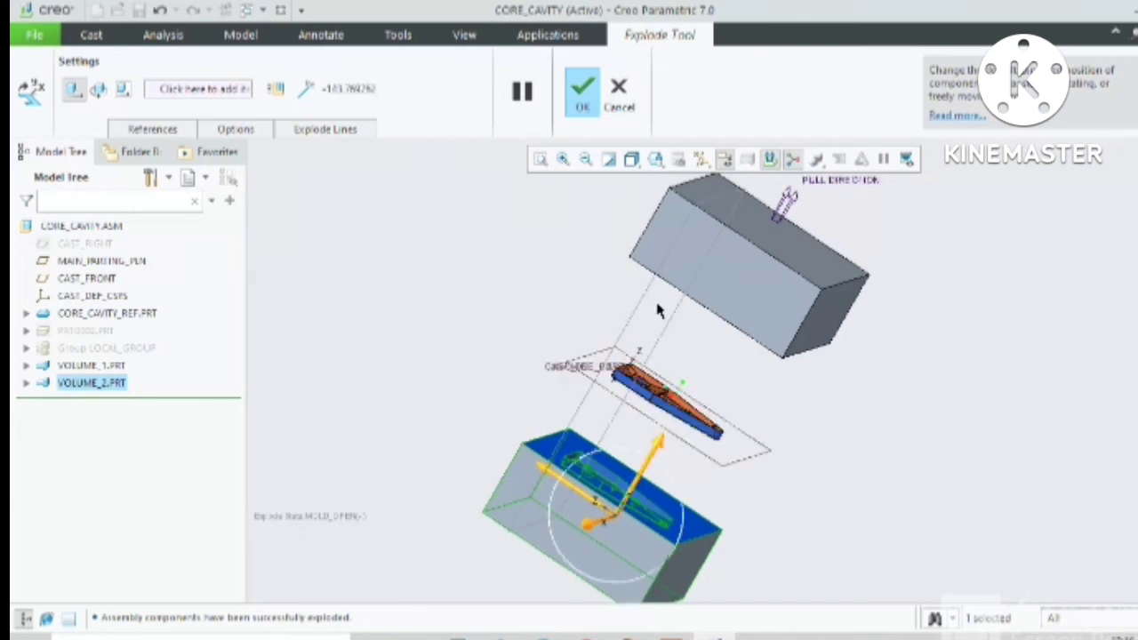
pyautogui.moveTo(658, 309); pyautogui.dragTo(676, 347, button='middle')
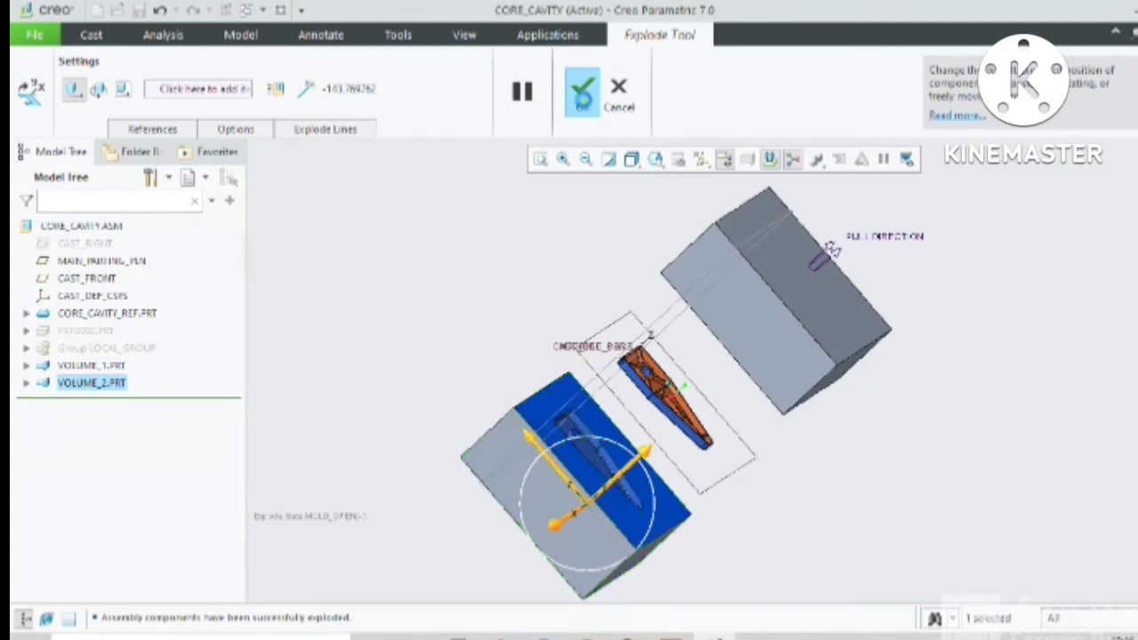
pyautogui.click(583, 93)
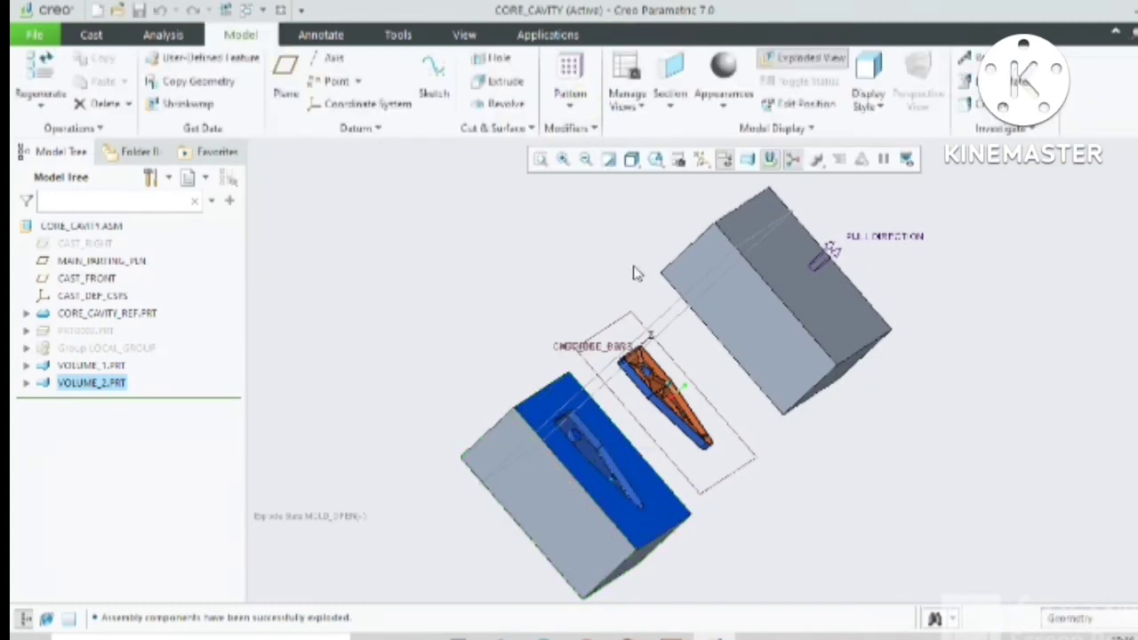
# Close and reopen the die with the exploded view, then examine both halves and the reference part from different sides
pyautogui.click(795, 59)
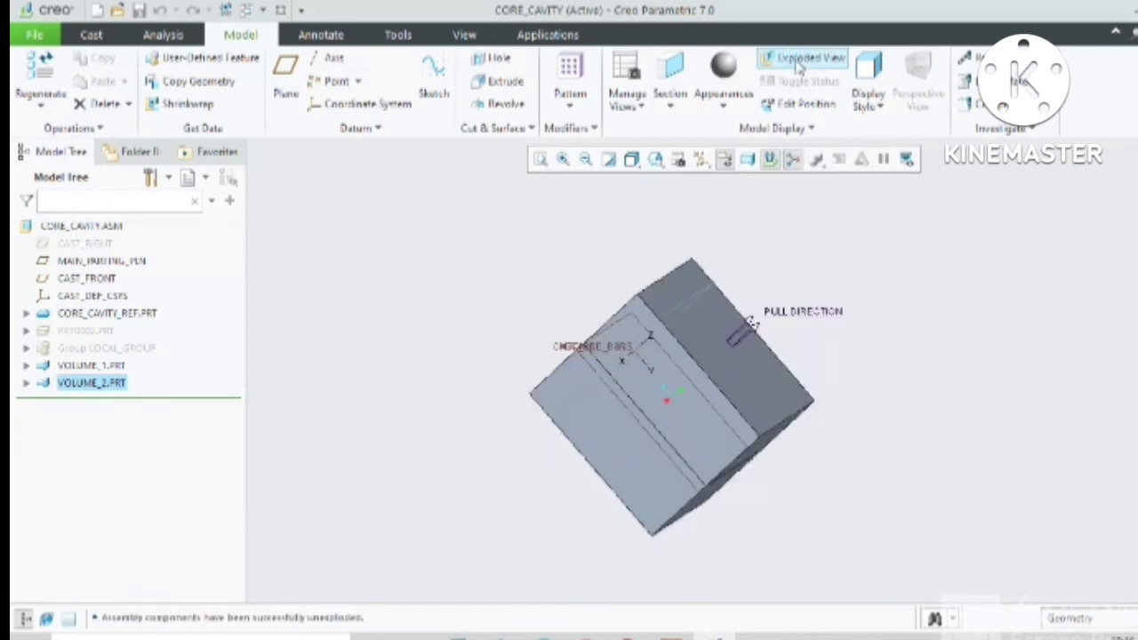
pyautogui.click(793, 59)
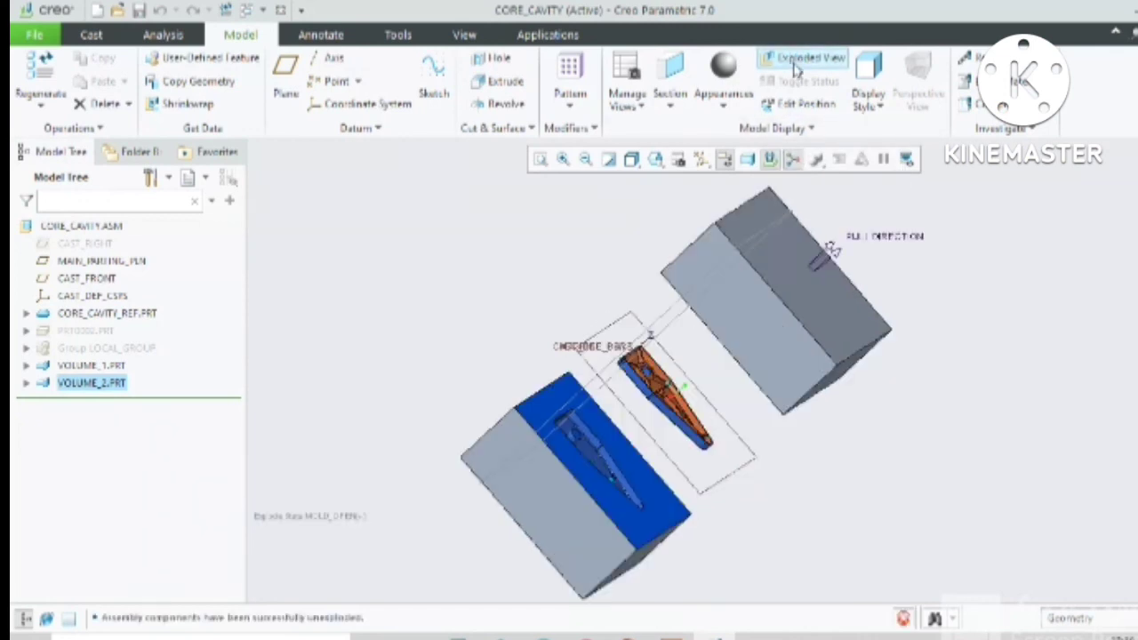
pyautogui.moveTo(779, 232); pyautogui.dragTo(752, 217, button='middle')
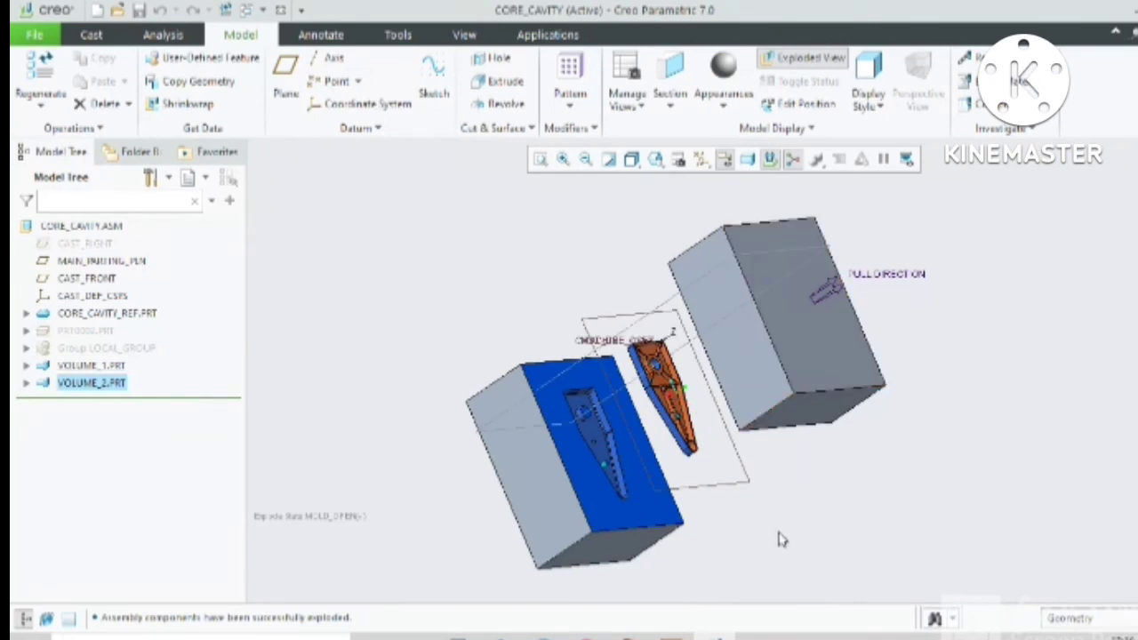
pyautogui.moveTo(622, 373)
pyautogui.mouseDown(button='middle')
pyautogui.moveTo(607, 284)
pyautogui.moveTo(641, 356)
pyautogui.moveTo(586, 403)
pyautogui.moveTo(648, 415)
pyautogui.moveTo(676, 383)
pyautogui.moveTo(711, 280)
pyautogui.moveTo(672, 343)
pyautogui.mouseUp(button='middle')
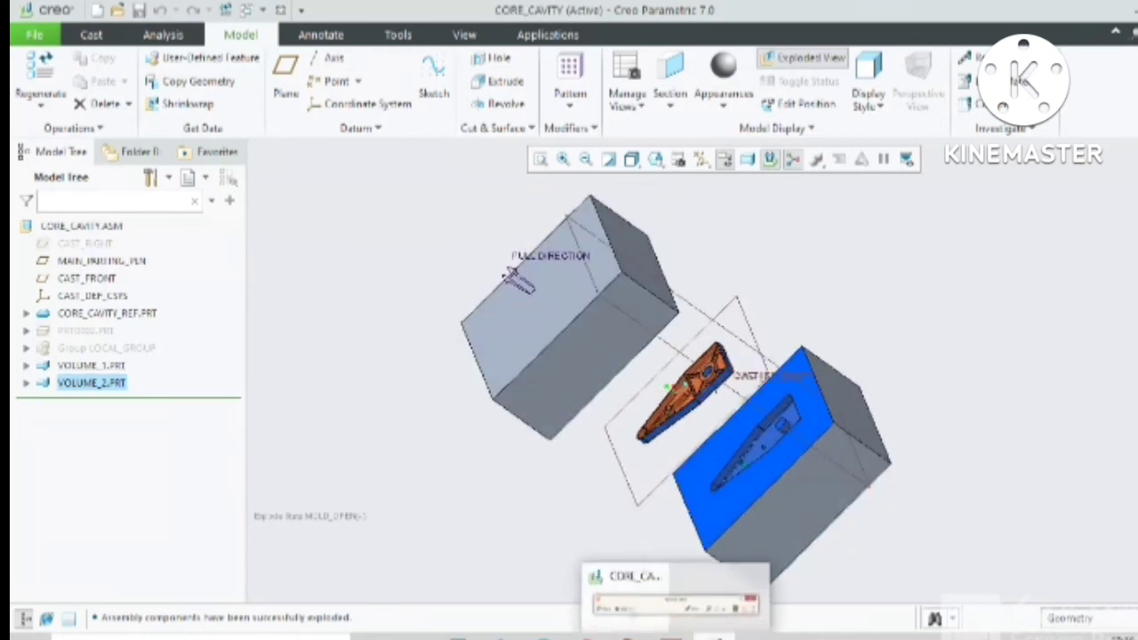